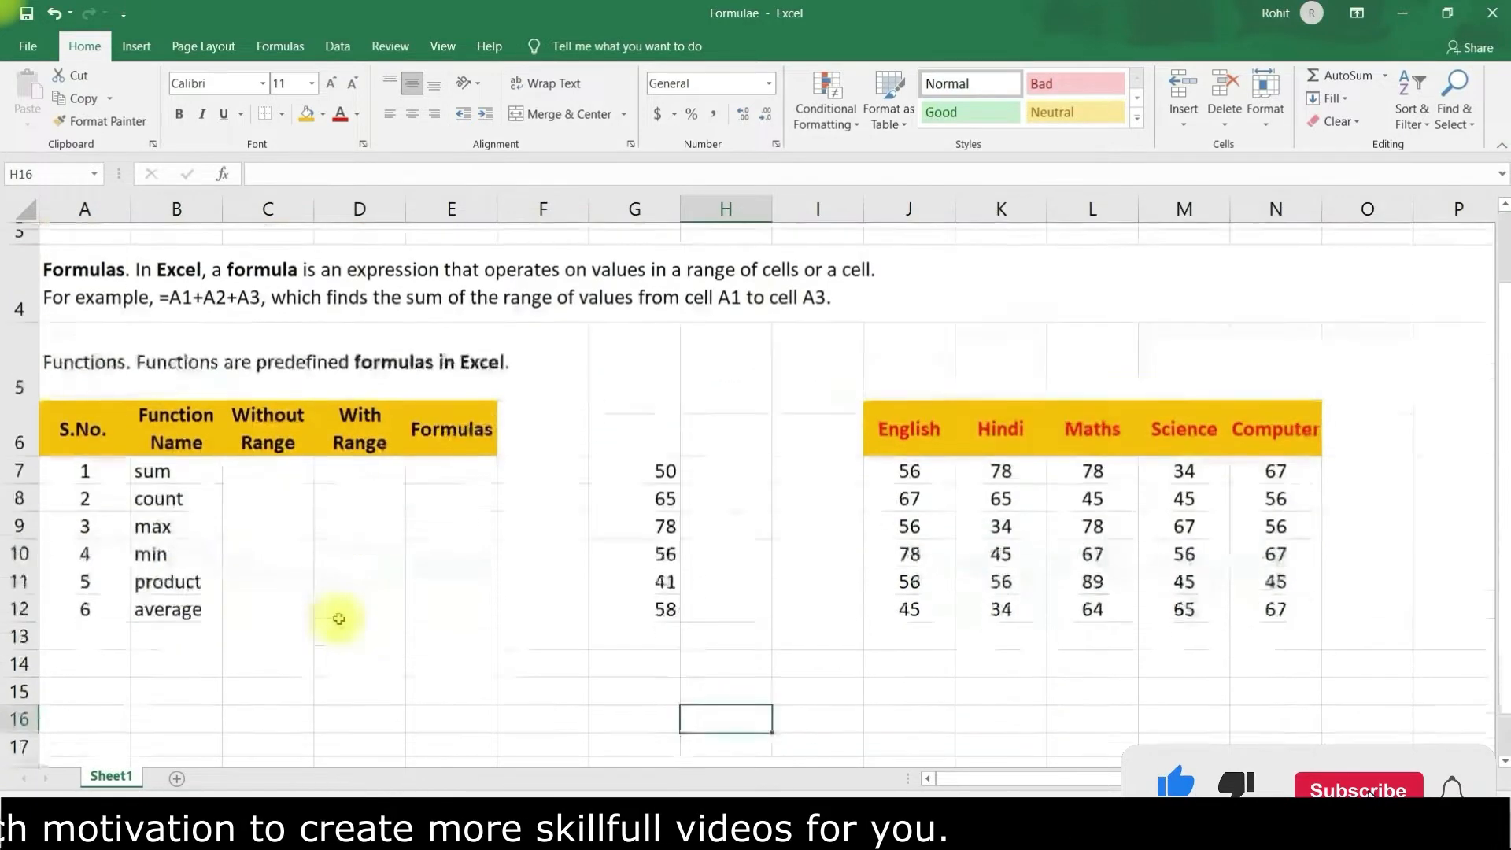
Step: Examine the function table and the subject marks, going through the English marks in J7:J12
scroll(330, 617, down, 1)
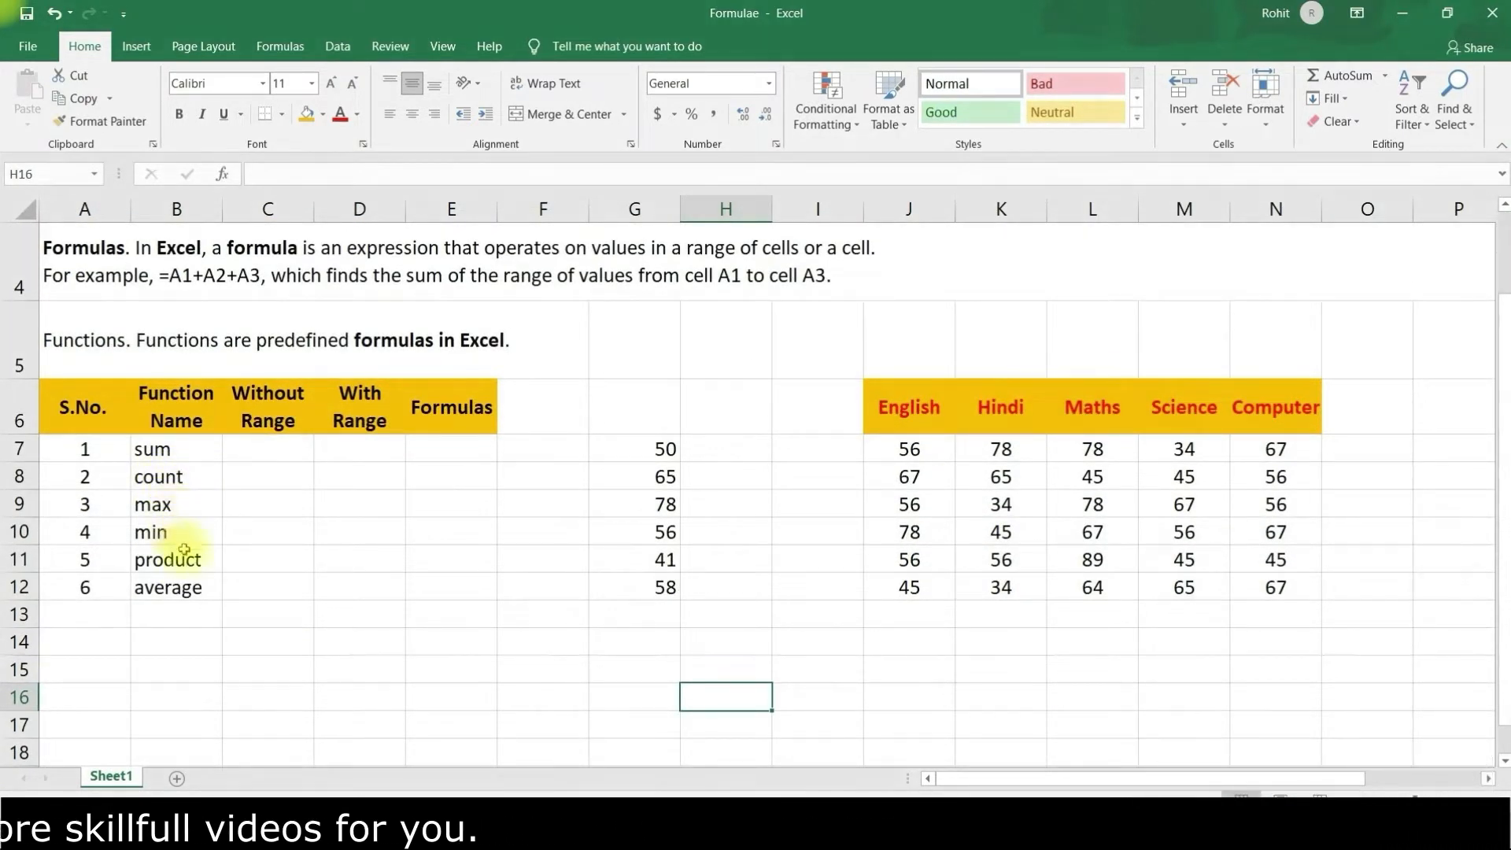
scroll(511, 600, up, 1)
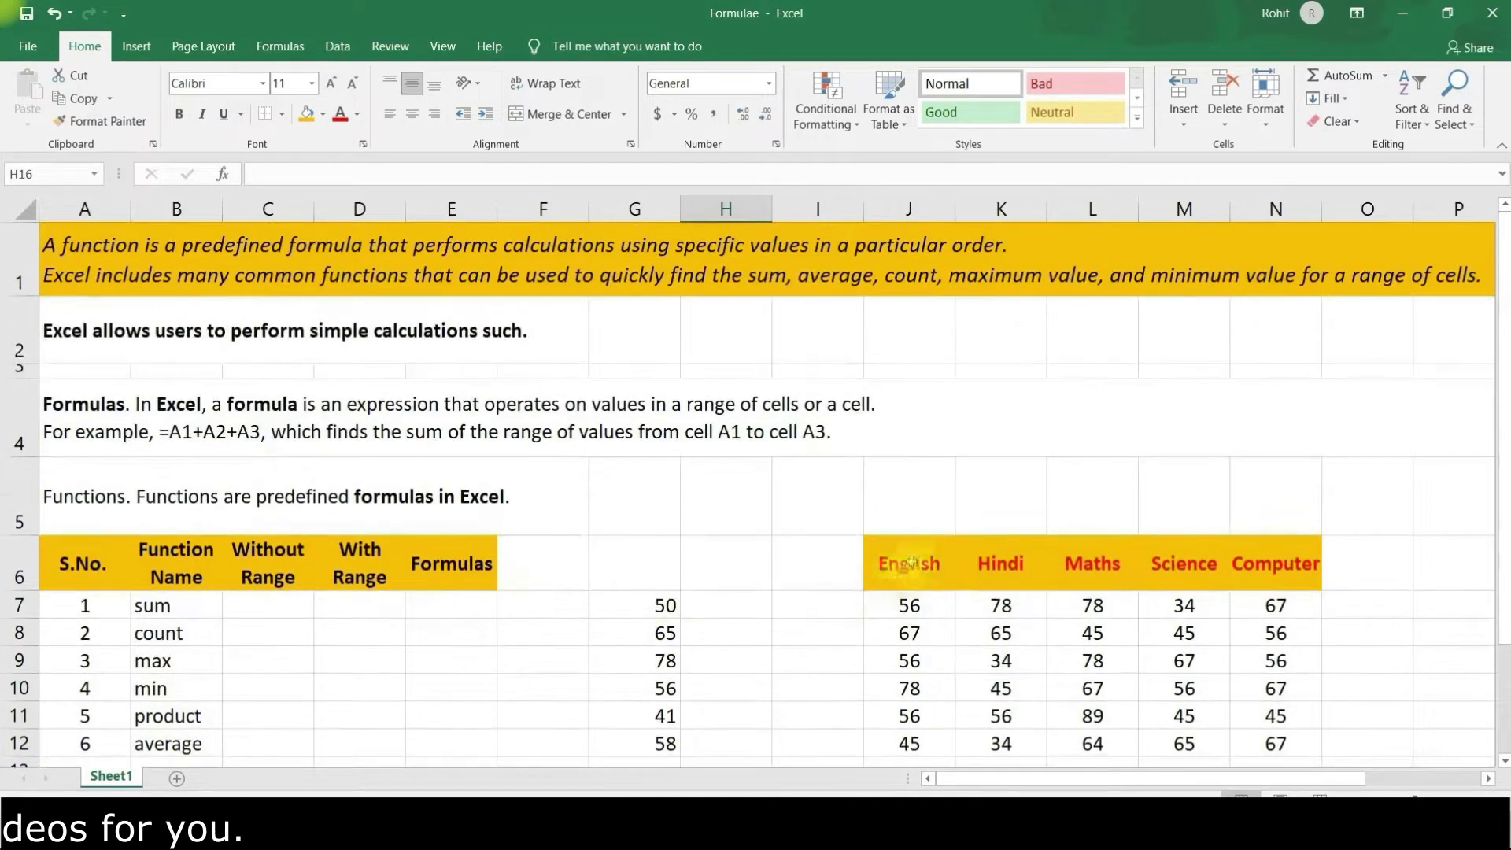
click(254, 605)
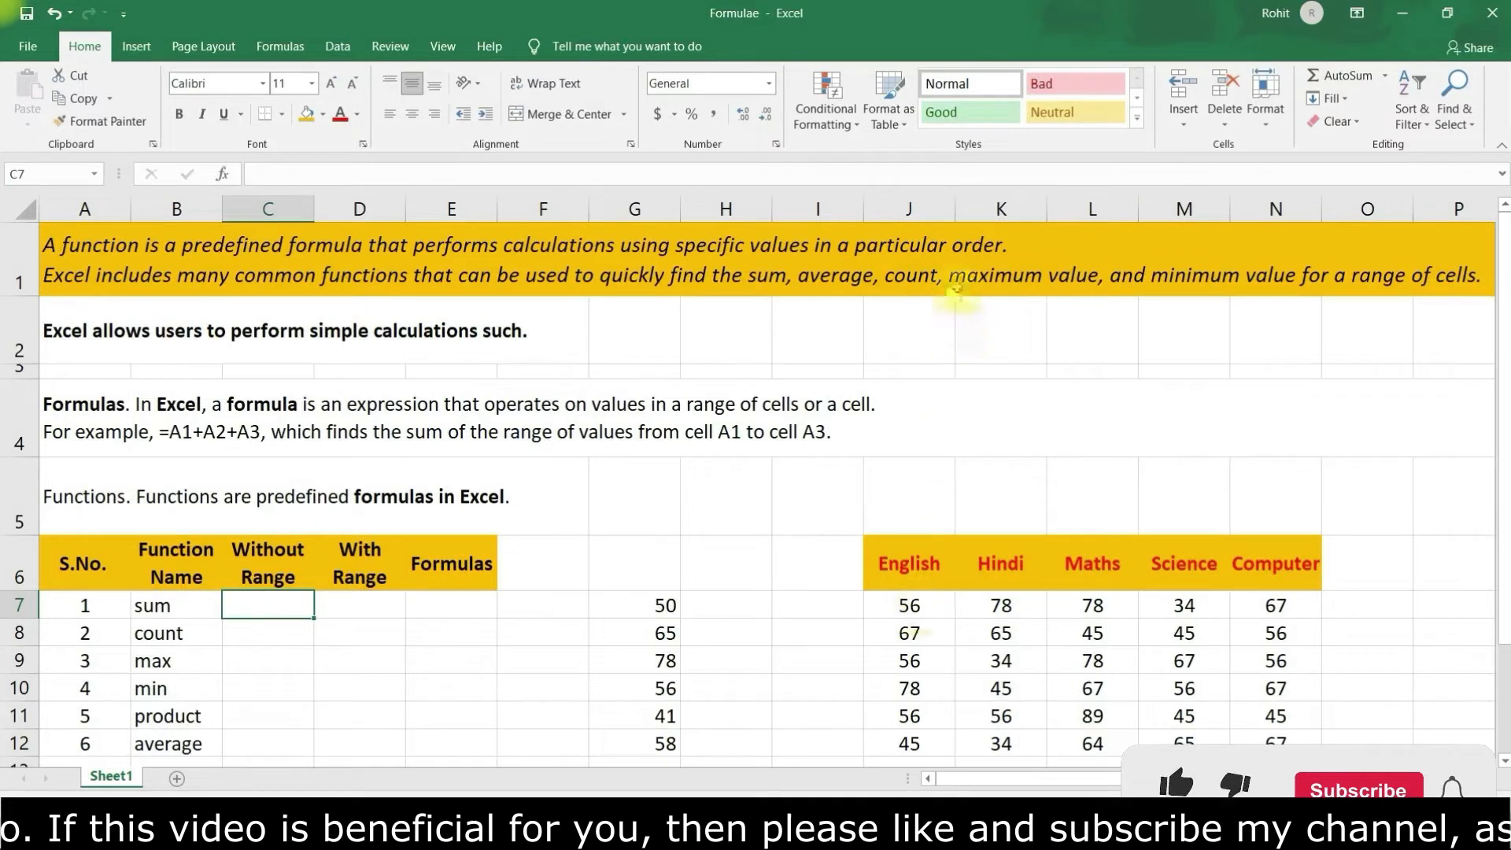
click(903, 604)
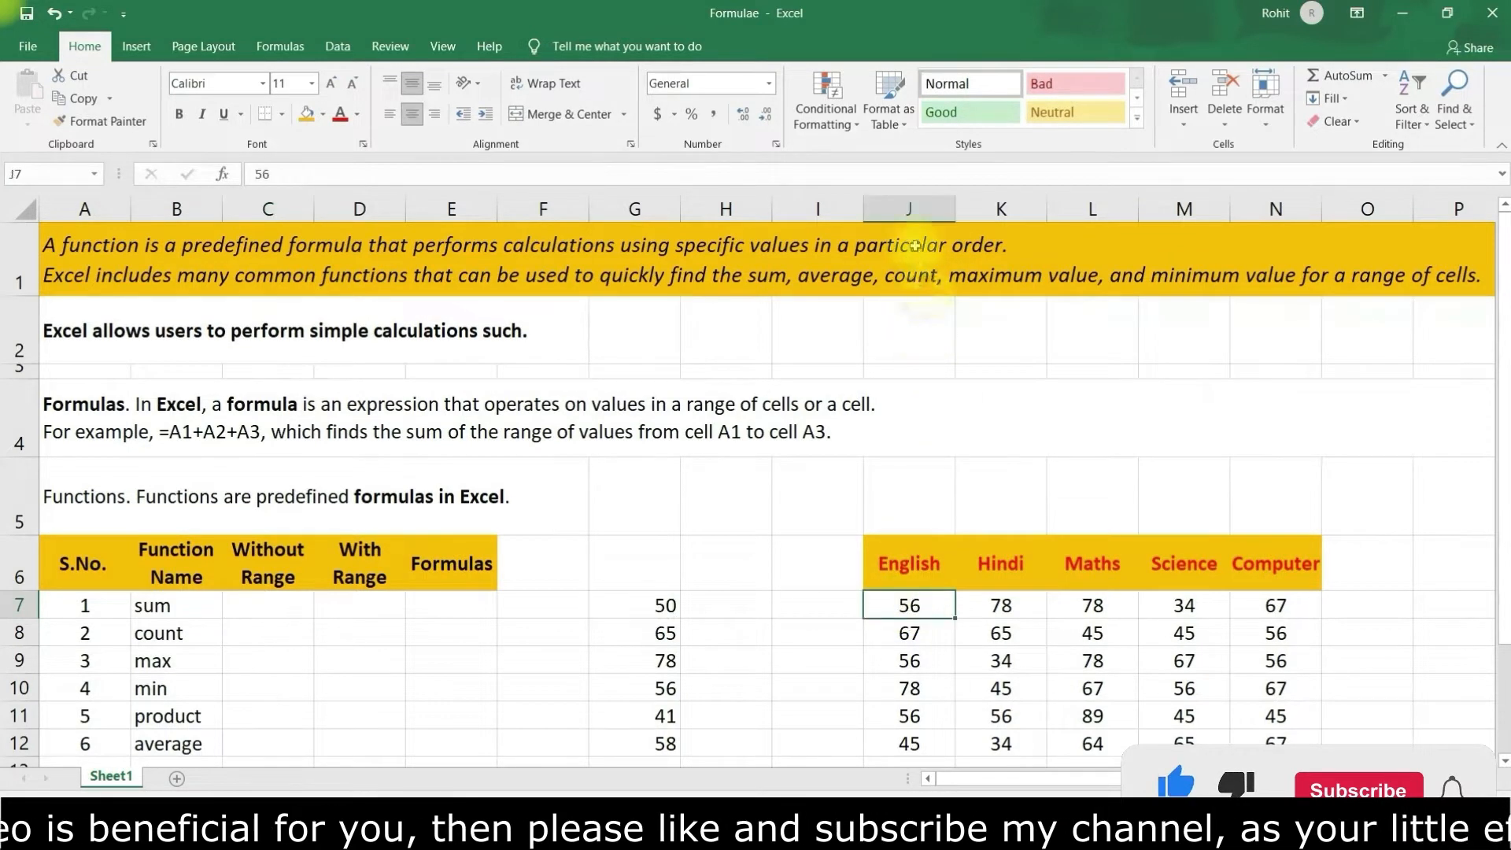
click(909, 745)
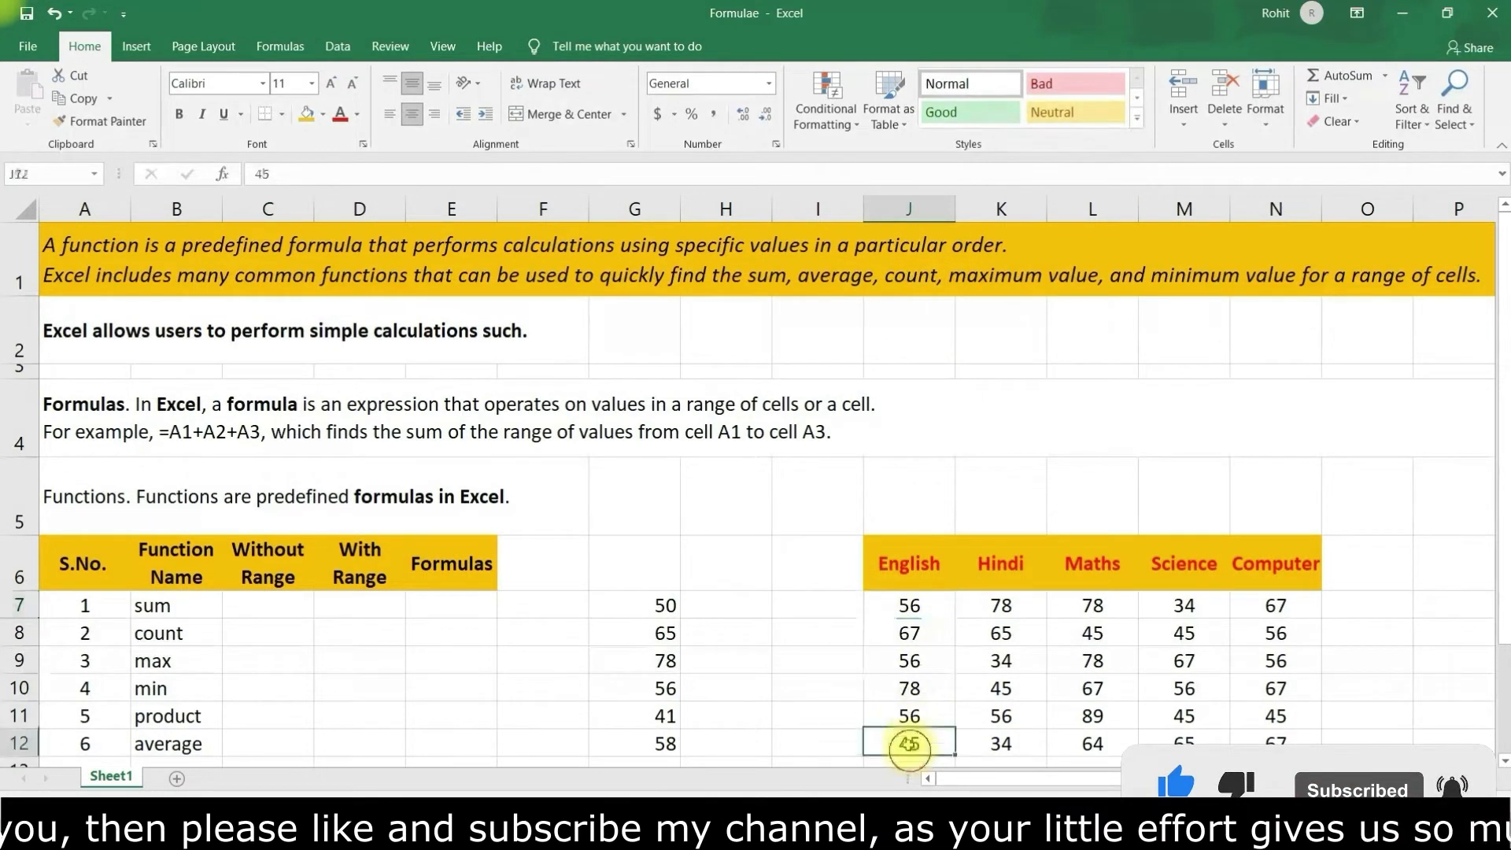
click(913, 608)
drag(915, 615, 910, 738)
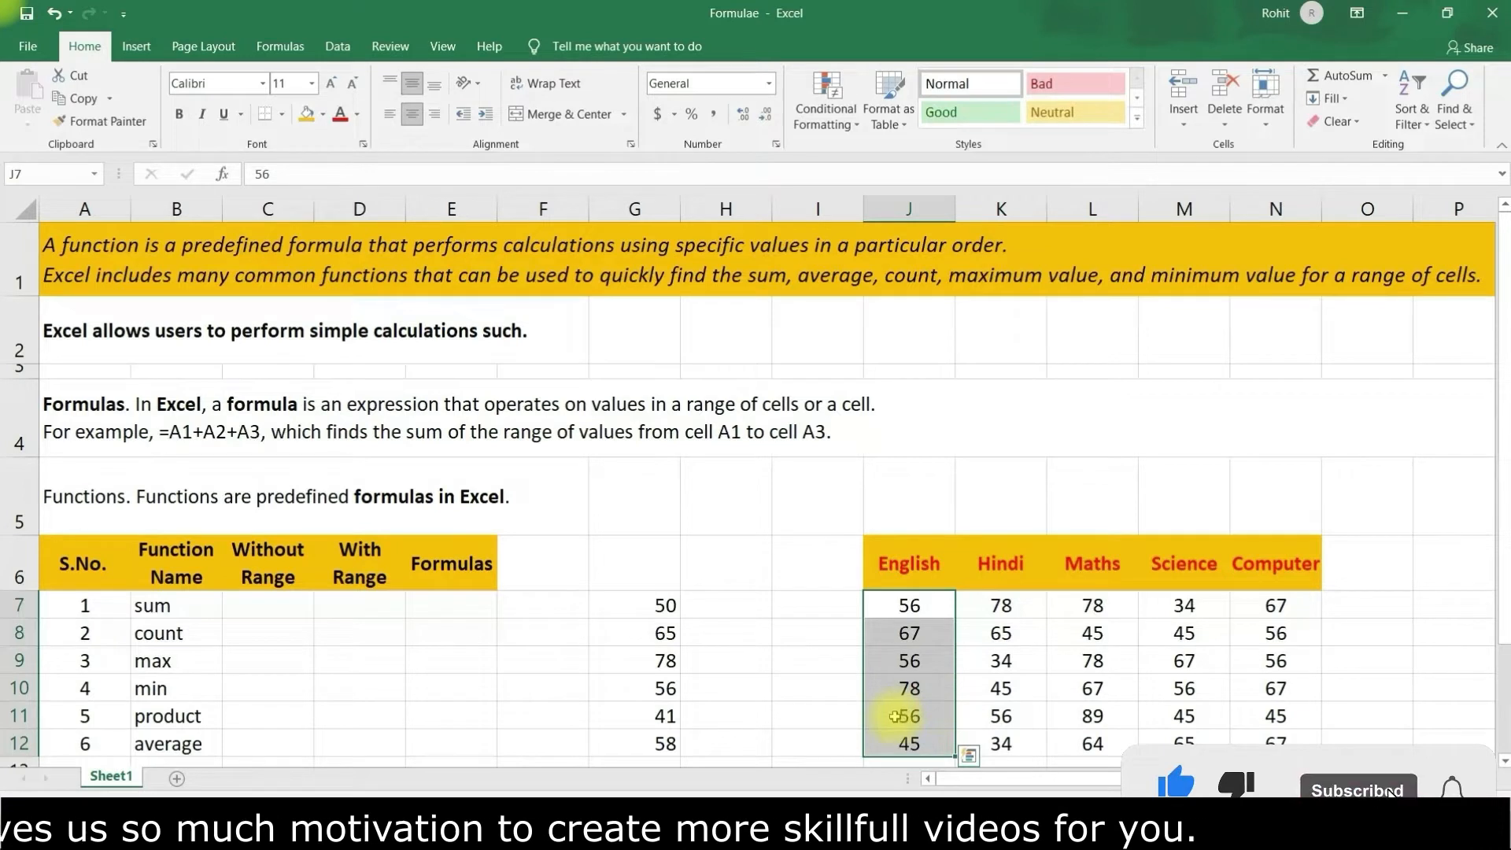
click(897, 618)
click(901, 634)
click(901, 662)
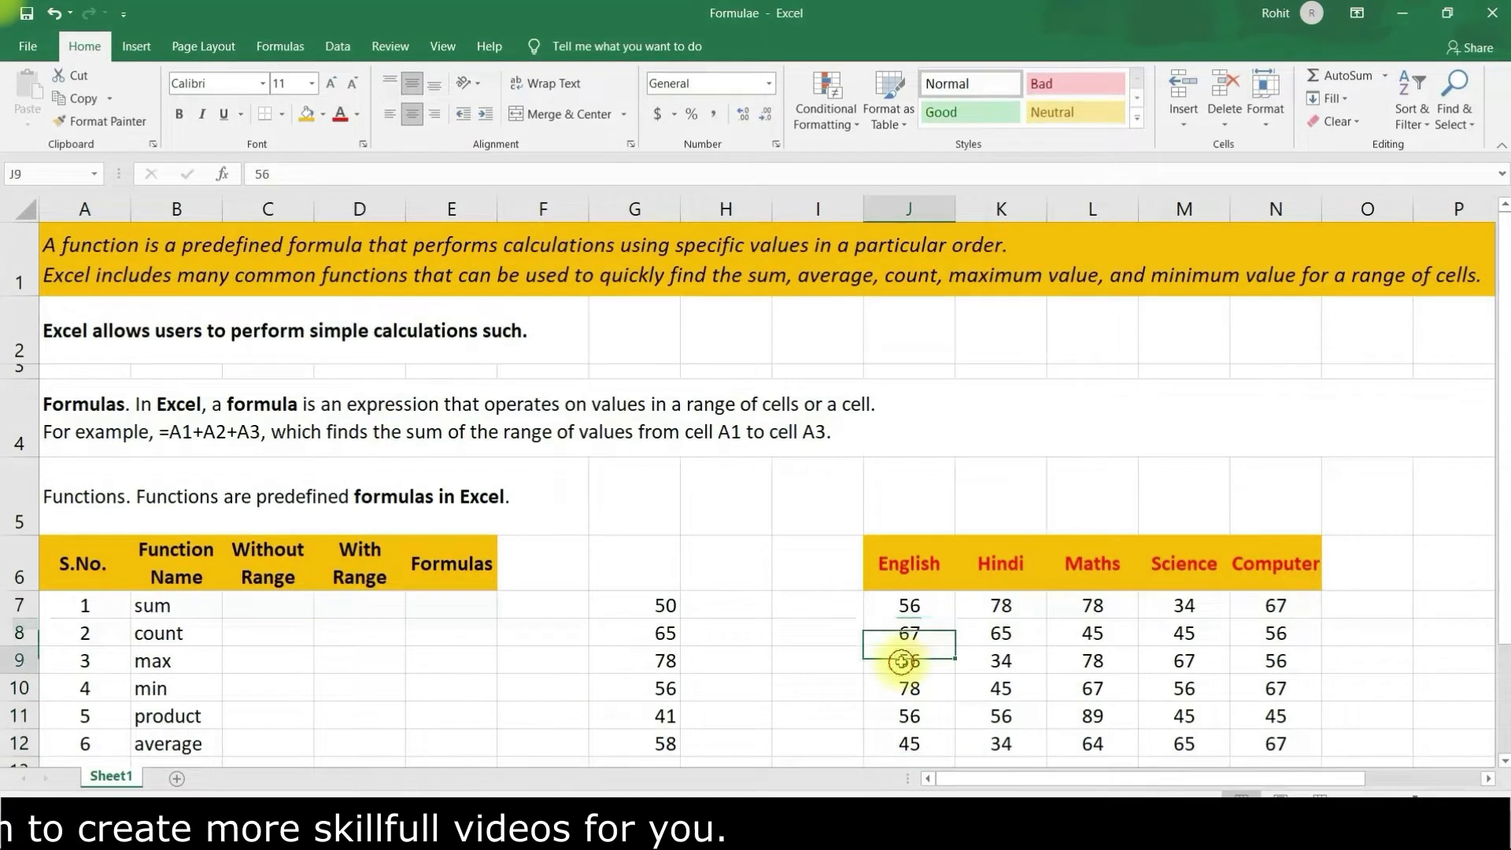
click(905, 689)
click(910, 714)
click(910, 743)
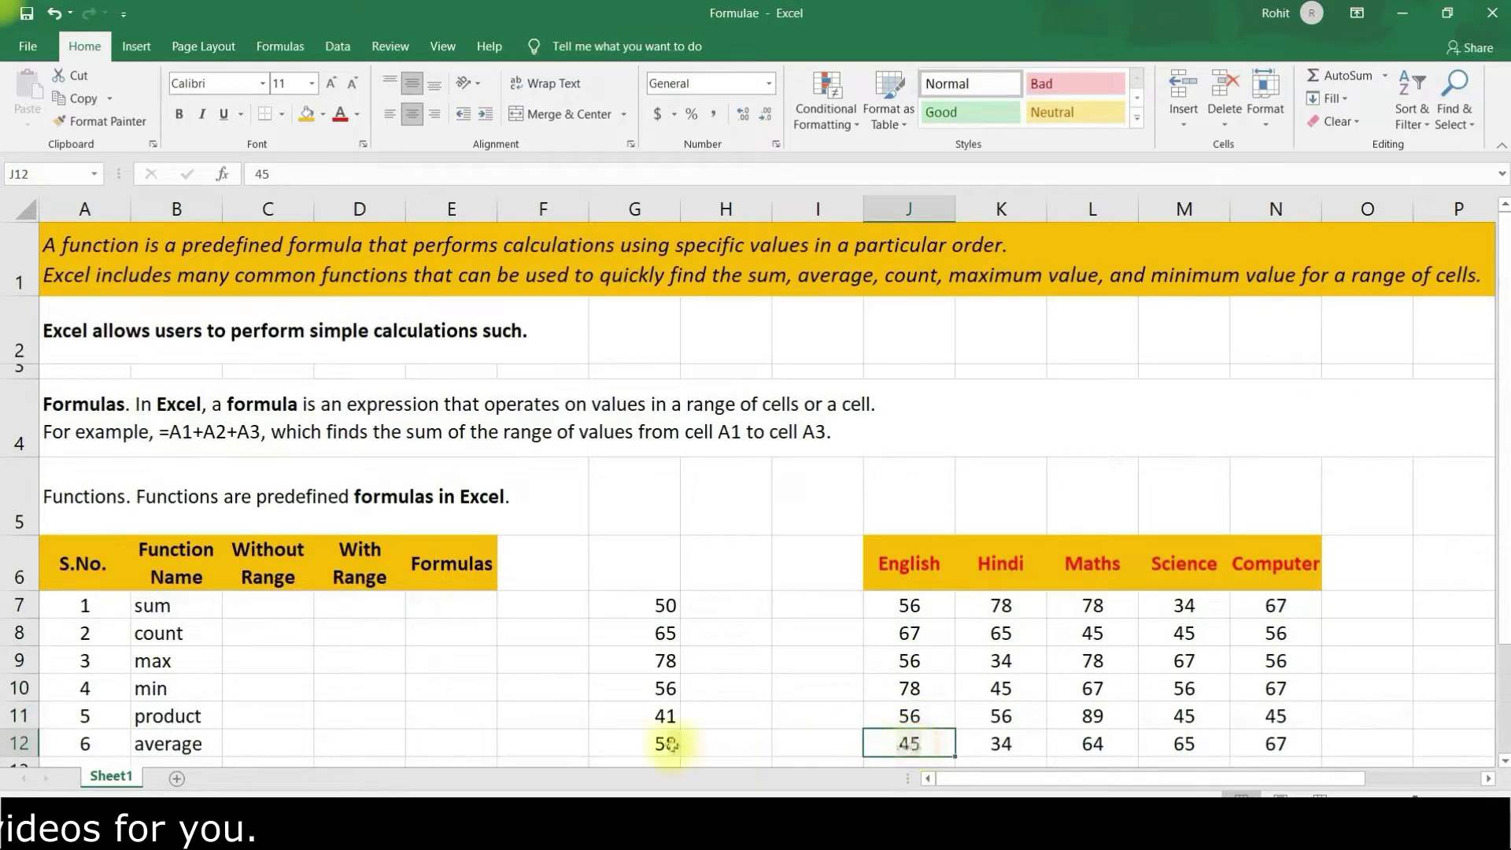
Step: Enter =SUM(J7,K7,L7,M7,N7) in C7 to add the first row of marks as individual cell arguments
click(291, 602)
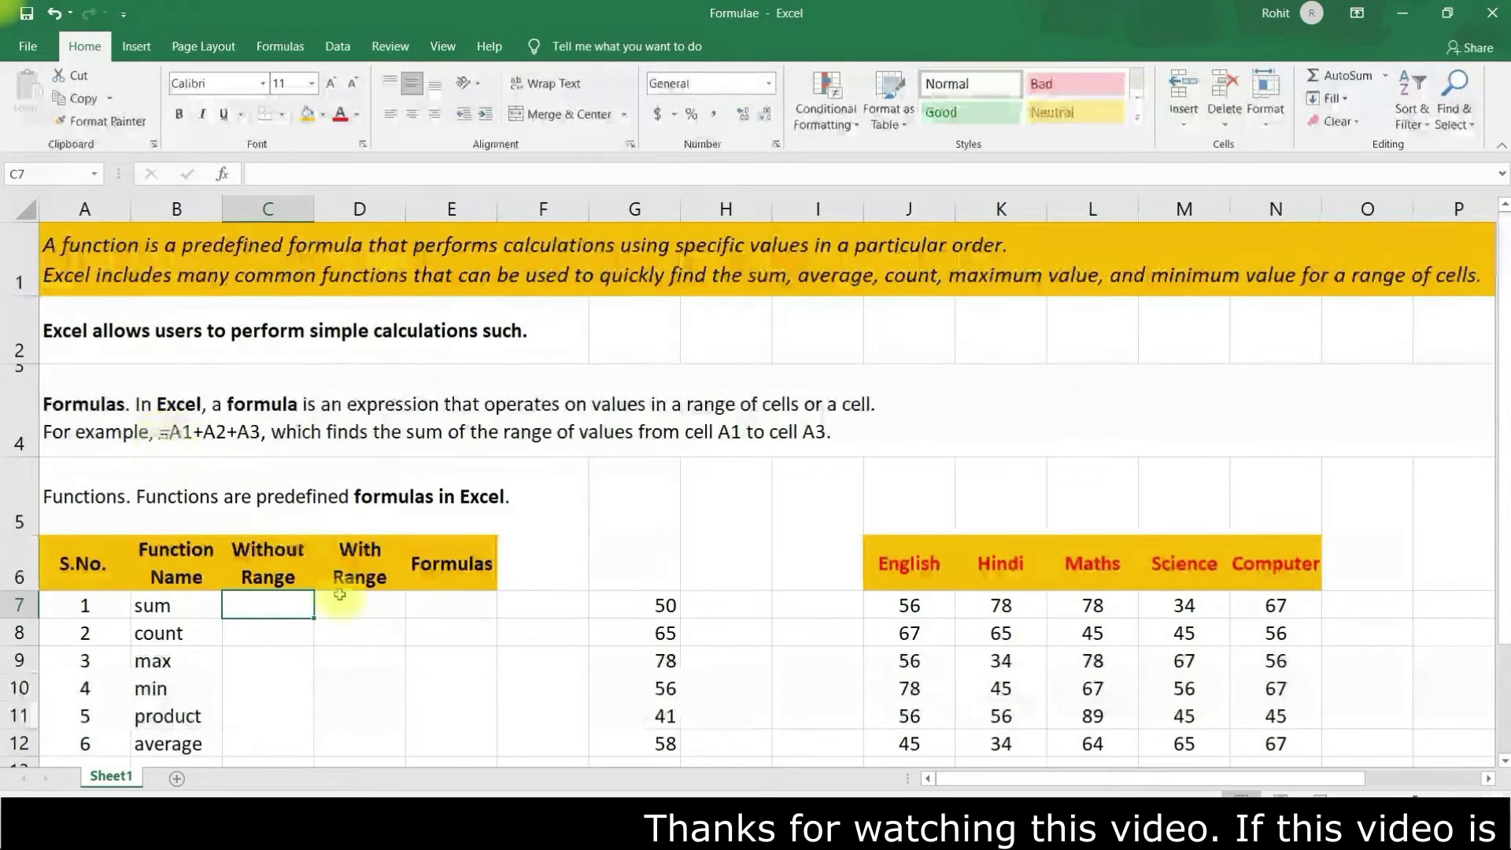
text(=)
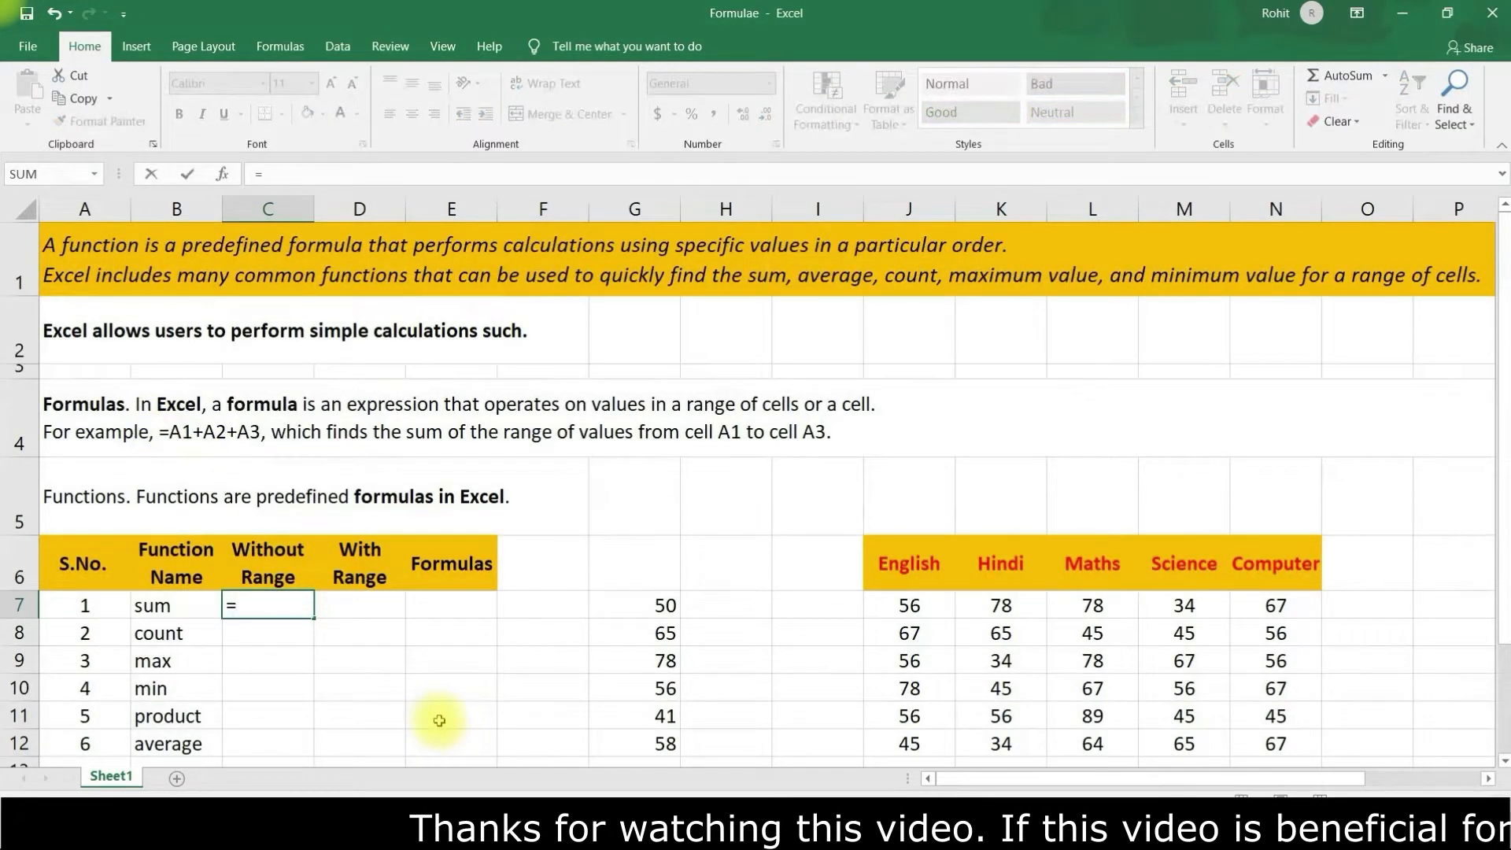
text(sum)
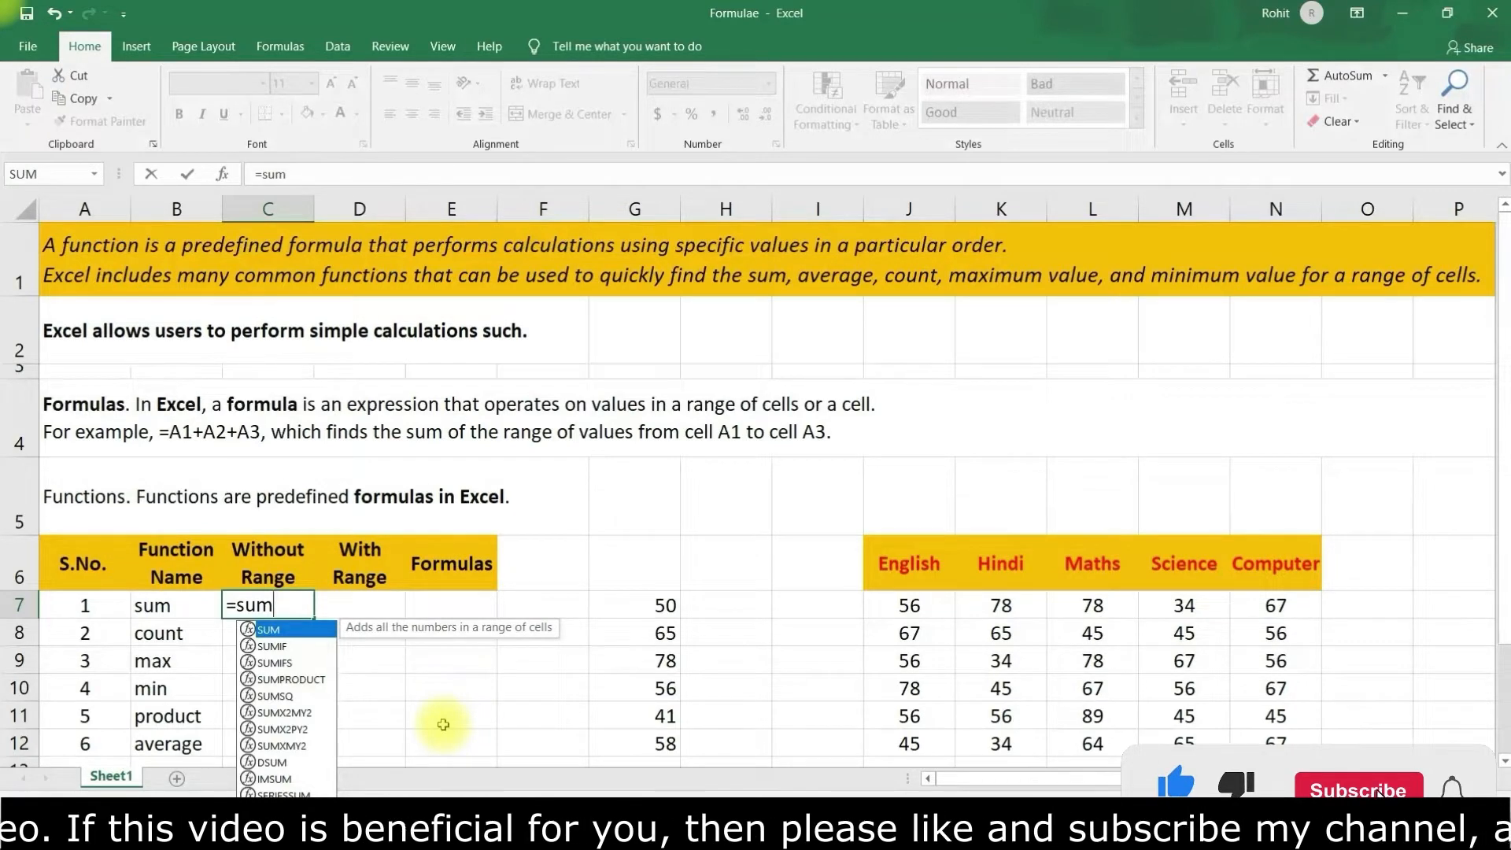
text(()
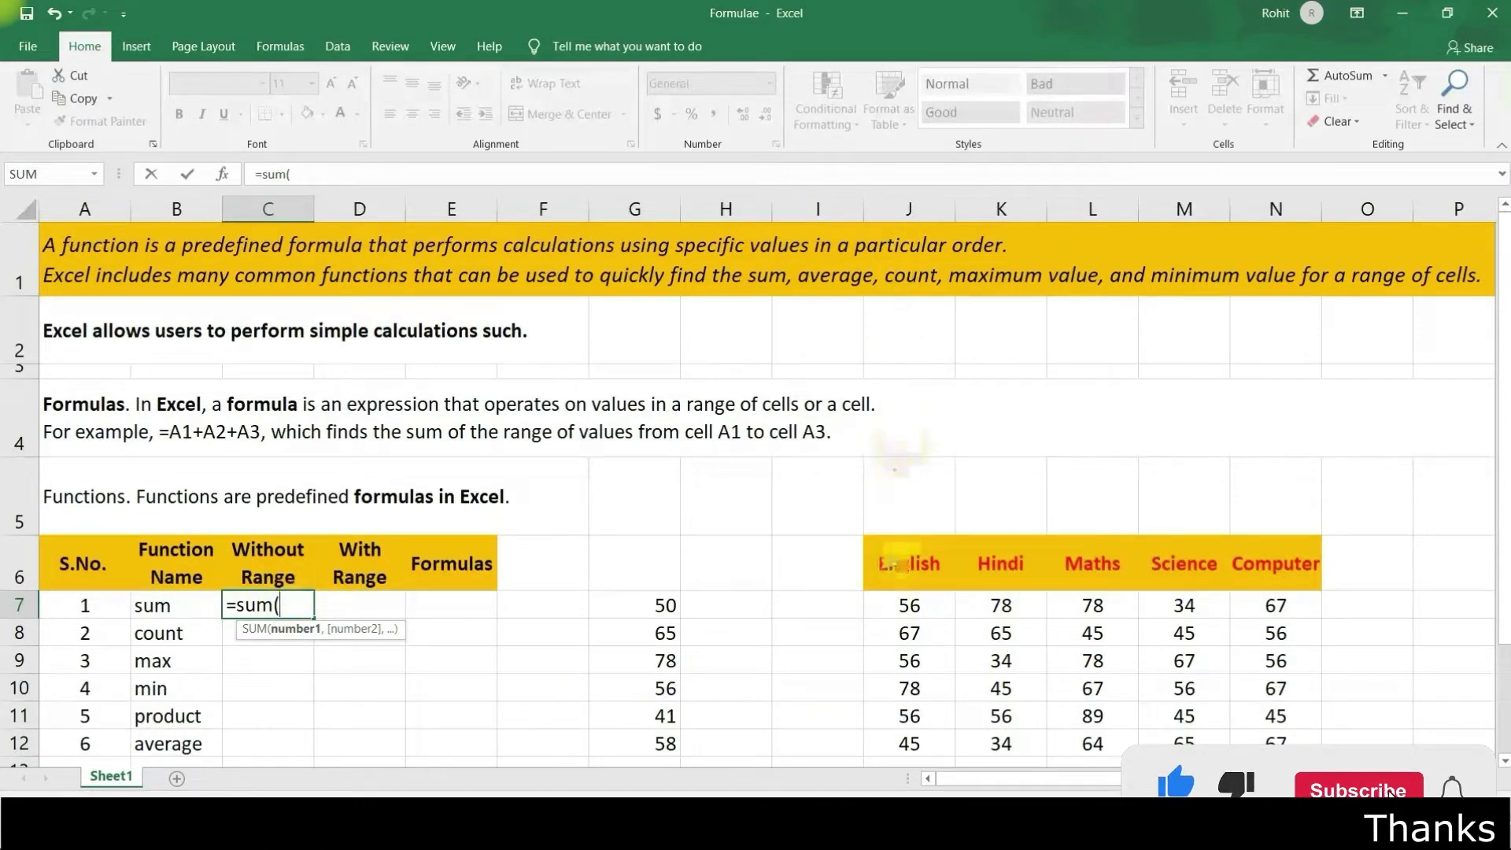
click(881, 610)
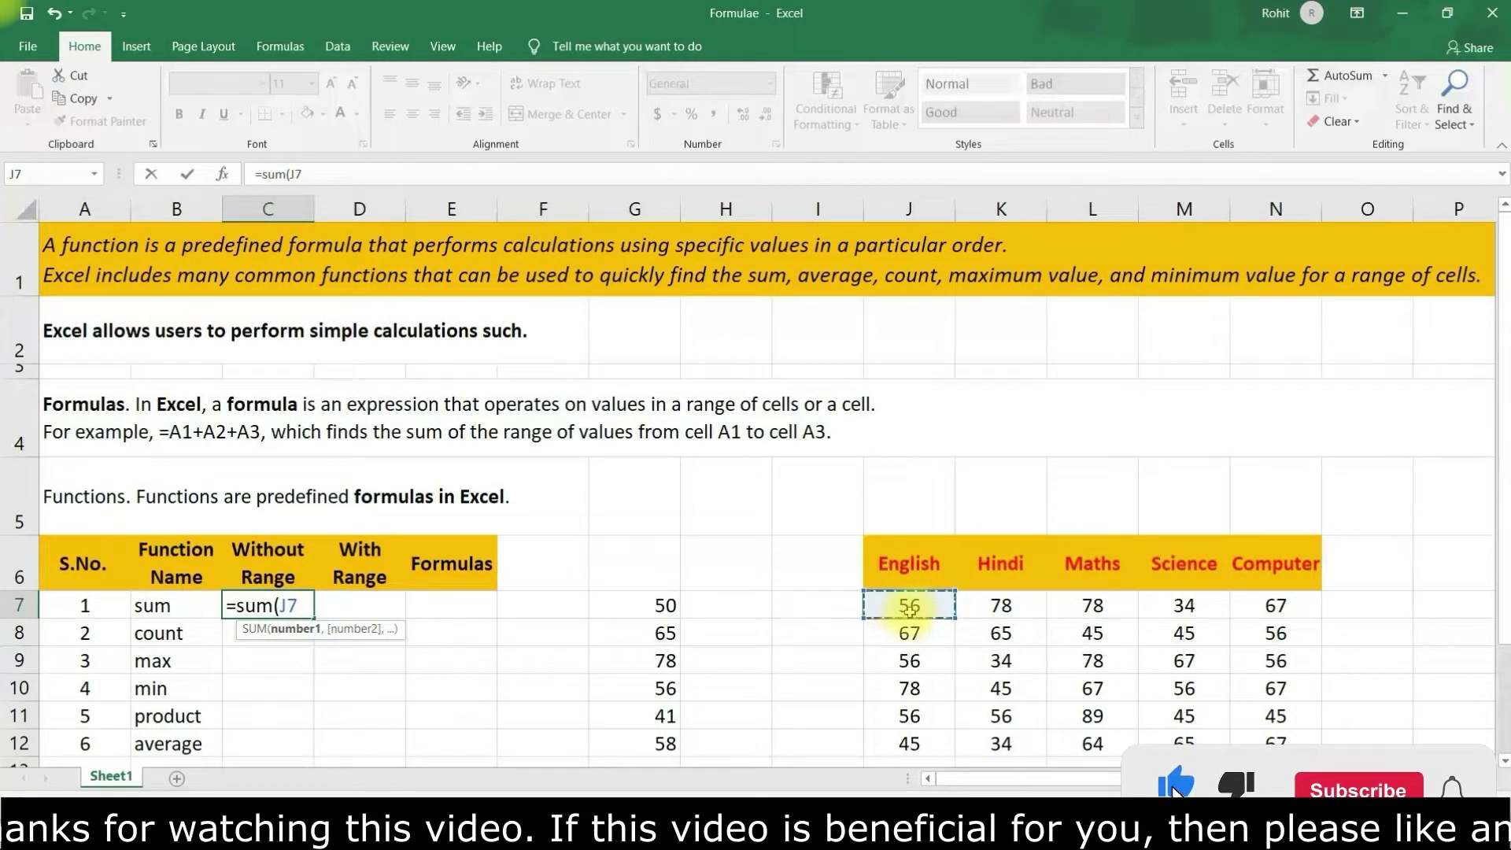
text(,)
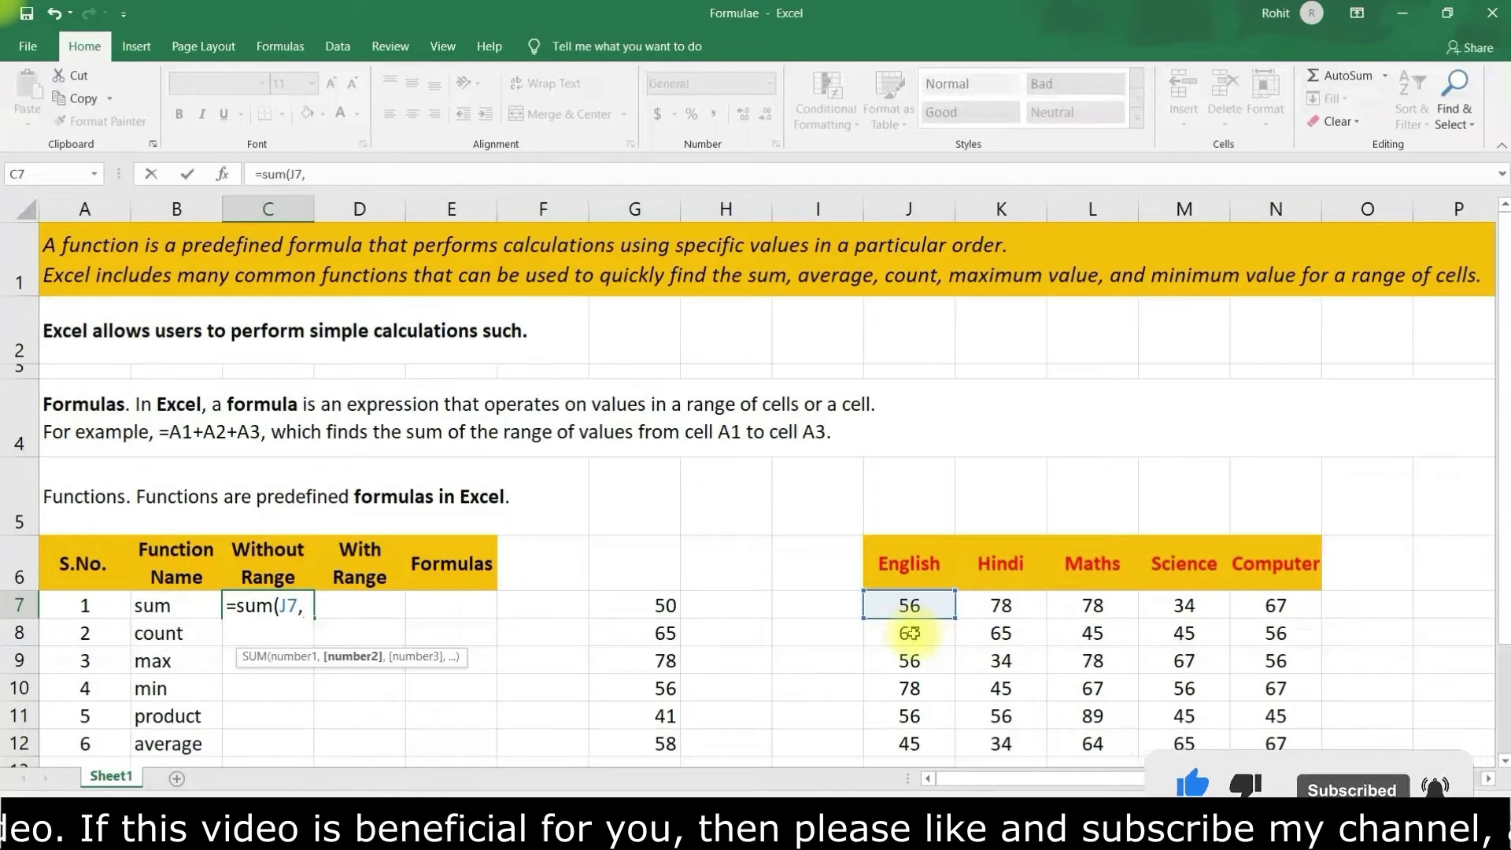
click(1001, 608)
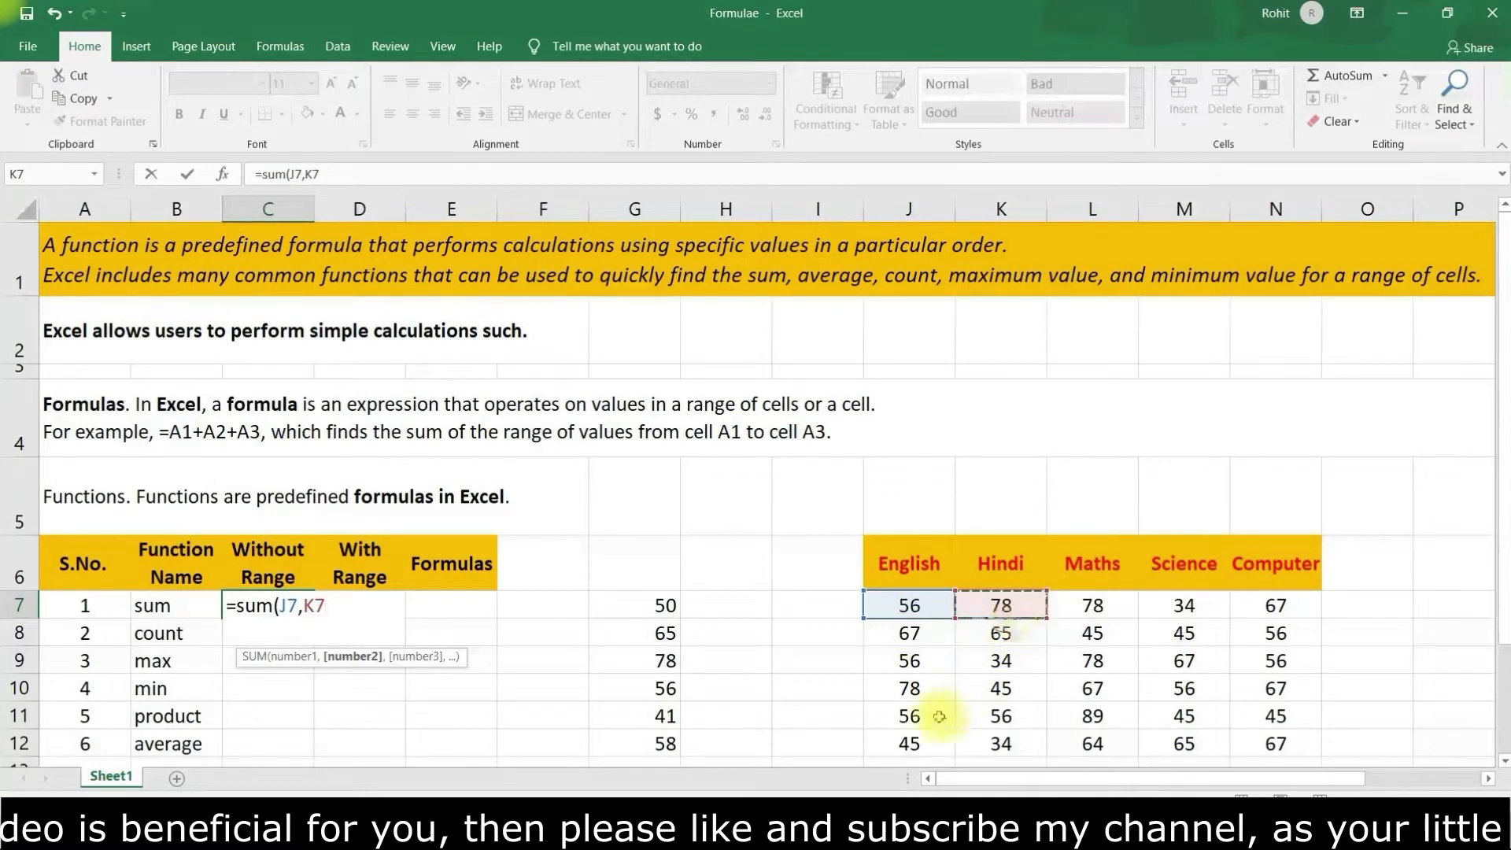
text(,)
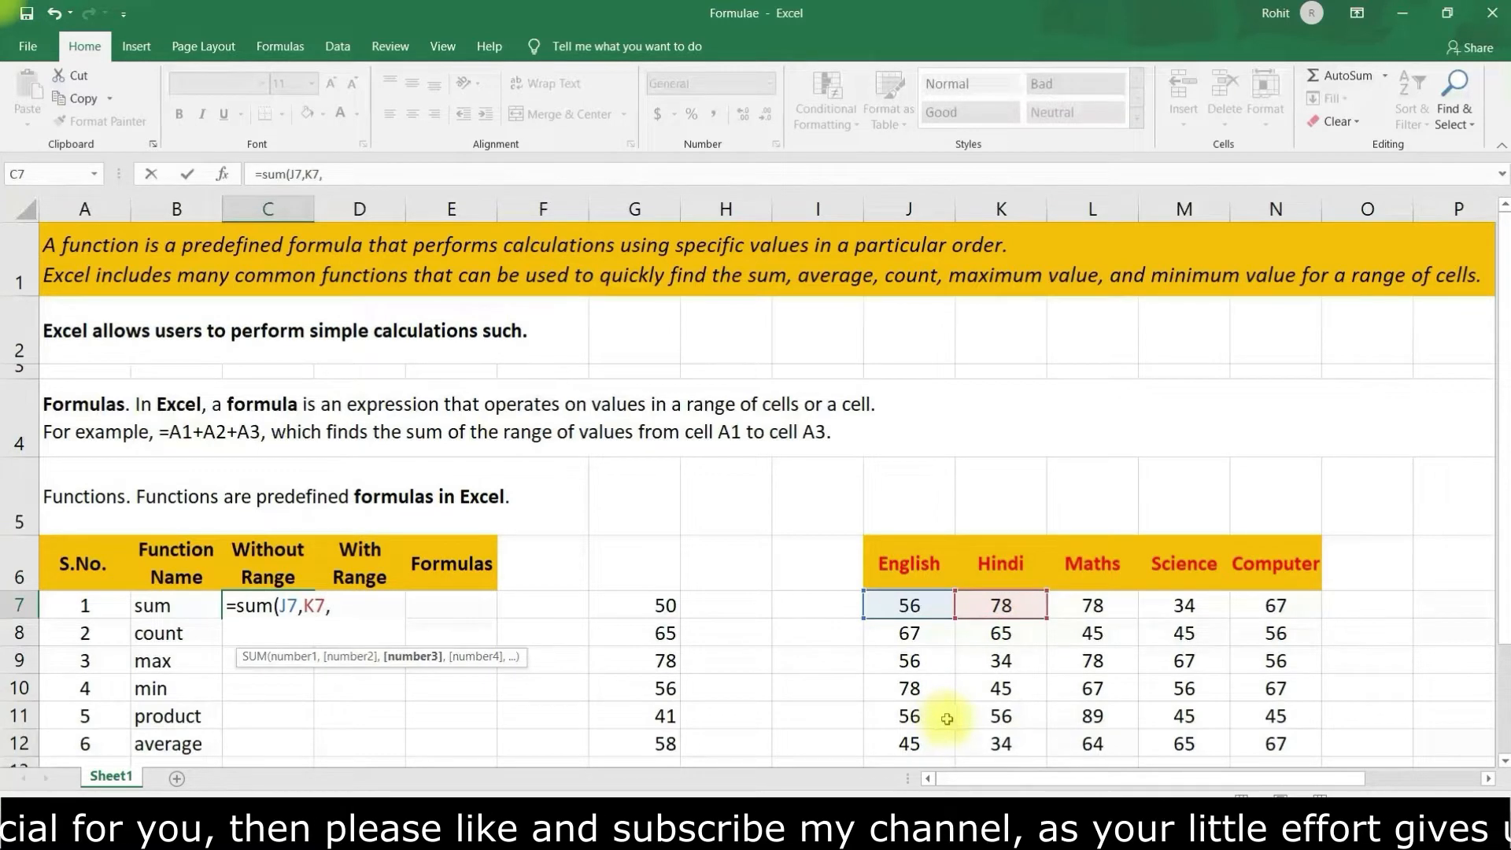
click(1080, 607)
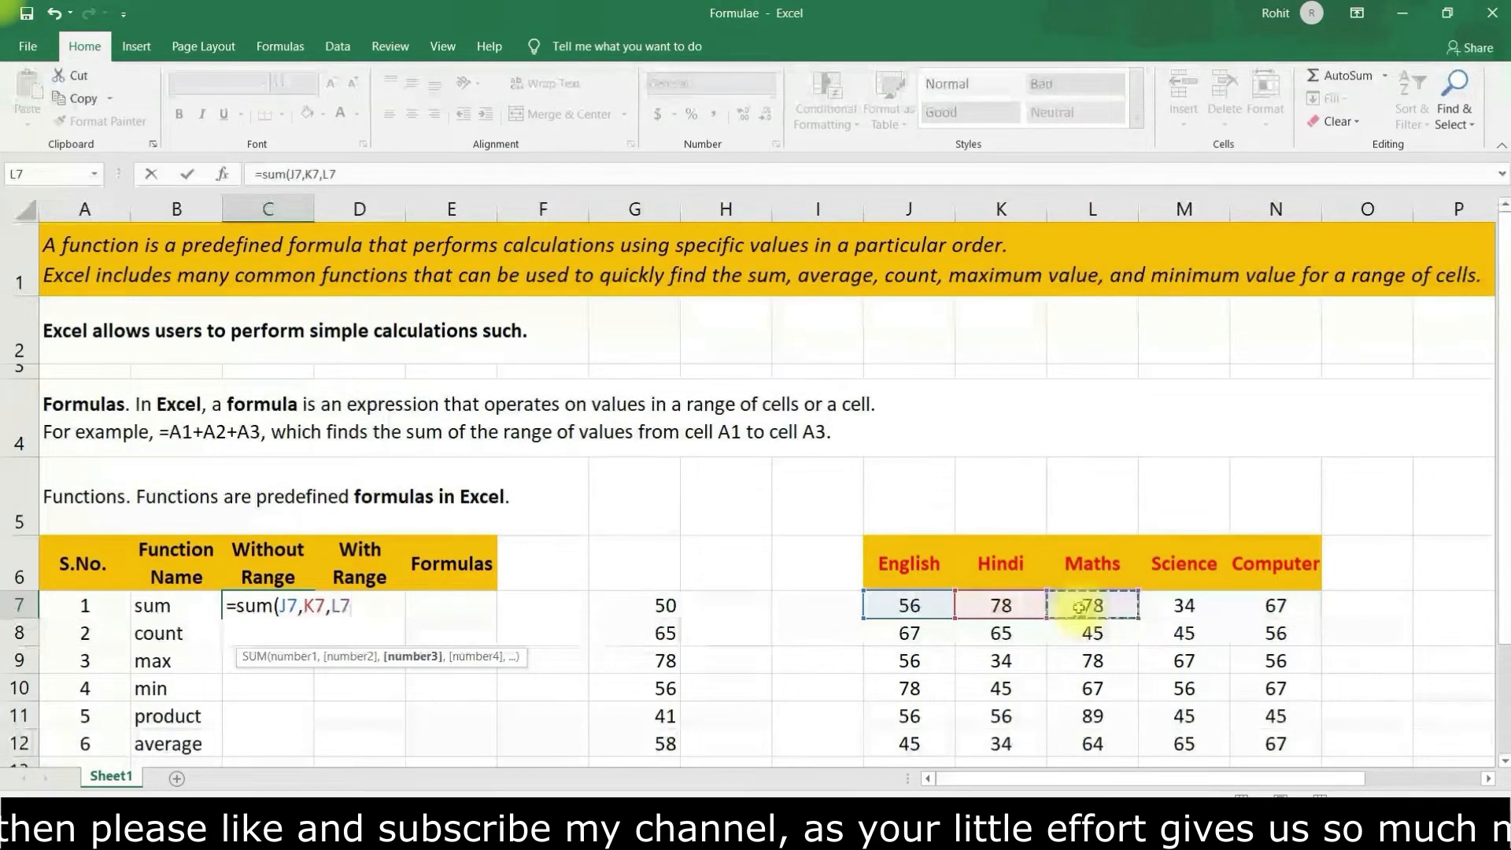
text(,)
click(1211, 605)
text(,)
click(1285, 604)
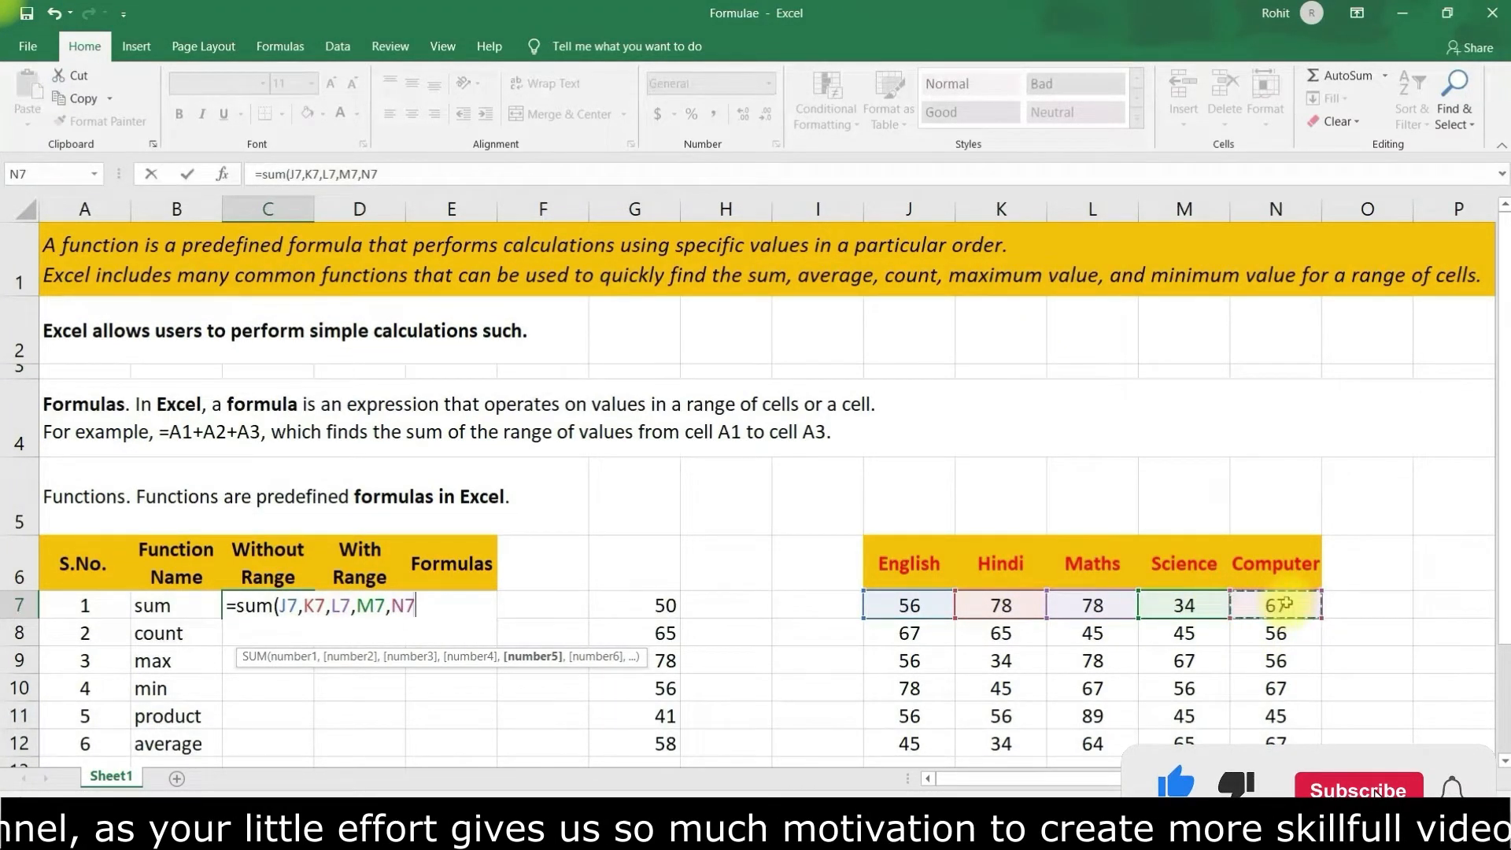
text())
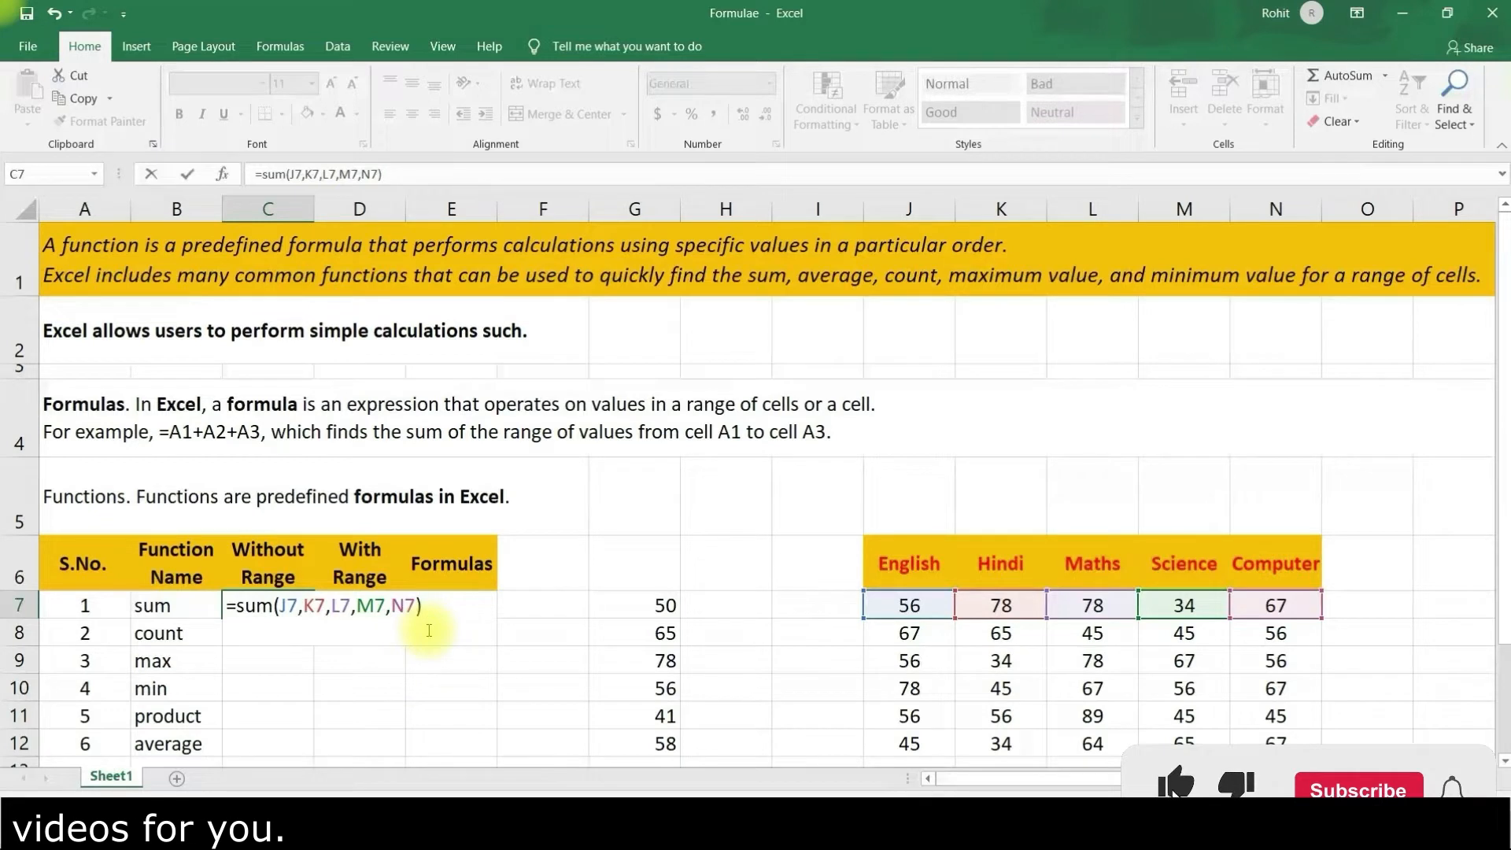
key(Return)
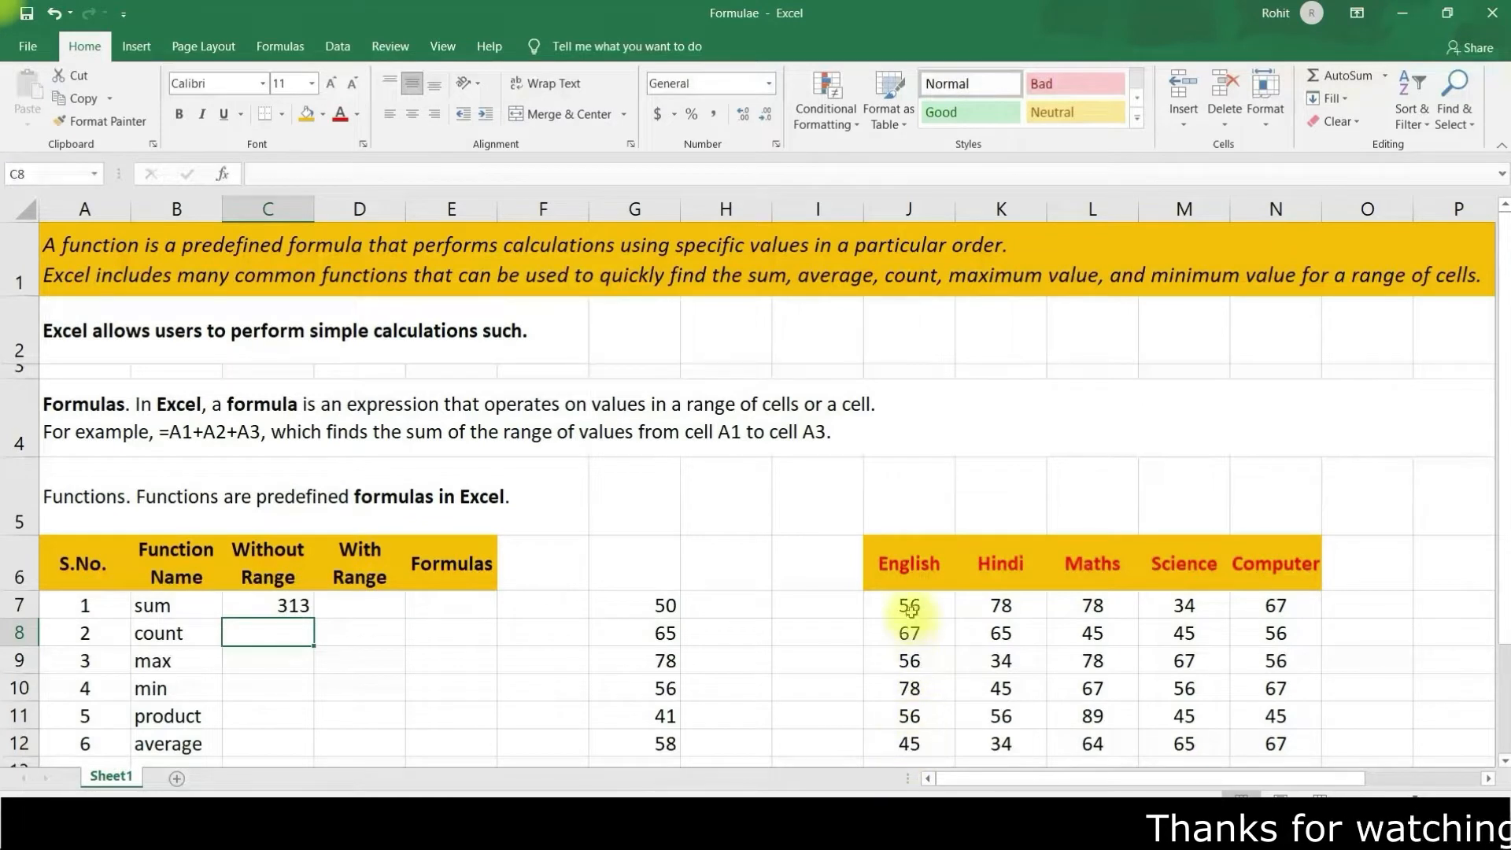
Step: Center cells C7:E12 horizontally and review the SUM formula in C7
drag(290, 598, 451, 748)
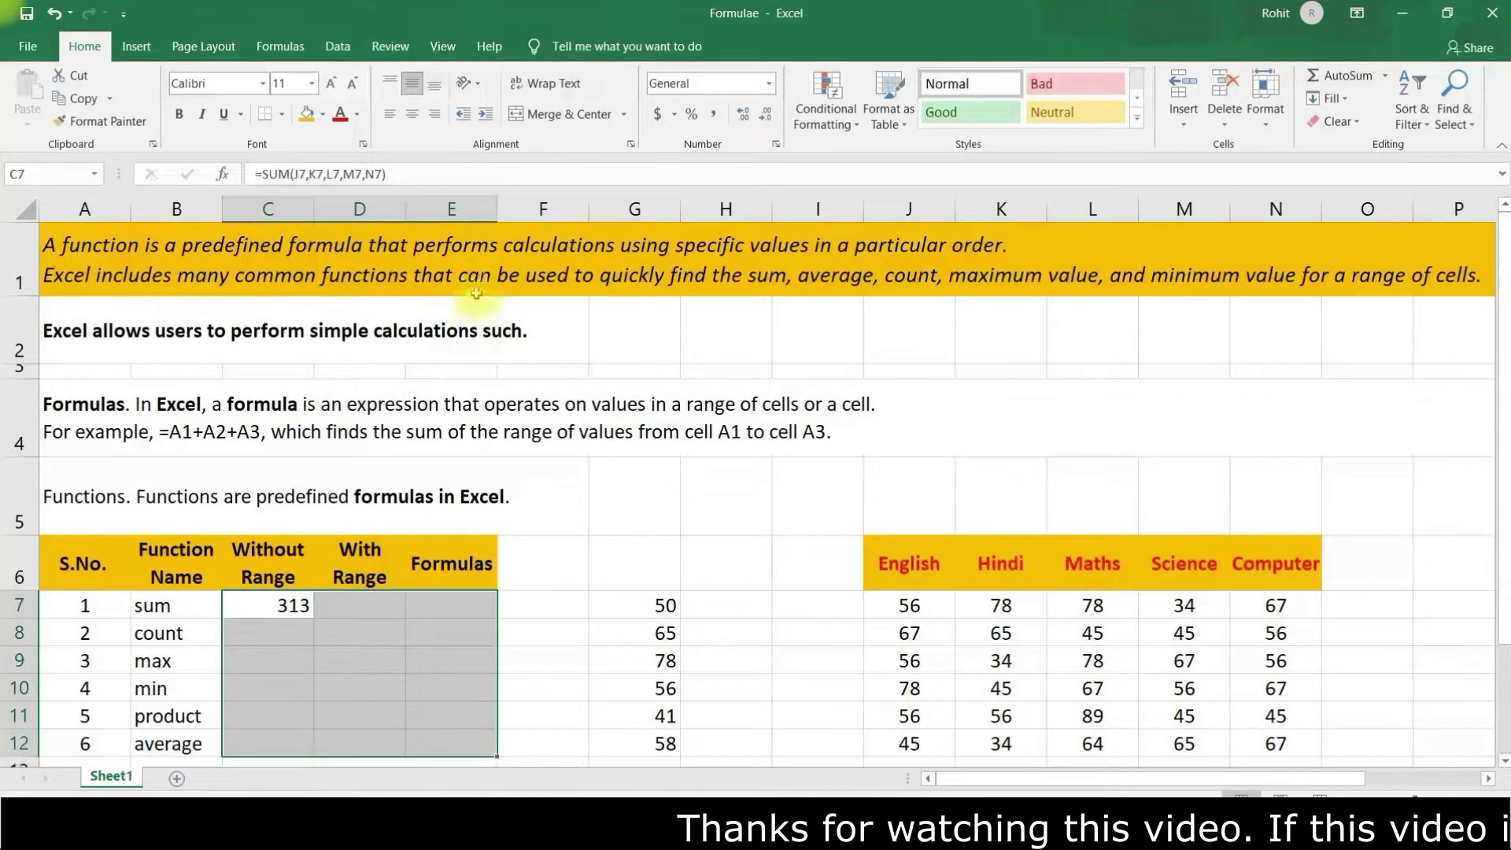
click(411, 114)
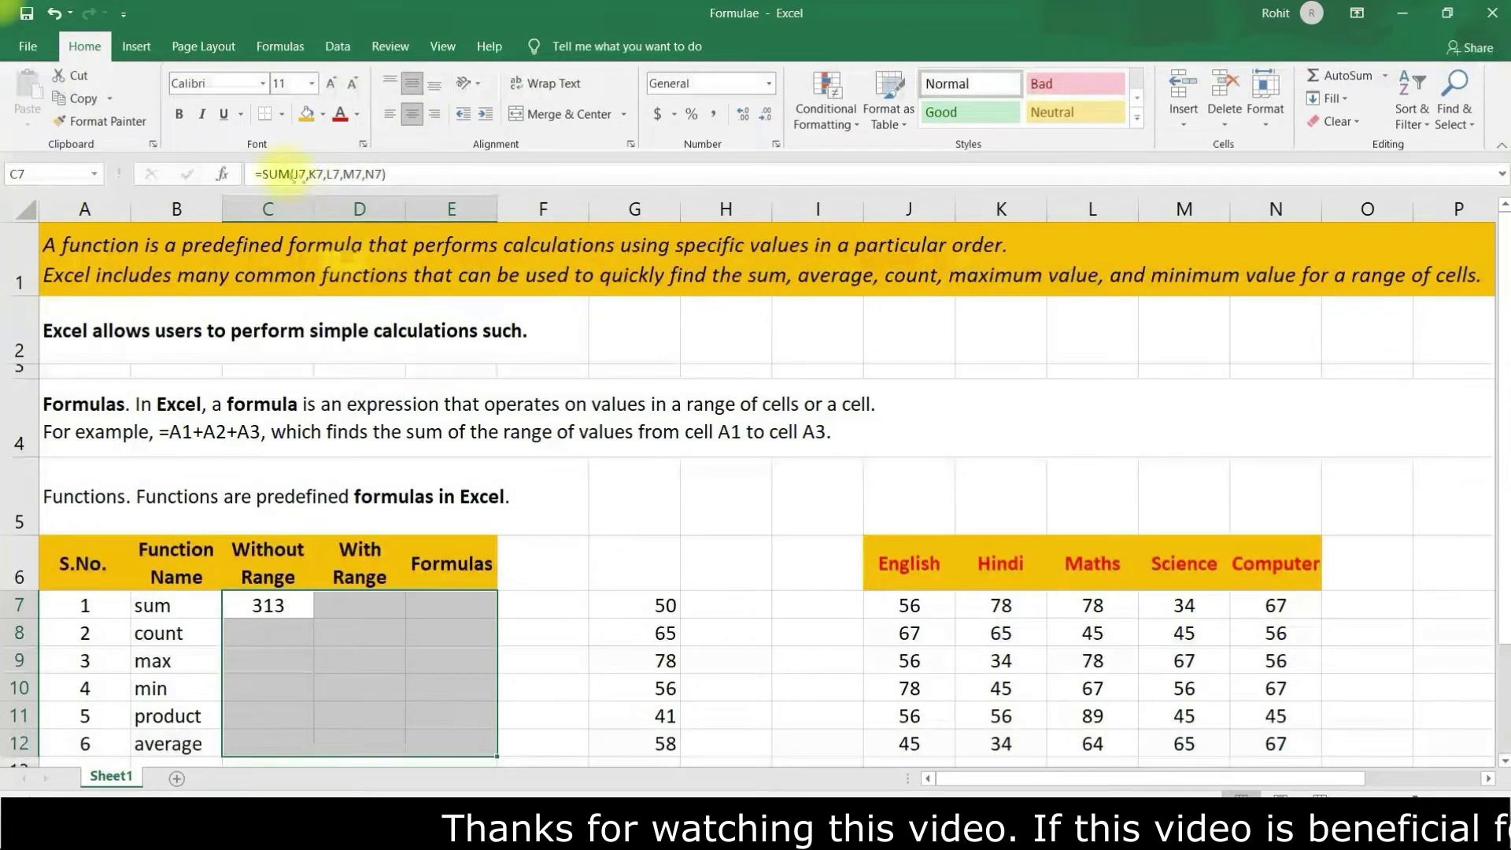
click(334, 606)
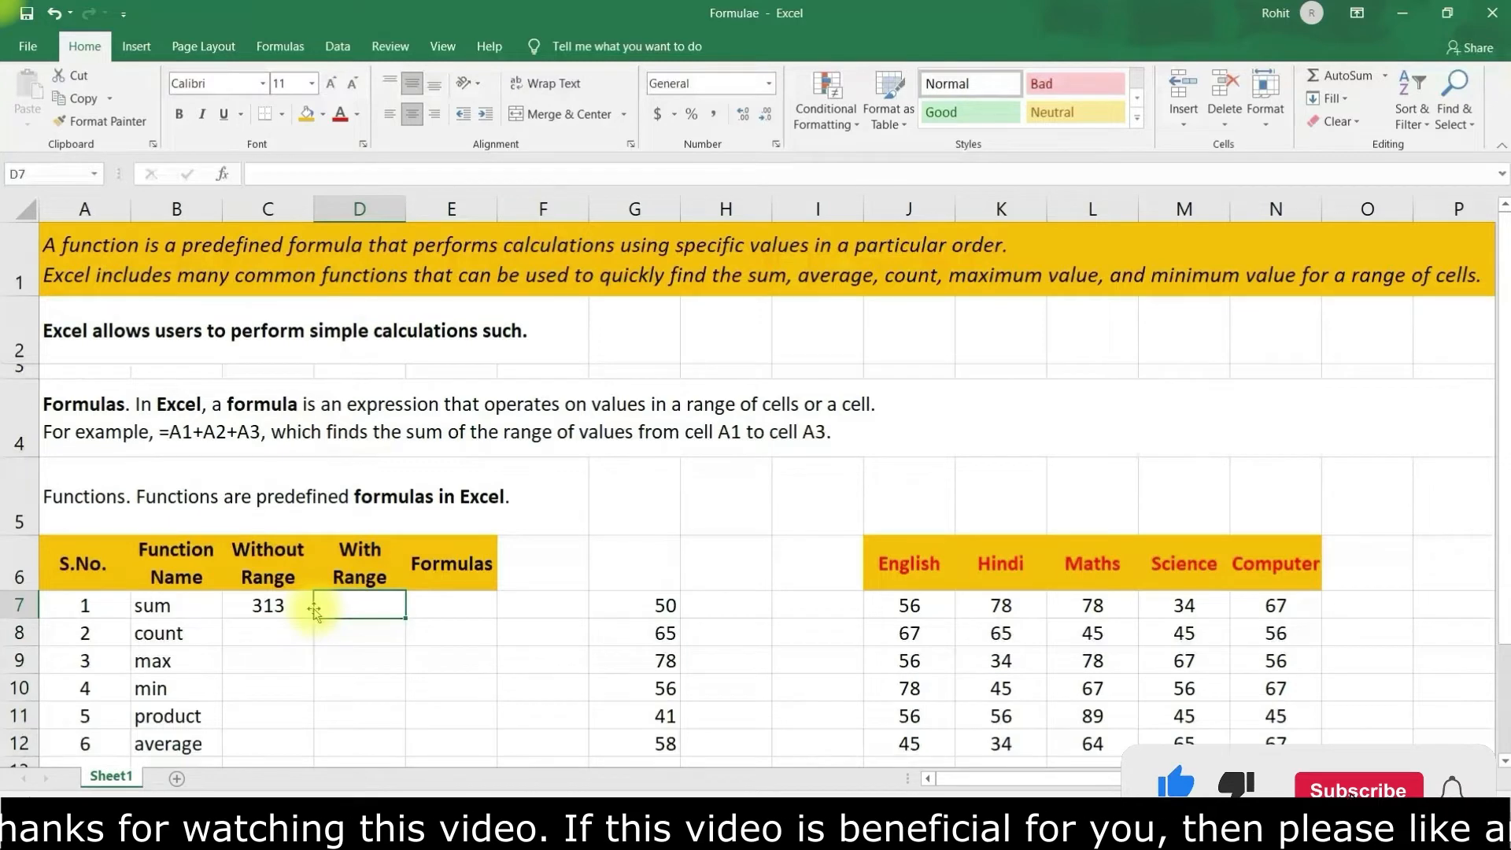
click(272, 607)
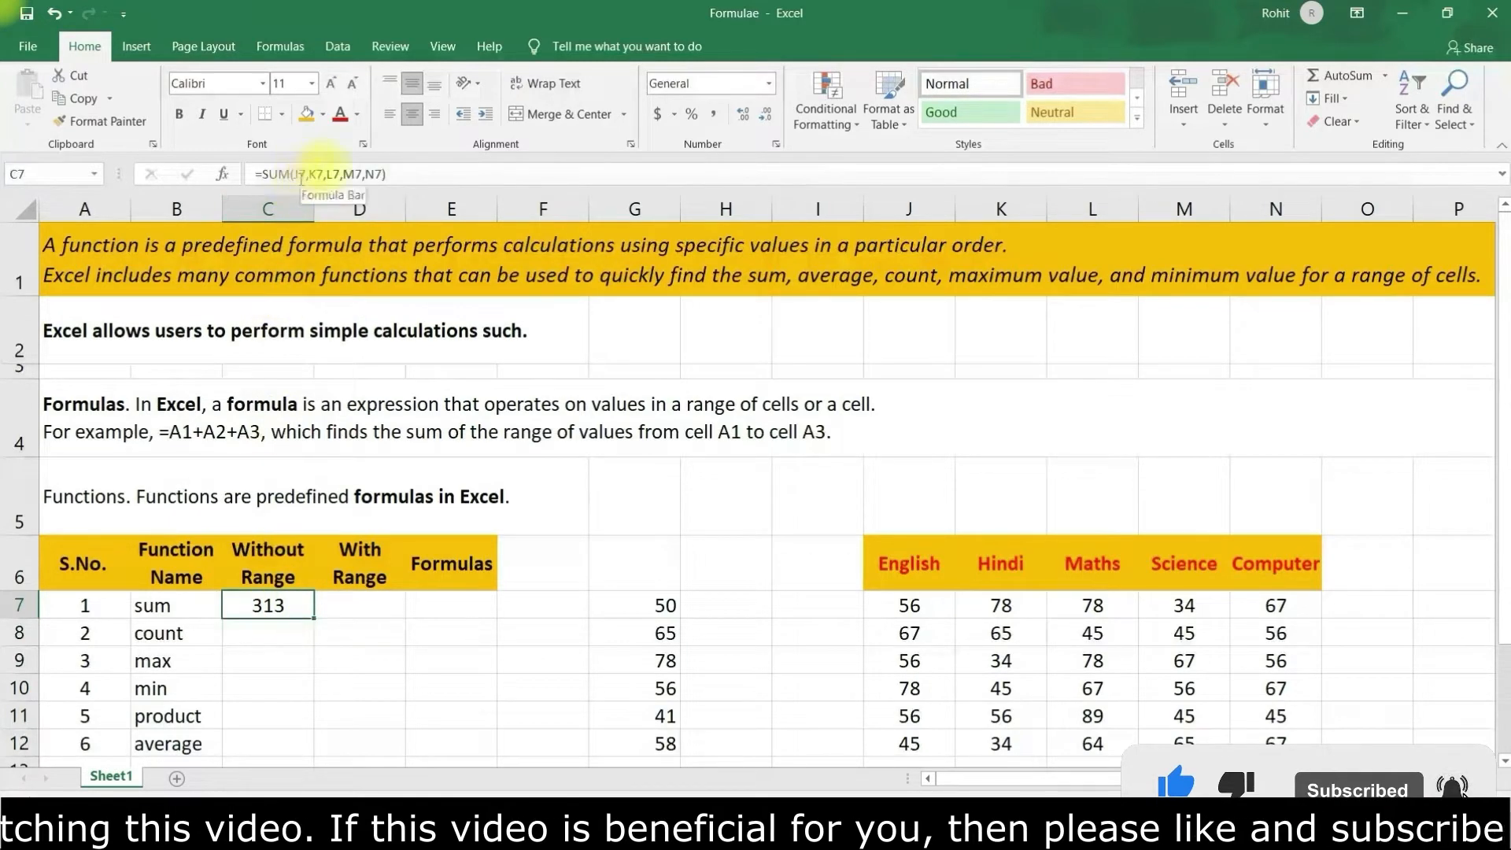
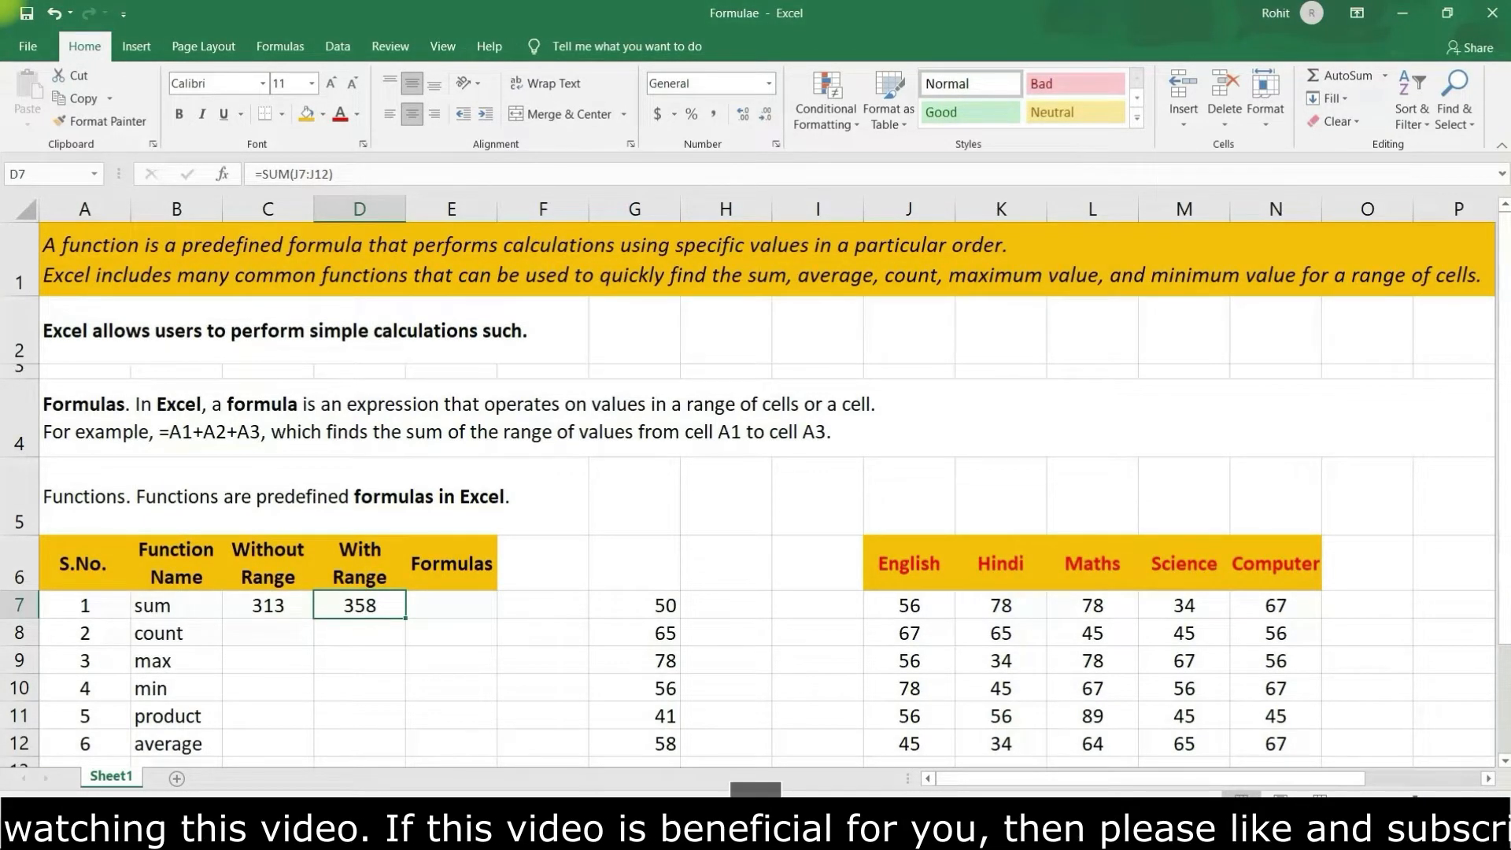
Step: Change the With Range sum formula in D7 to =SUM(J7:N7) so it covers the first row of marks
key(F2)
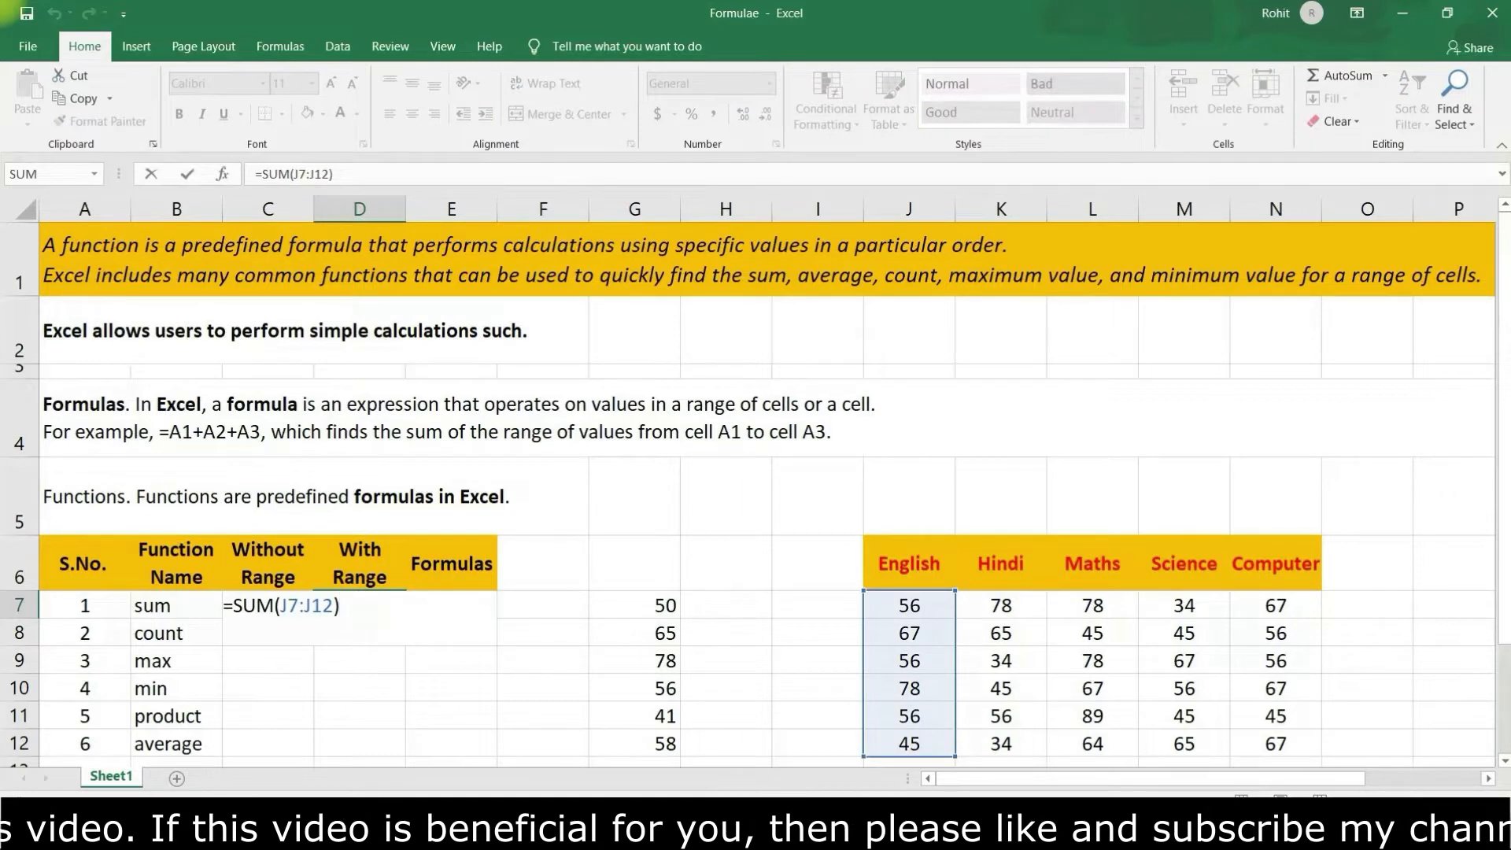
key(Left)
key(Left)
key(Left)
key(Right)
key(Right)
key(Right)
key(Right)
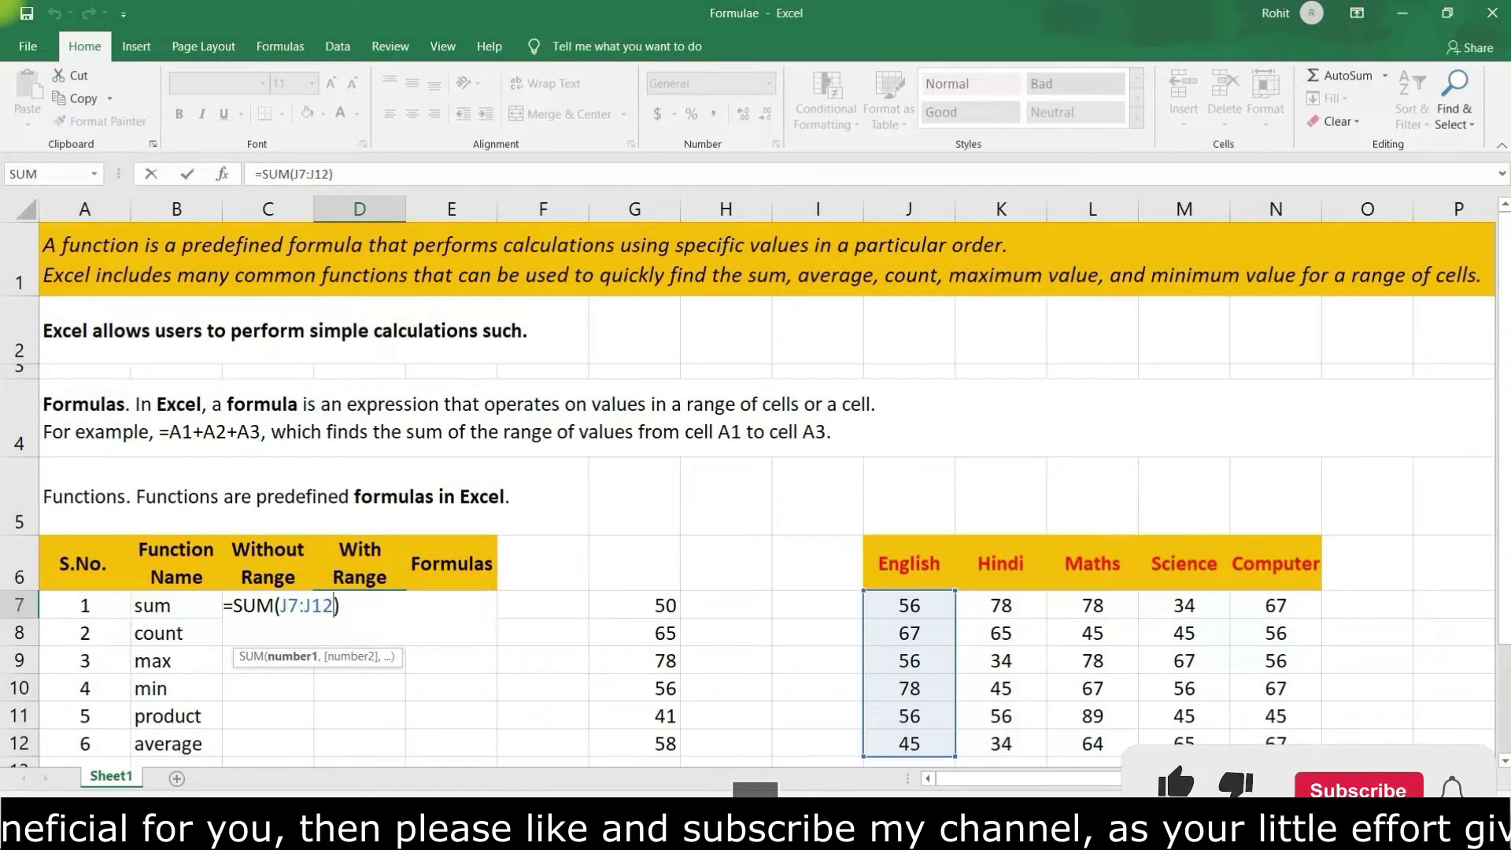
key(Delete)
key(Delete)
key(Delete)
key(BackSpace)
key(BackSpace)
key(BackSpace)
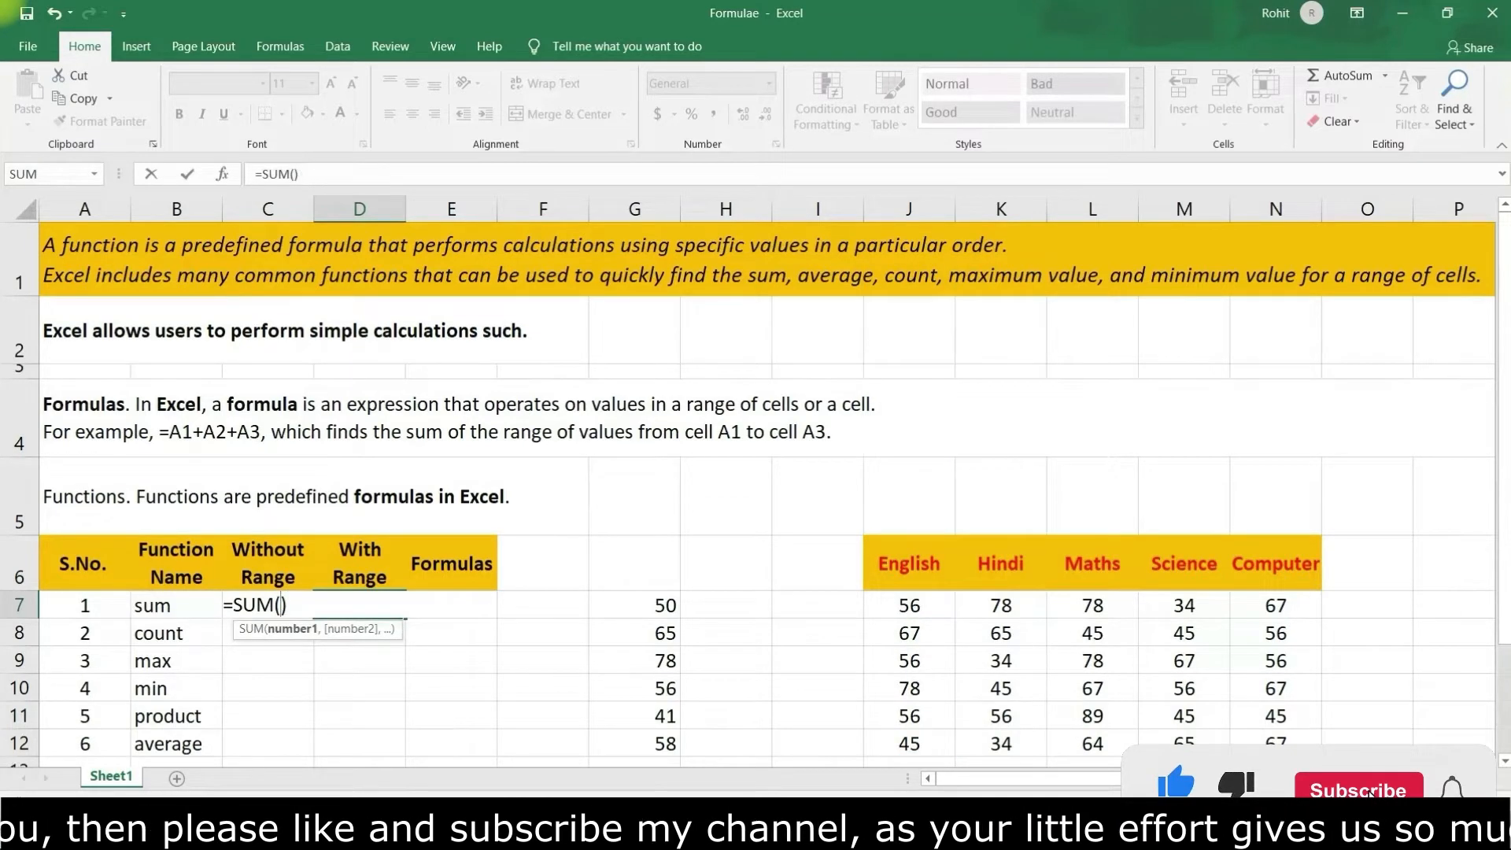
drag(921, 608, 1241, 609)
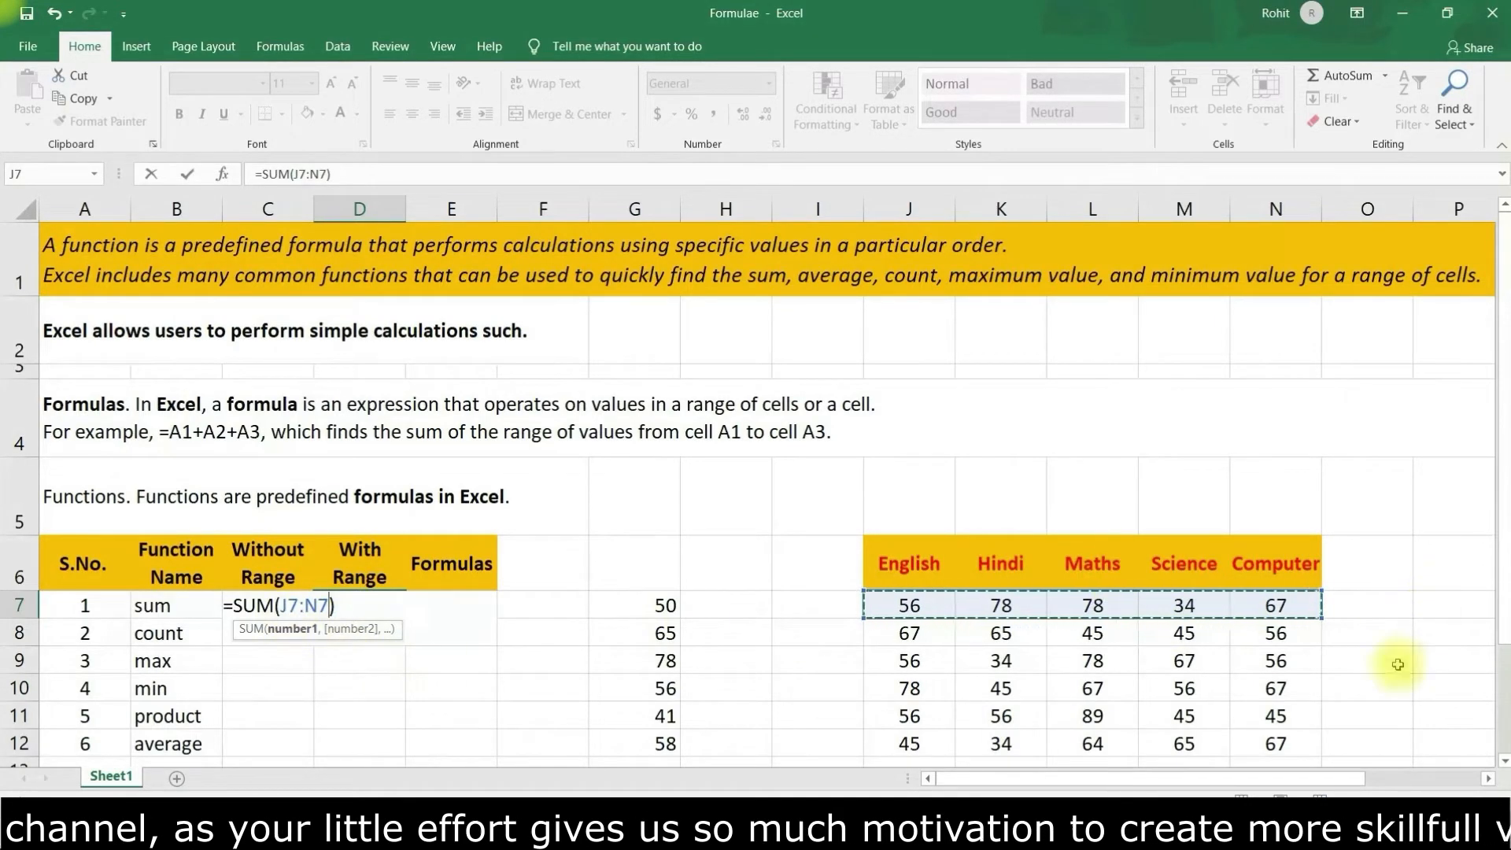
key(Return)
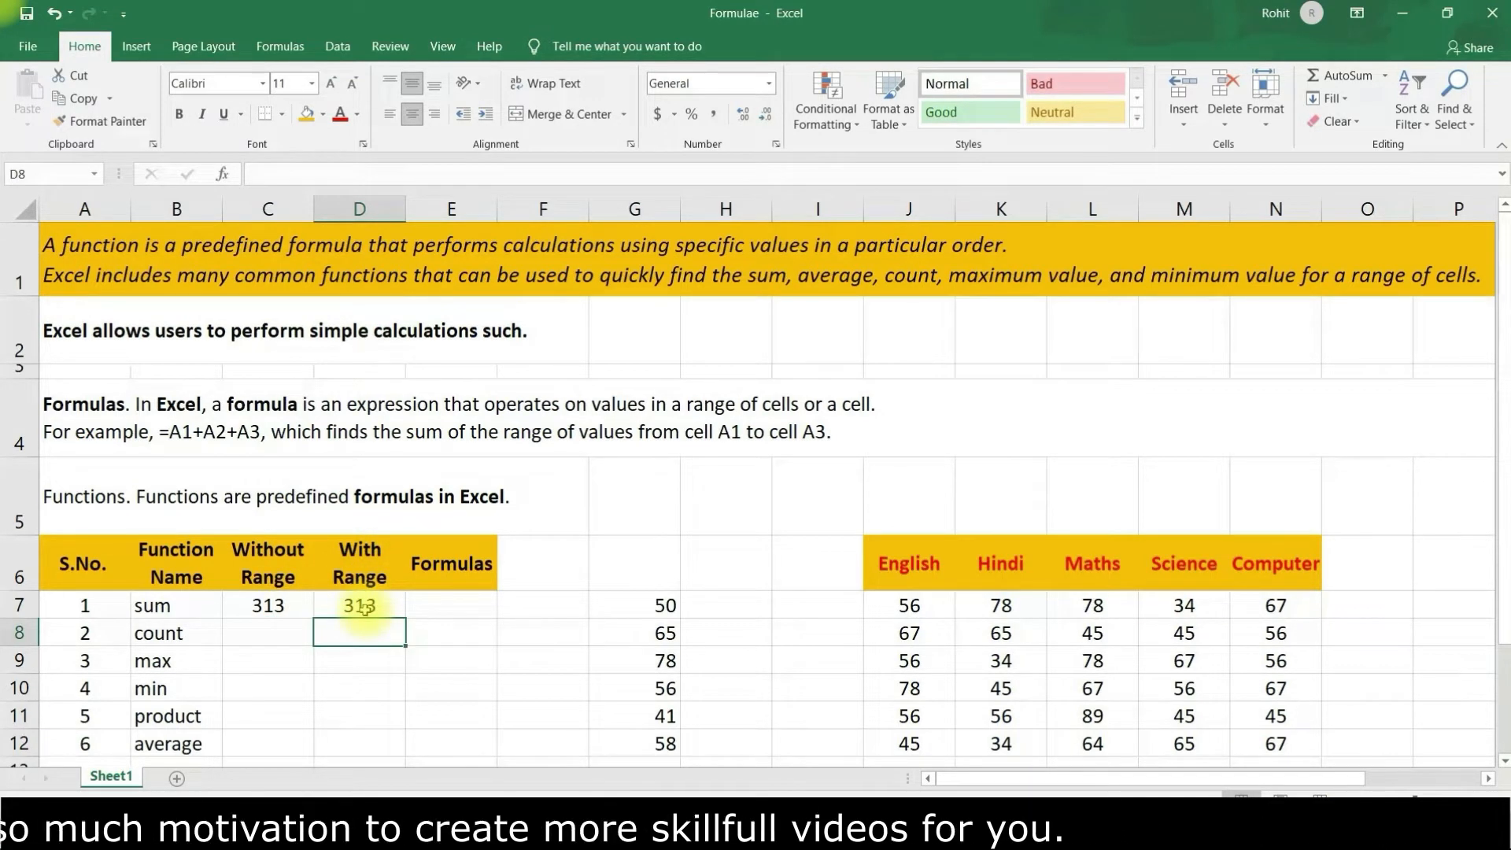
Step: Enter =J7+K7+L7+M7+N7 in E7 as the plain addition formula, and review the formulas in D7 and E7
click(447, 610)
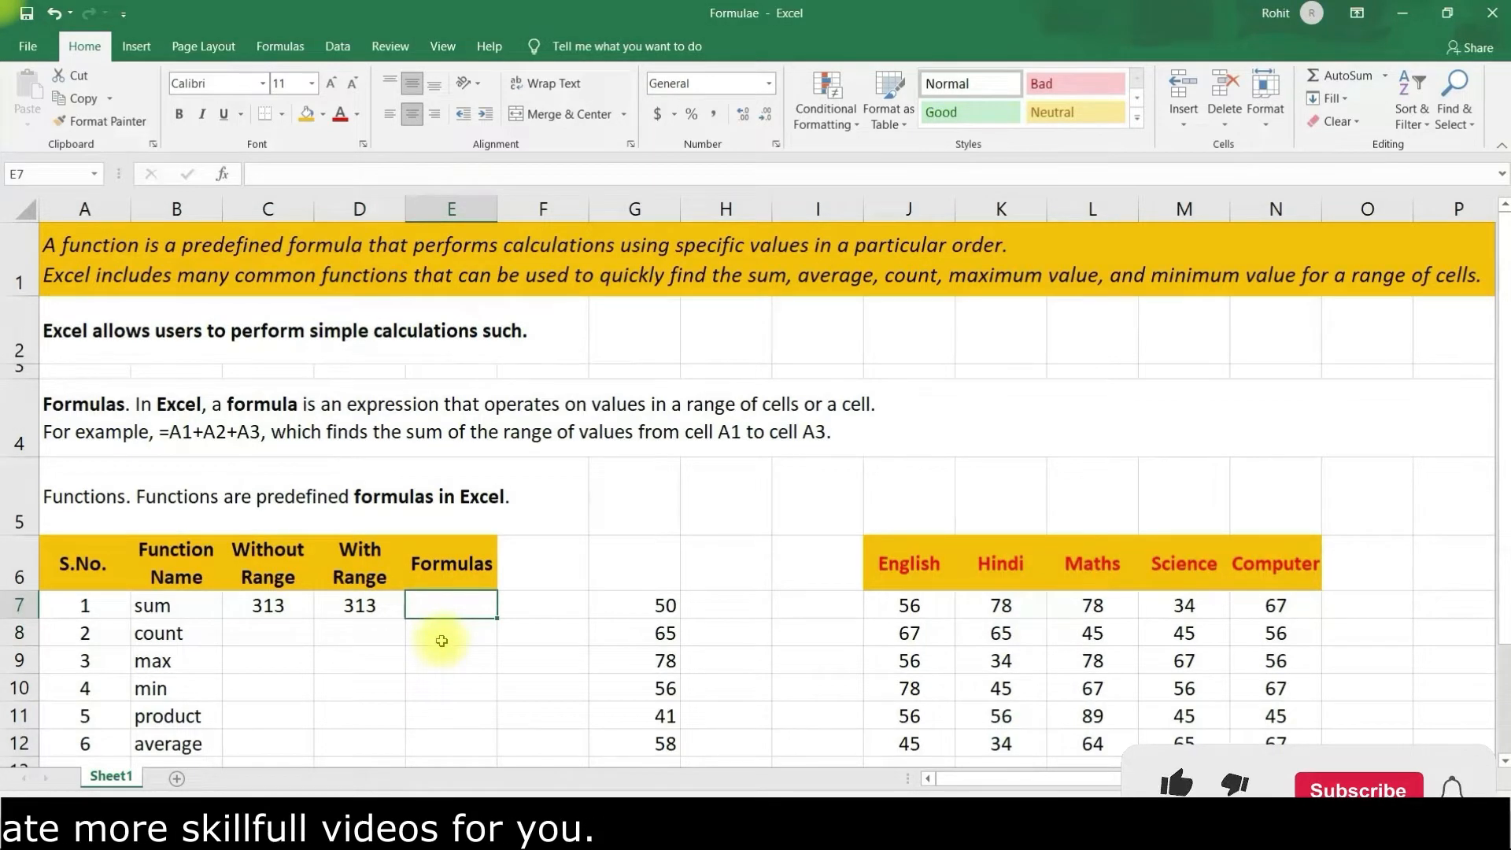
text(=)
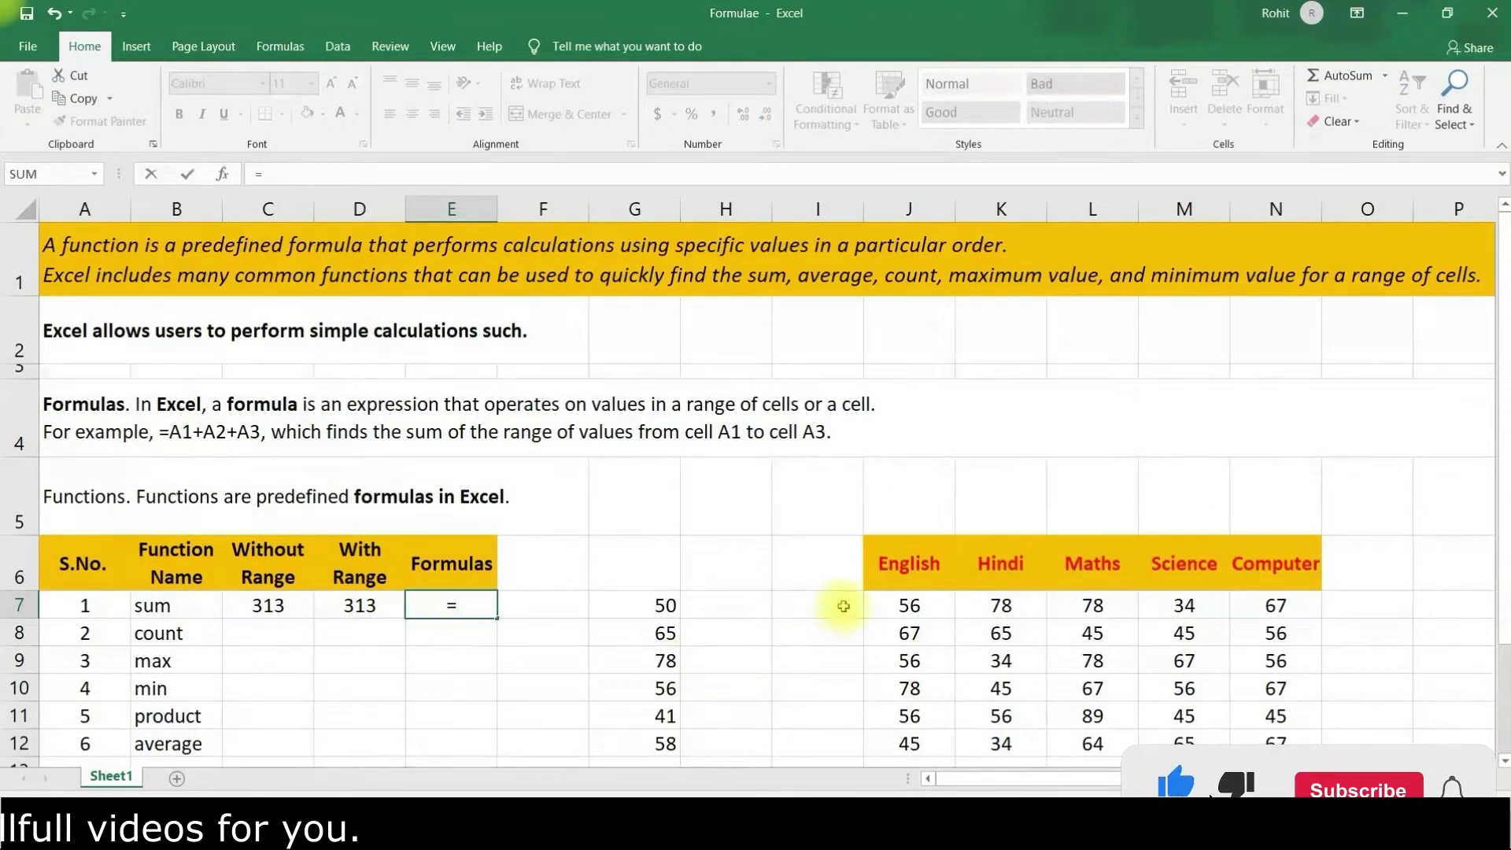
click(921, 608)
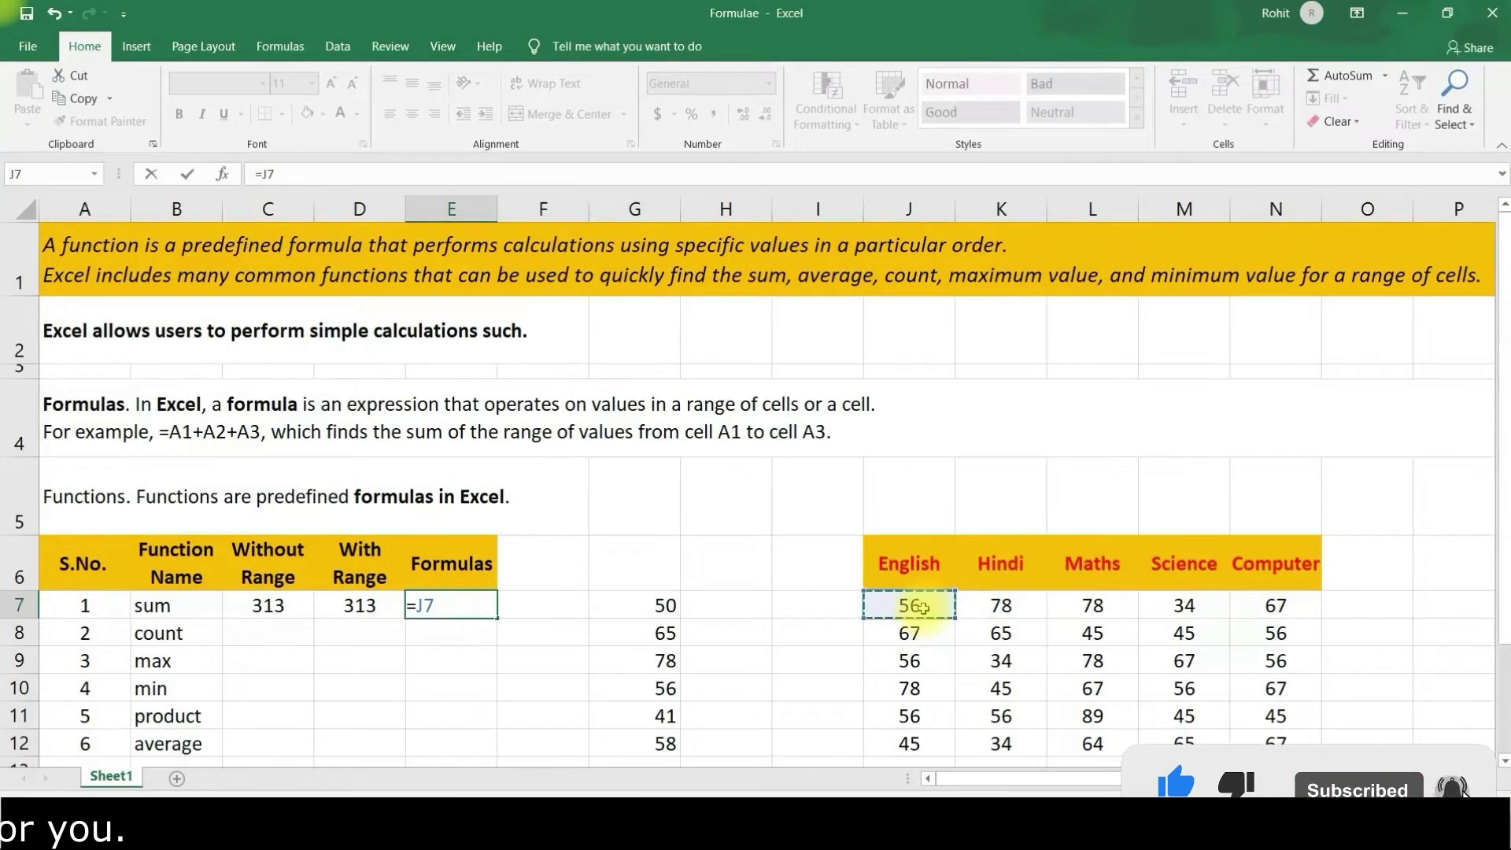
text(+)
click(988, 606)
text(+)
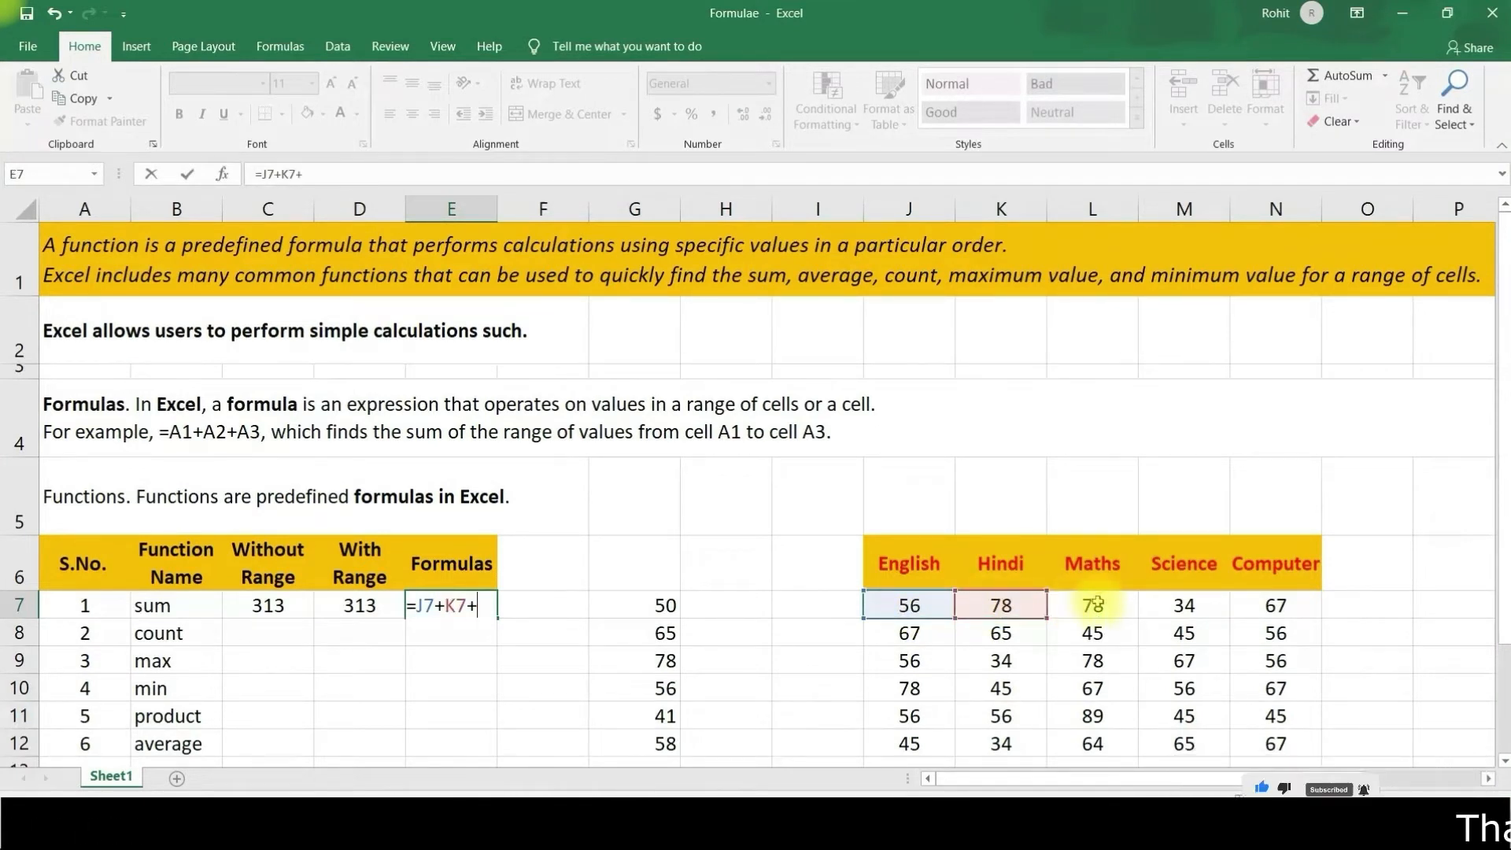
click(1097, 605)
text(+)
click(1187, 611)
text(+)
click(1283, 607)
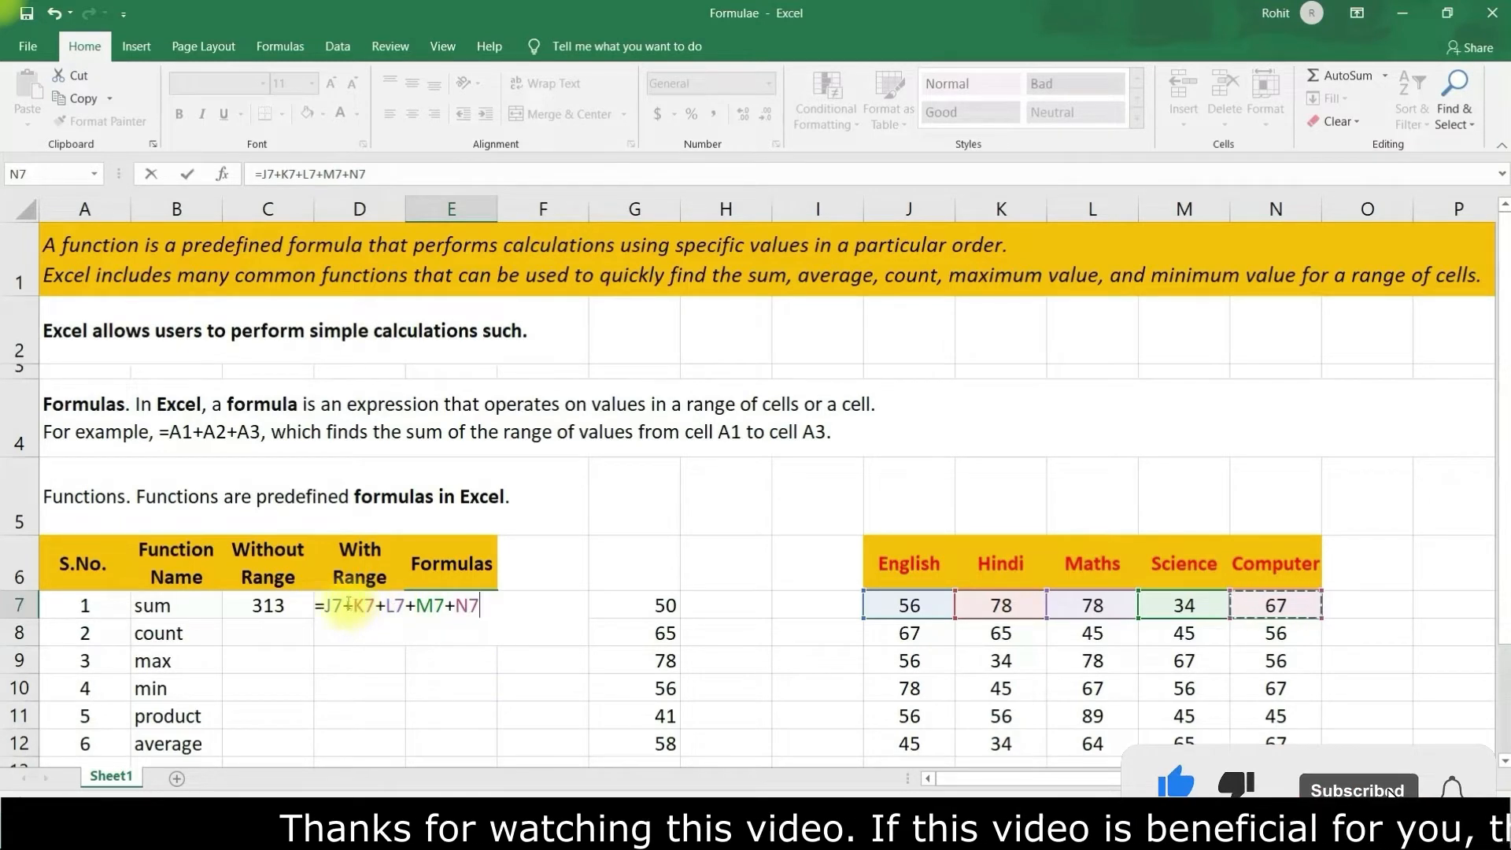
key(Return)
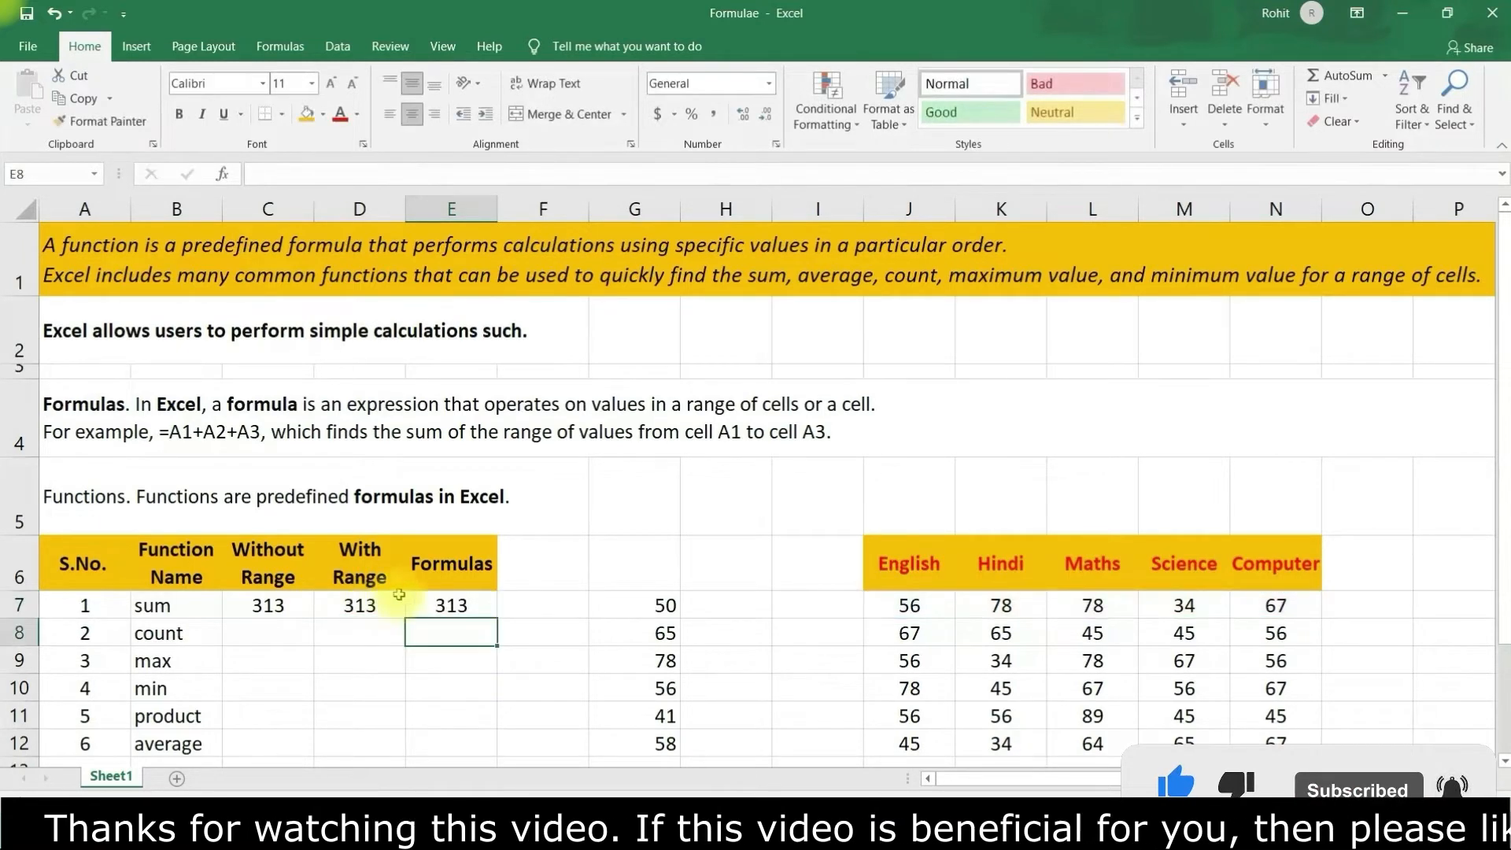
click(358, 604)
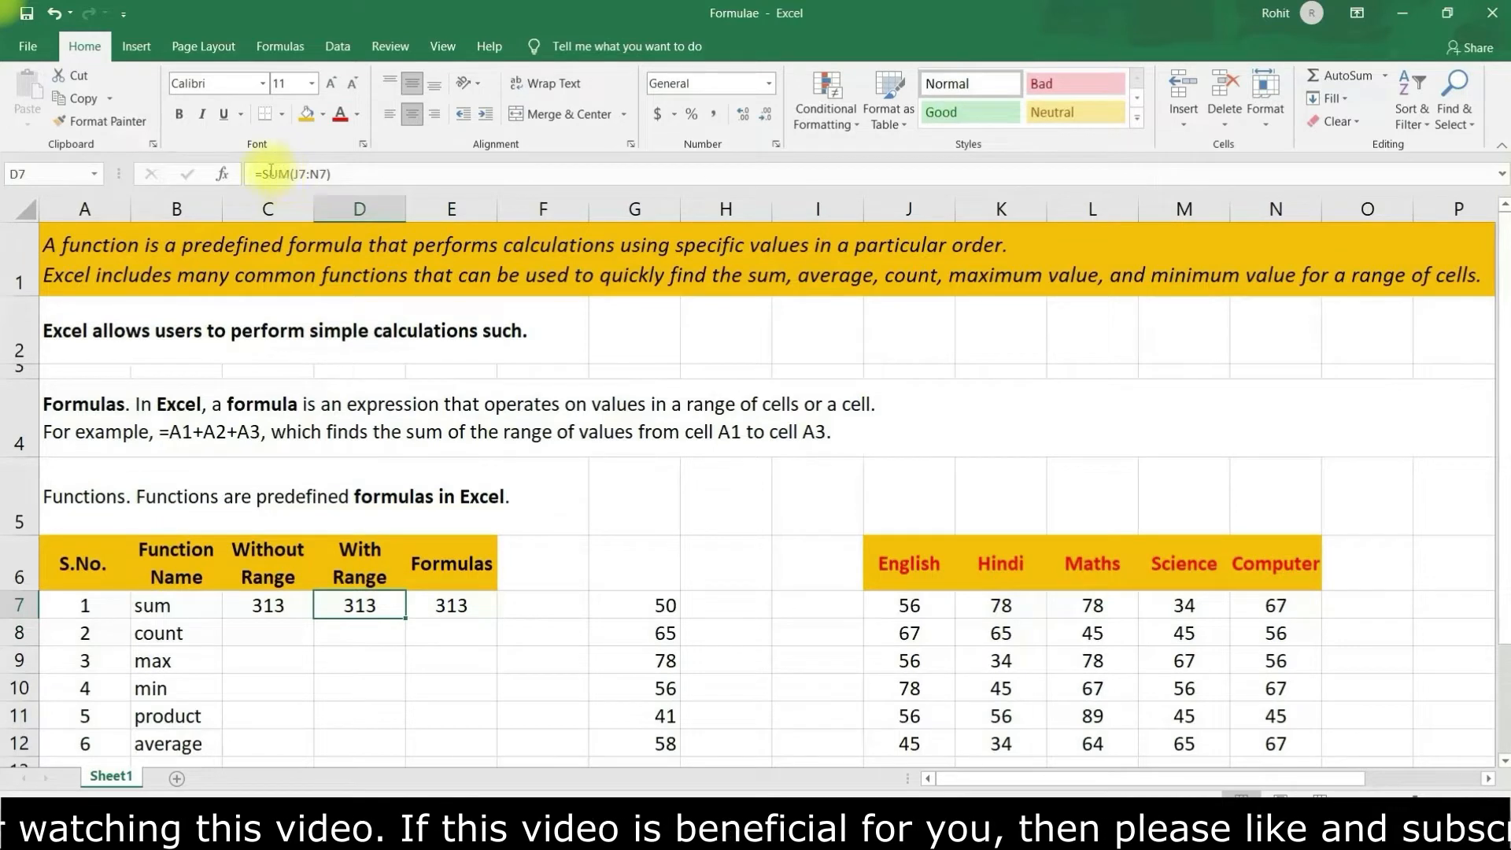
click(465, 612)
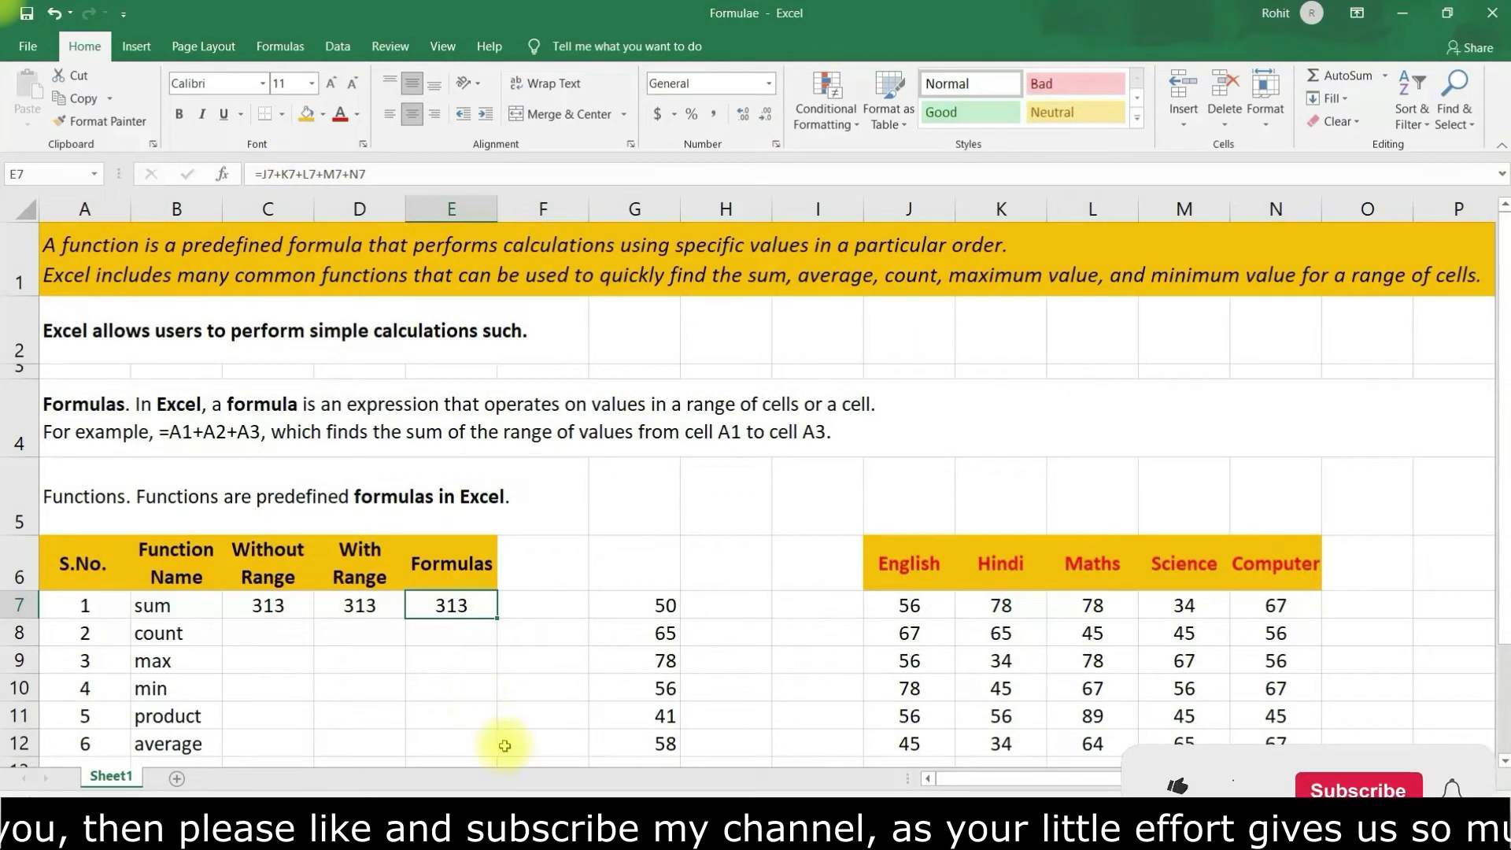
Step: Try AutoSum on C7:E7 to total the three sums in F7, and clear F7 again
click(550, 610)
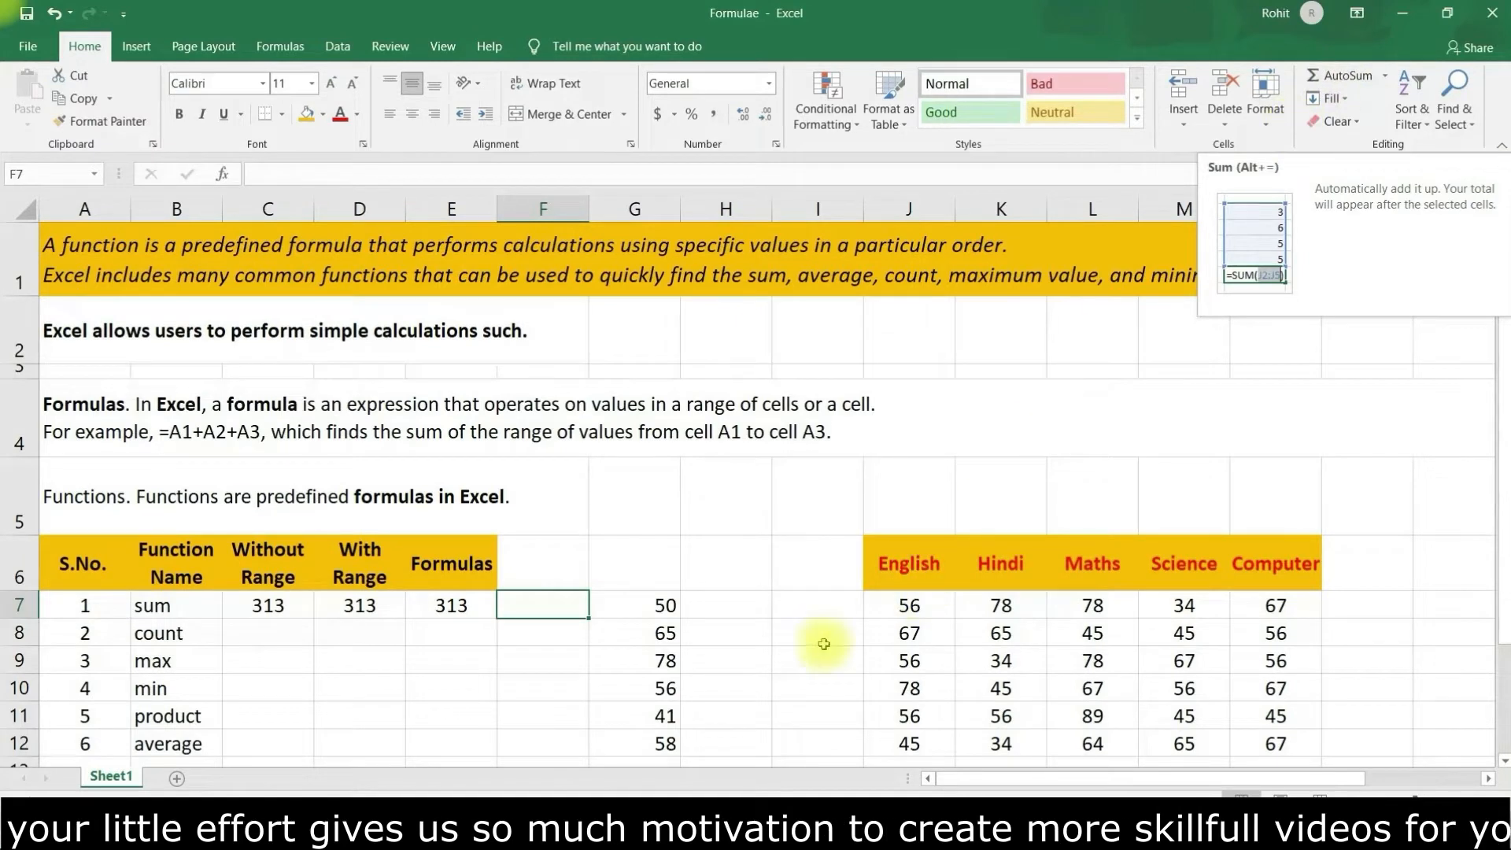
click(267, 605)
drag(268, 605, 448, 604)
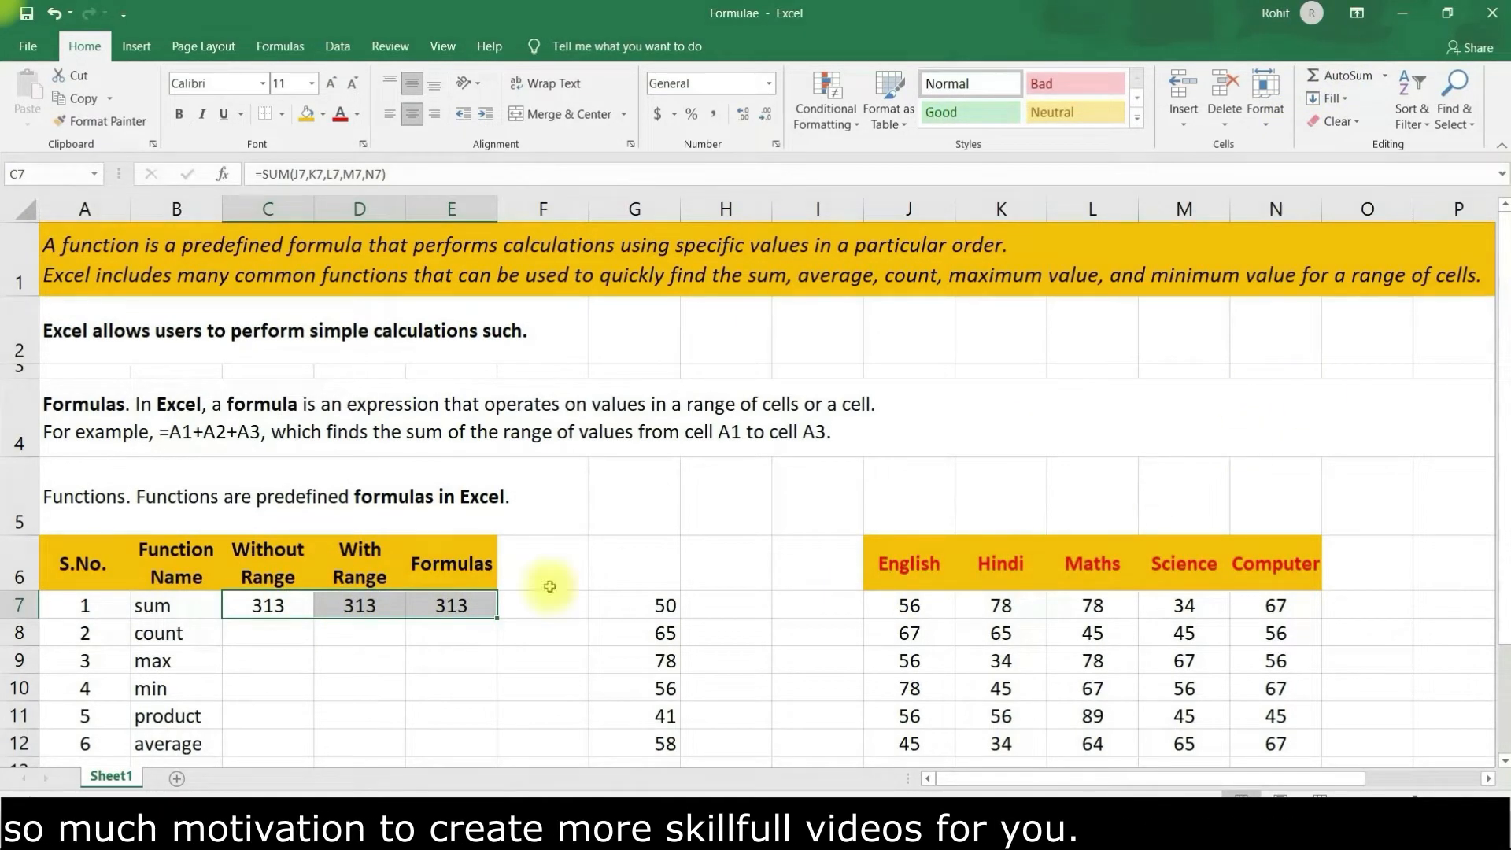
click(1359, 82)
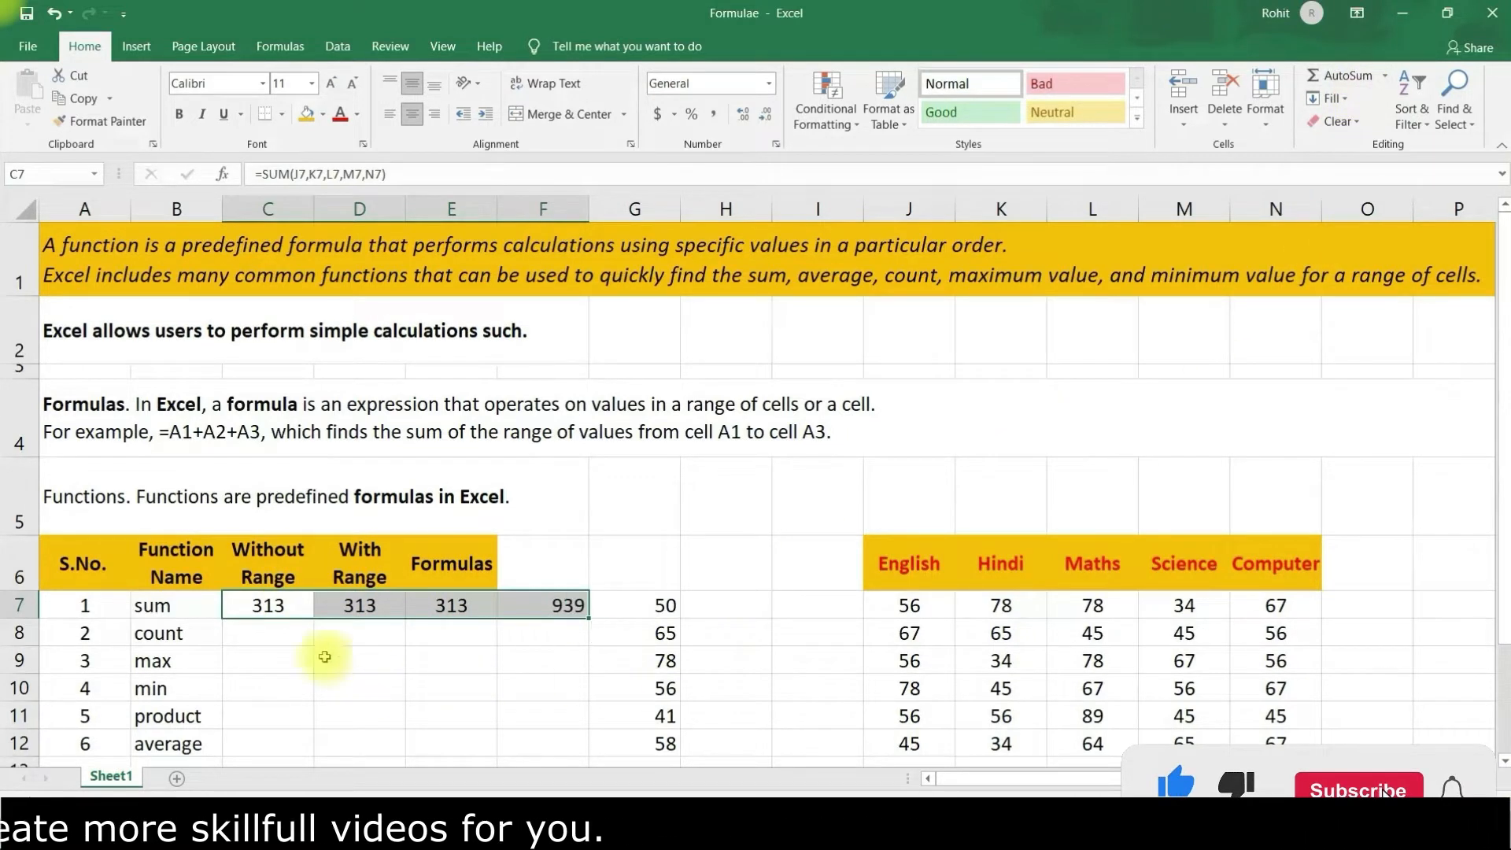
click(550, 601)
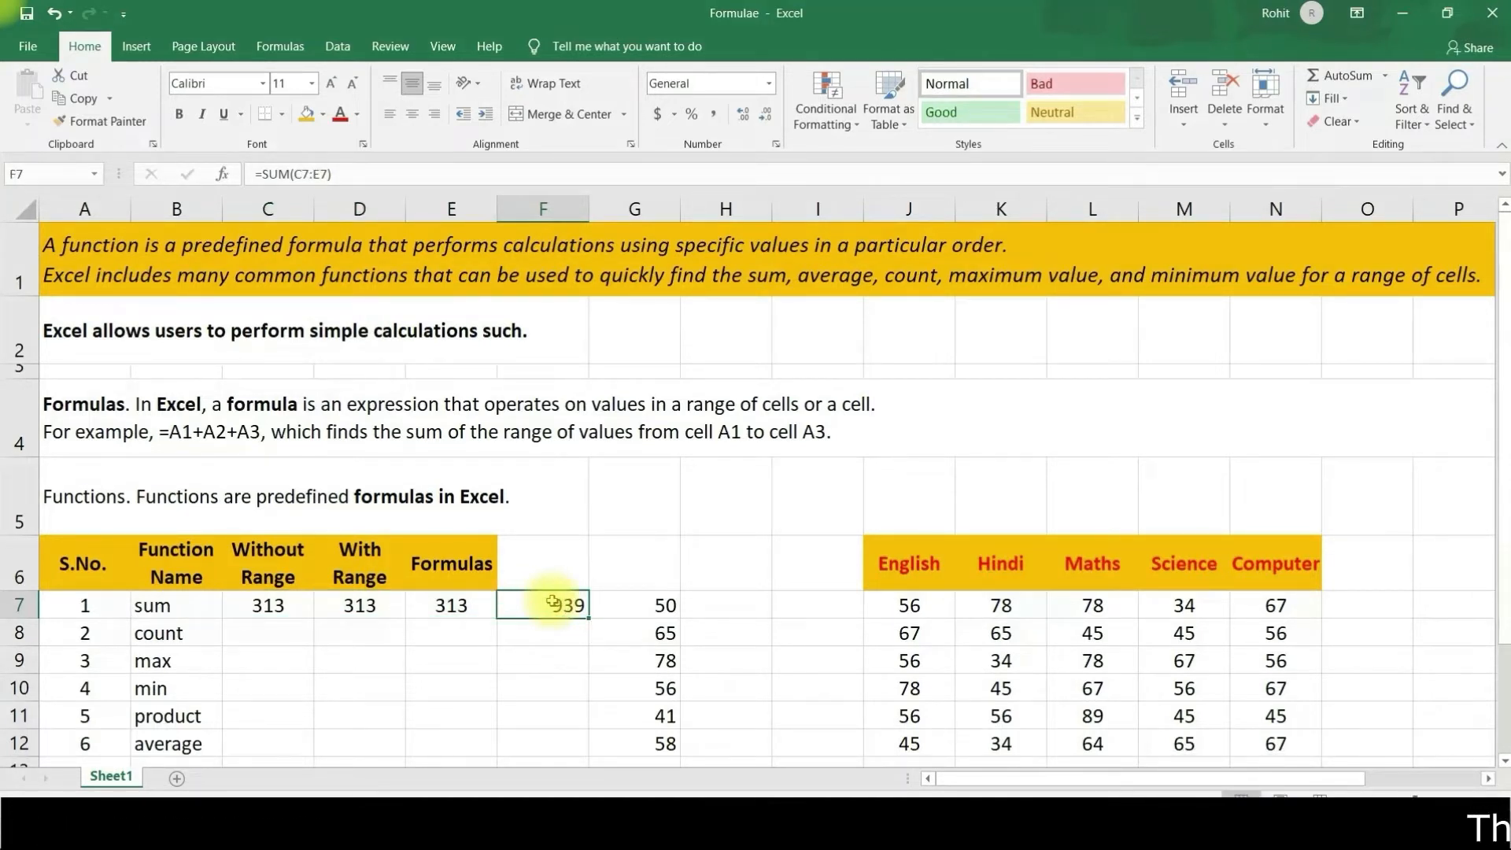
key(Delete)
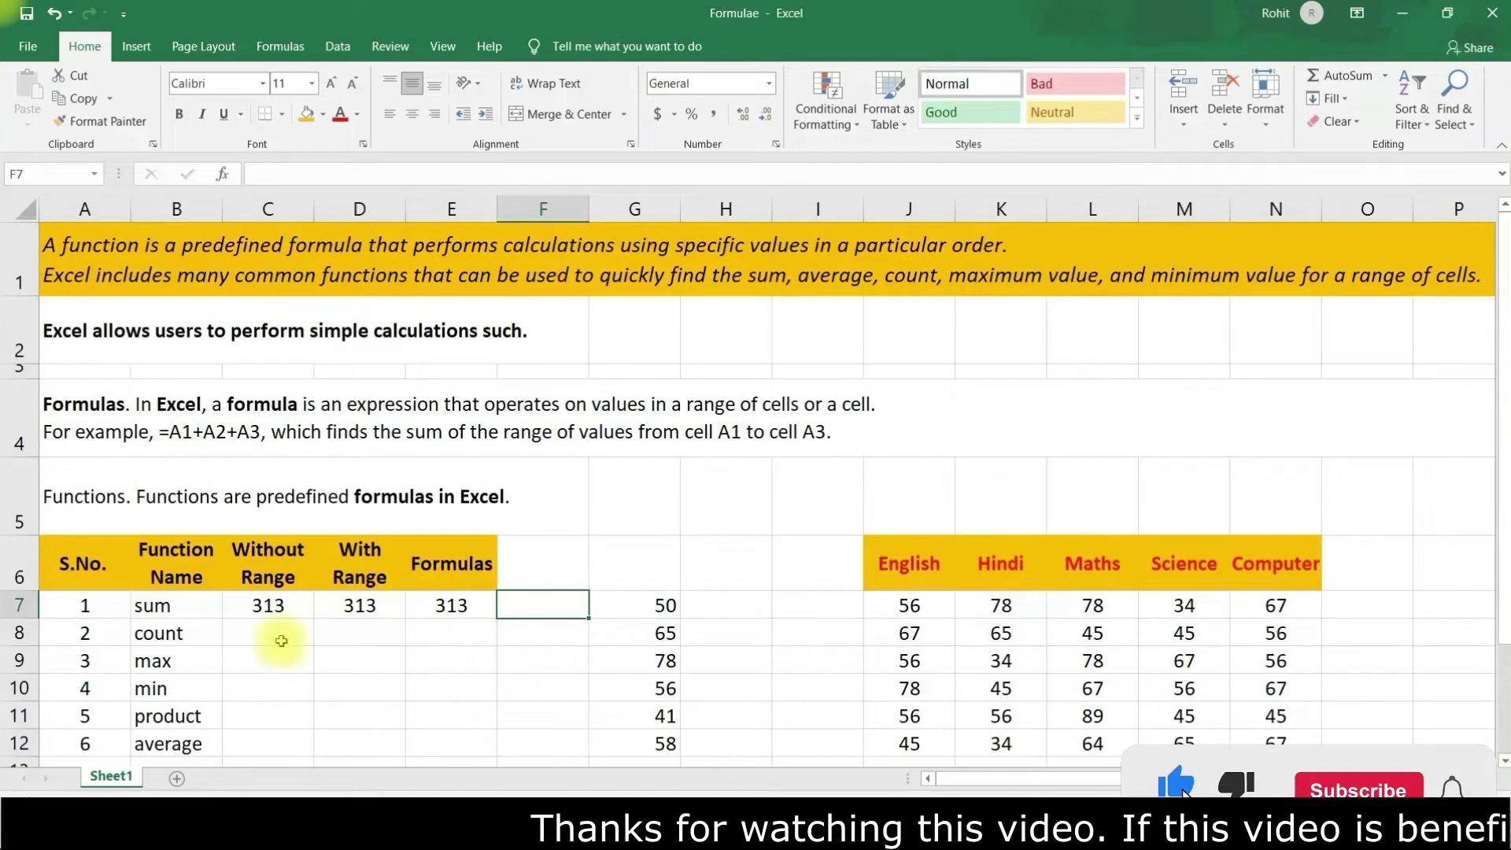
Step: Enter =COUNT(J7:N12) in D8 to count all the subject marks with a range
click(281, 641)
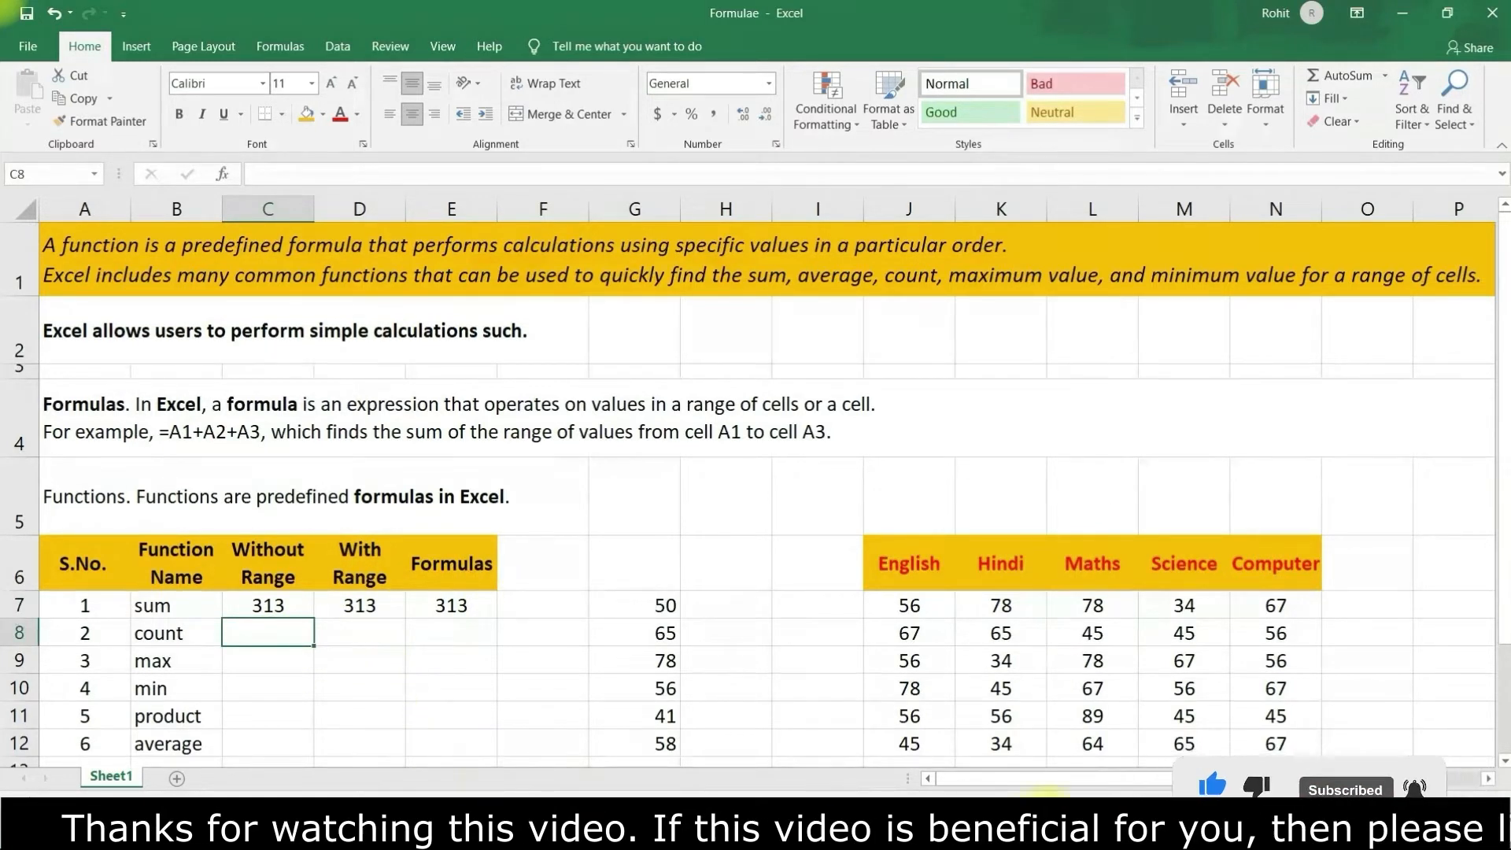
drag(948, 604, 1276, 743)
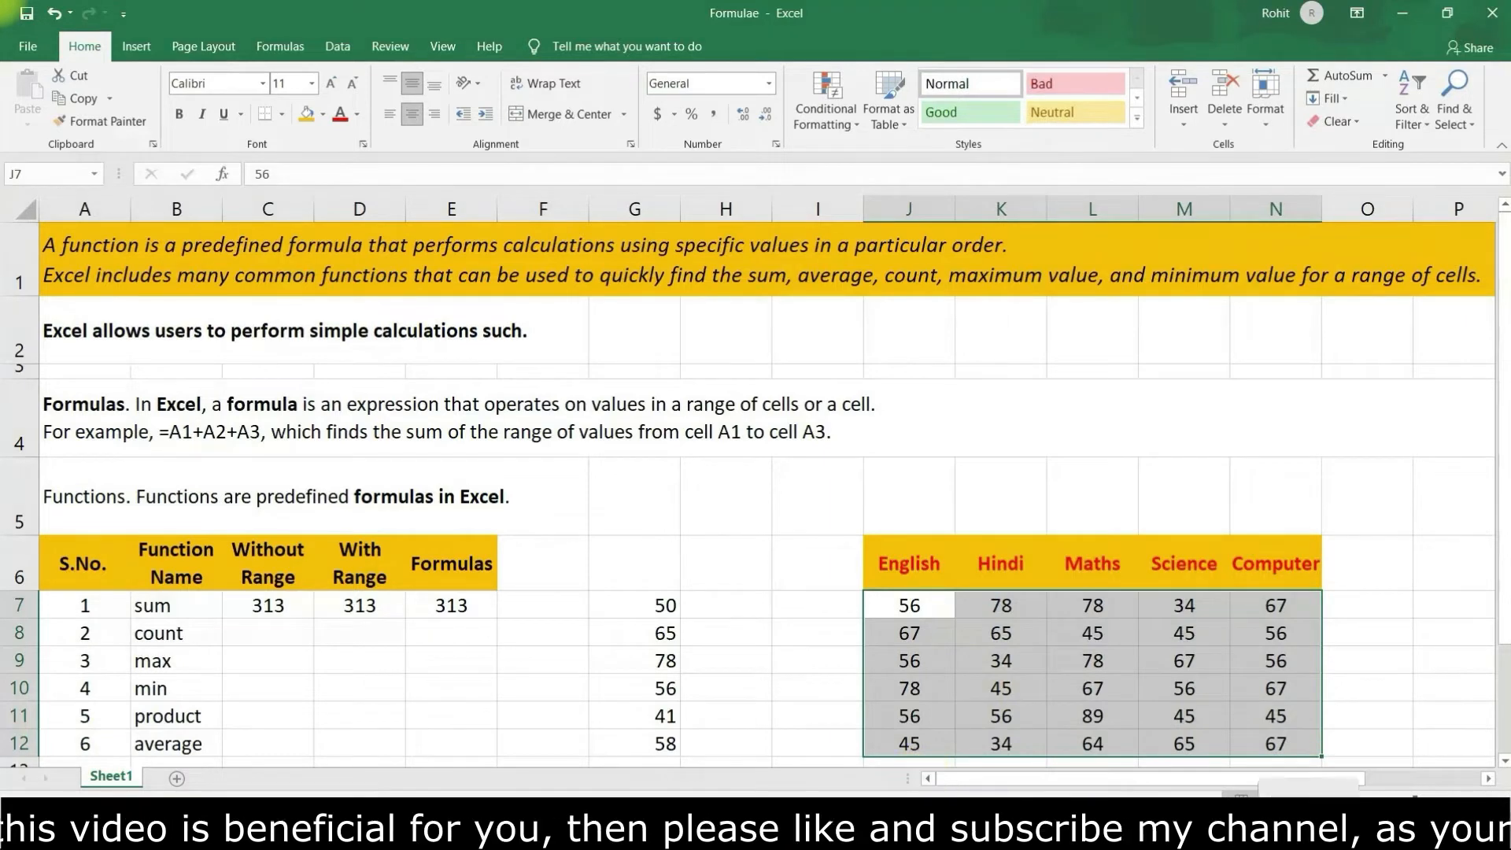
mouse_move(949, 834)
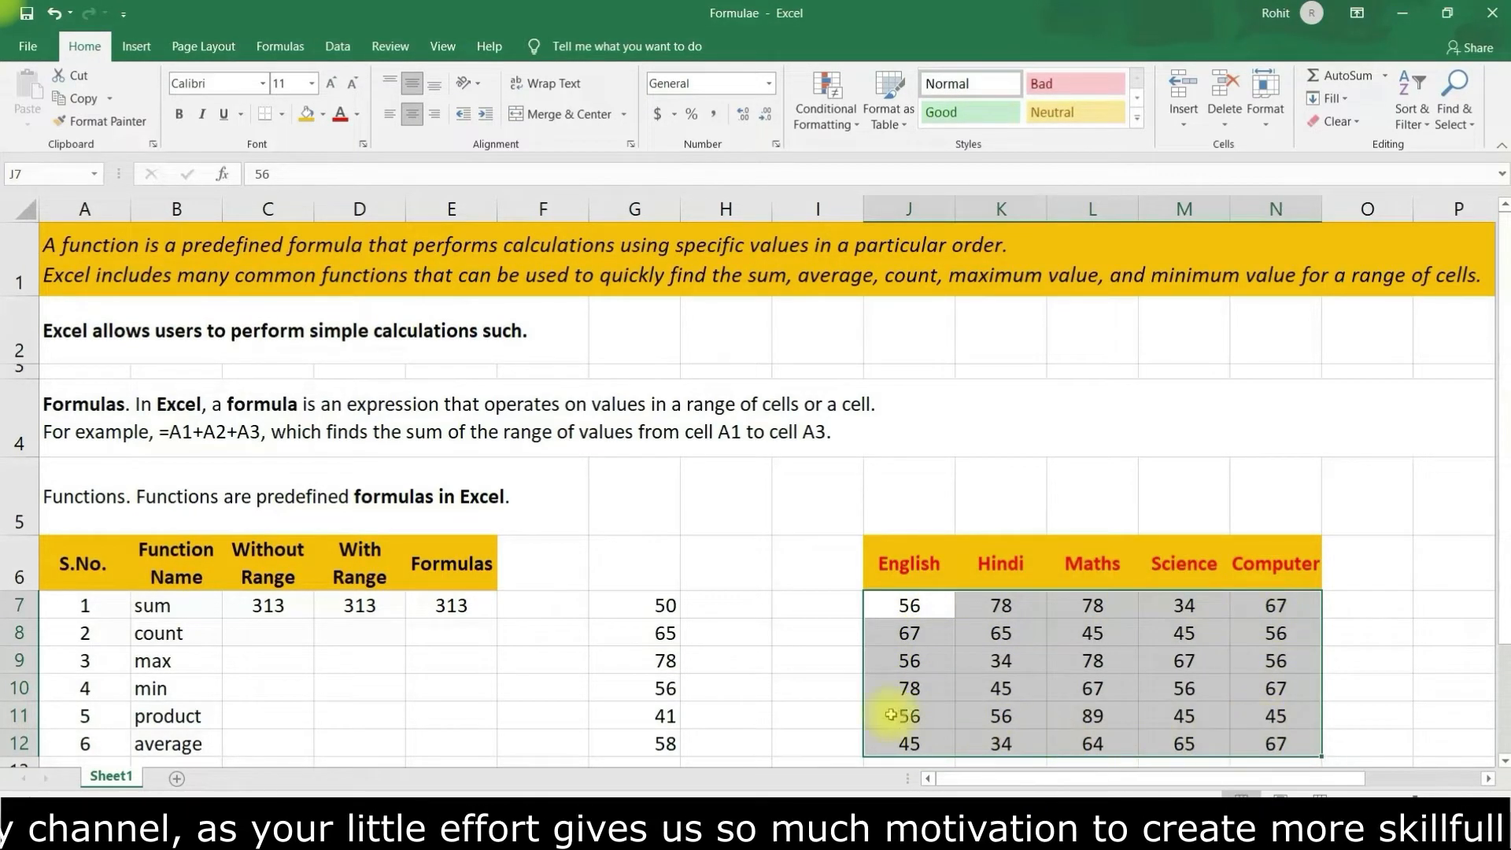
click(299, 642)
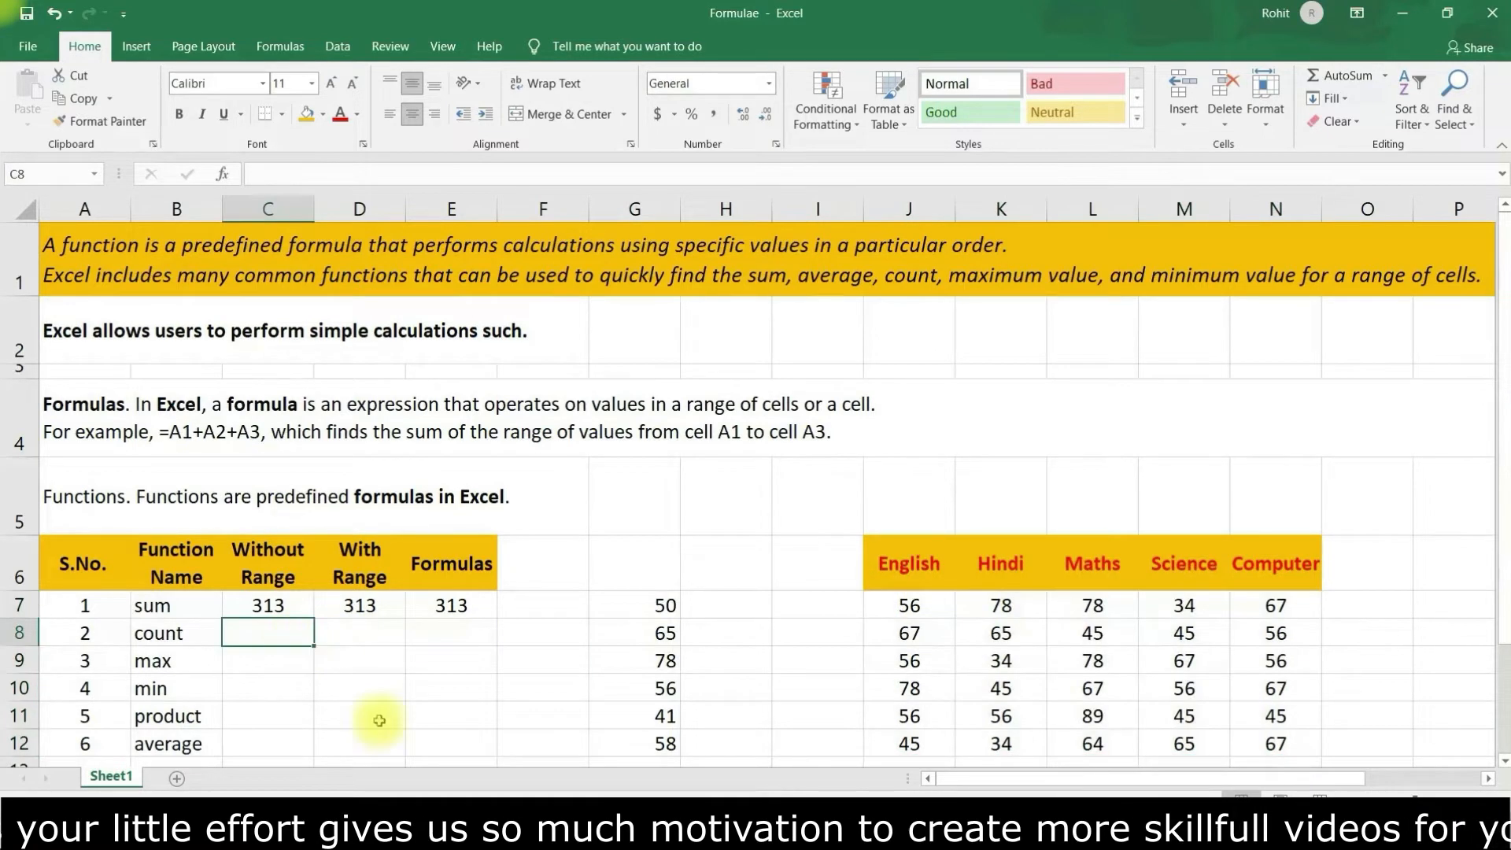
click(344, 626)
text(=)
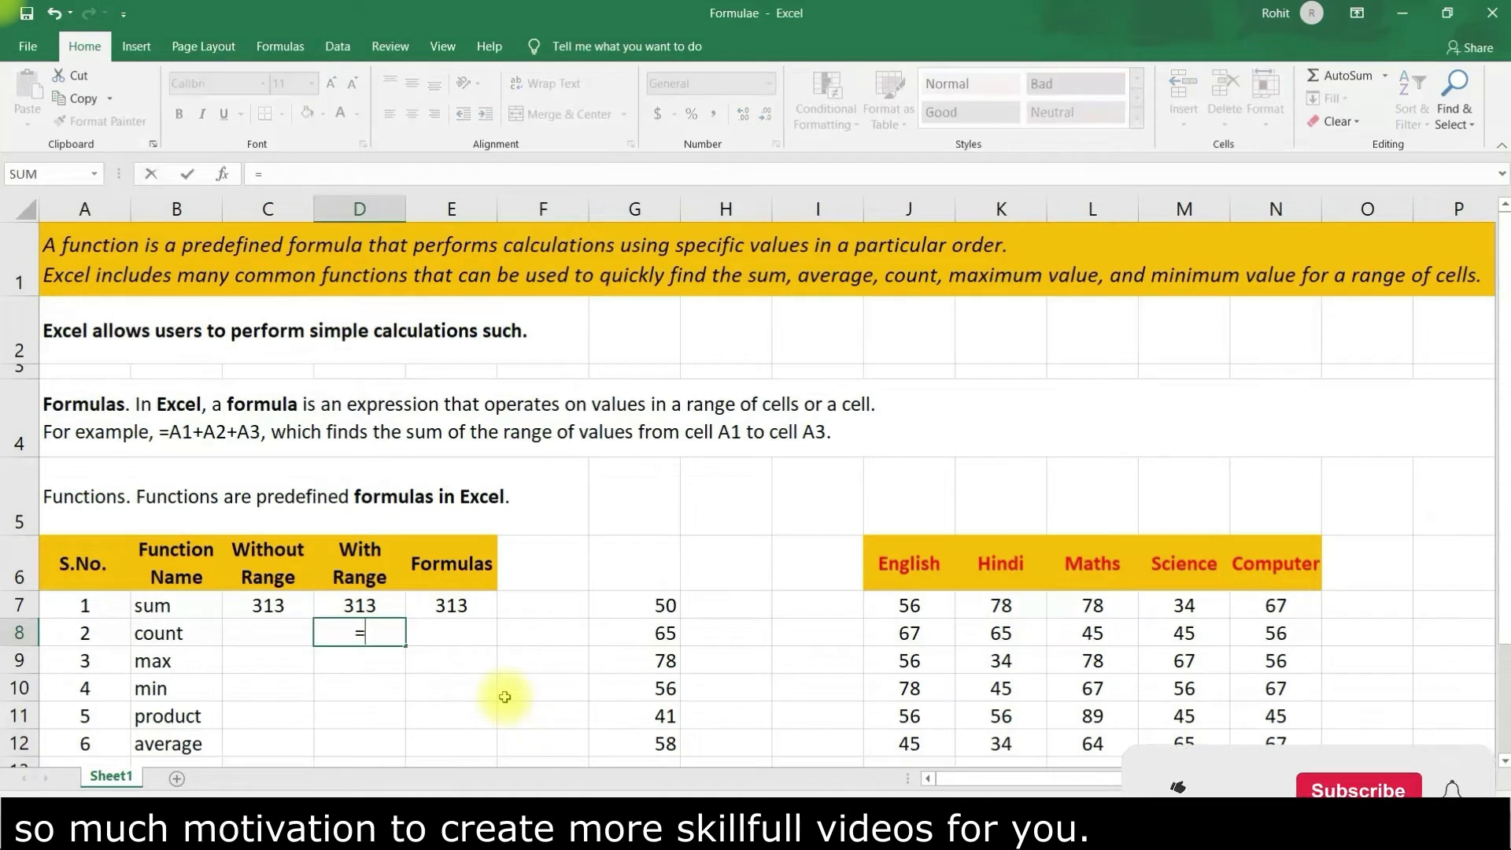
text(coun)
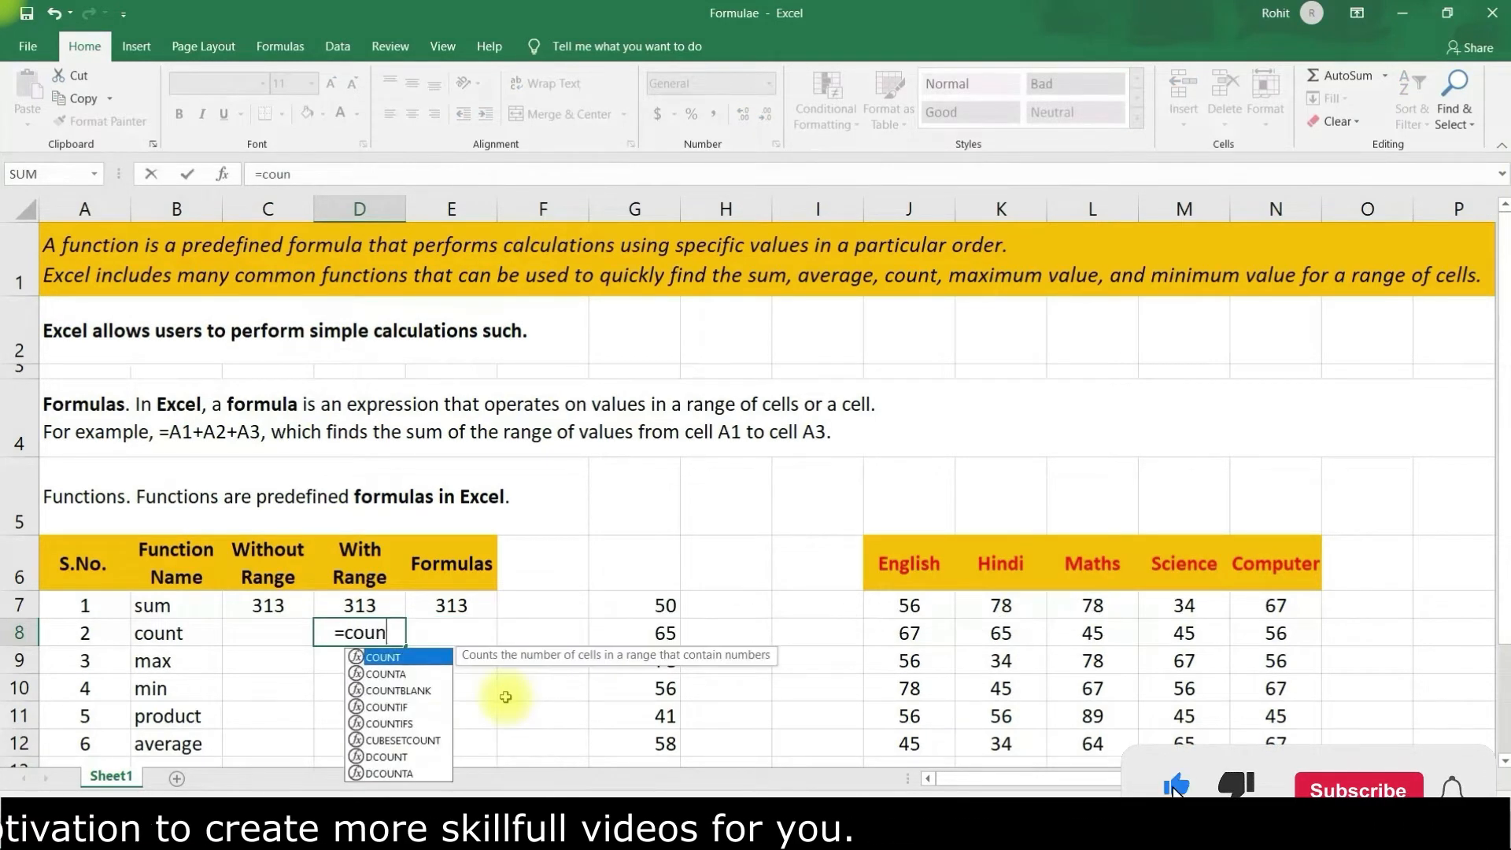
text(t()
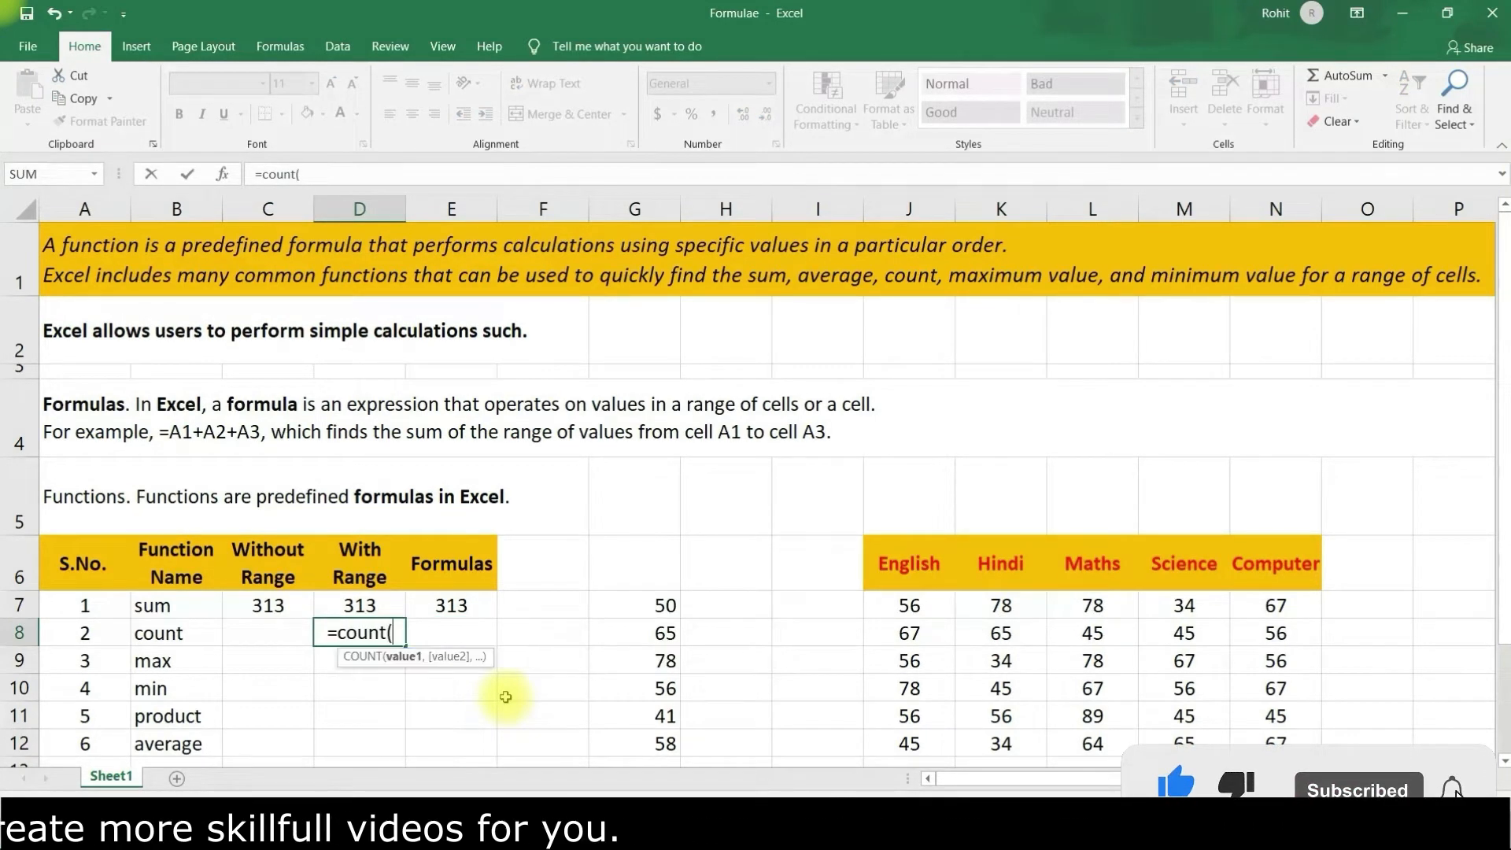
drag(911, 611, 1238, 740)
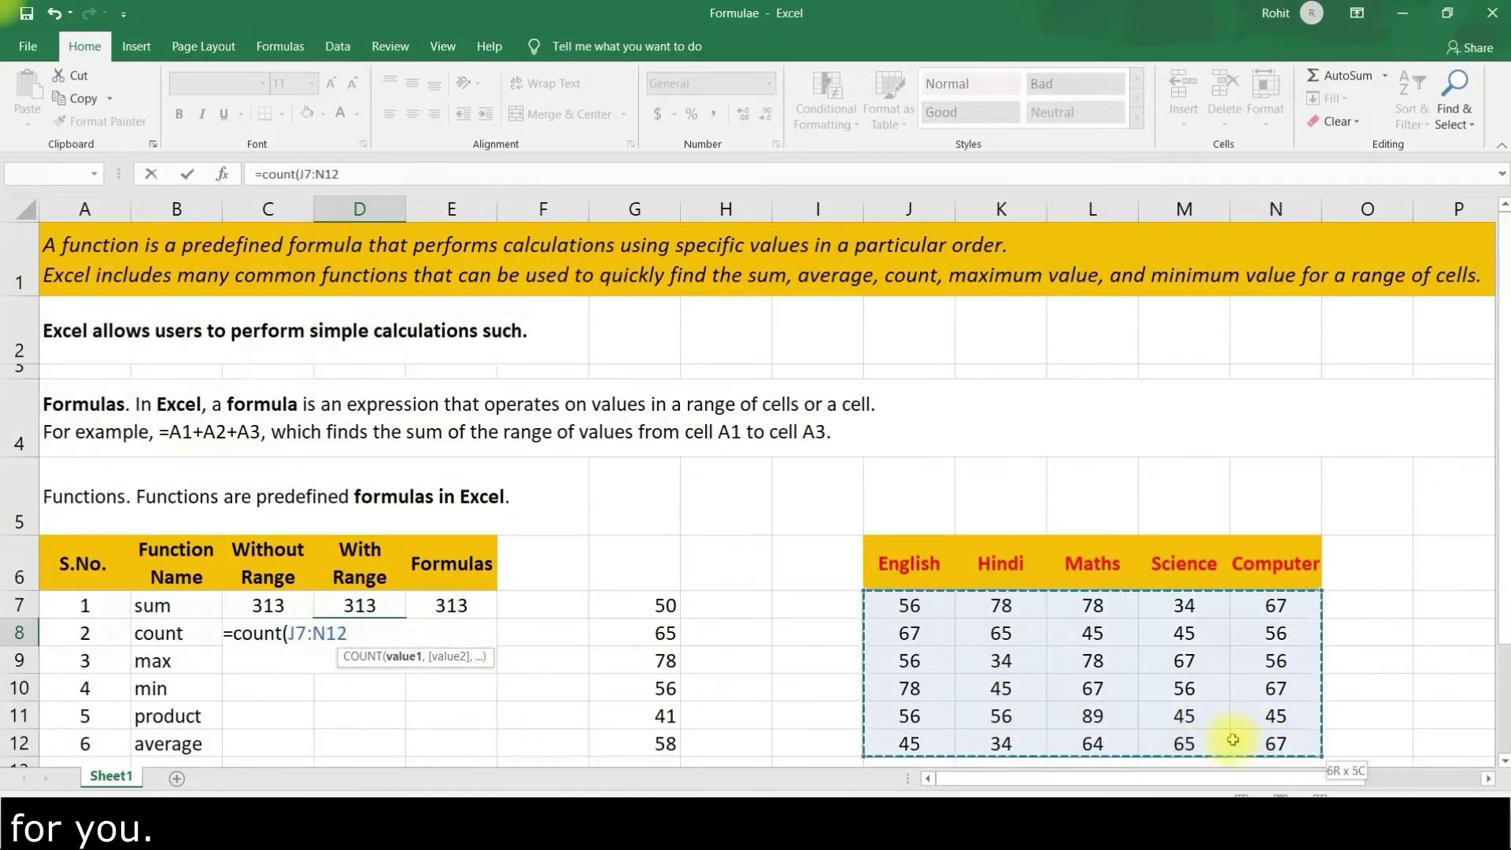
text())
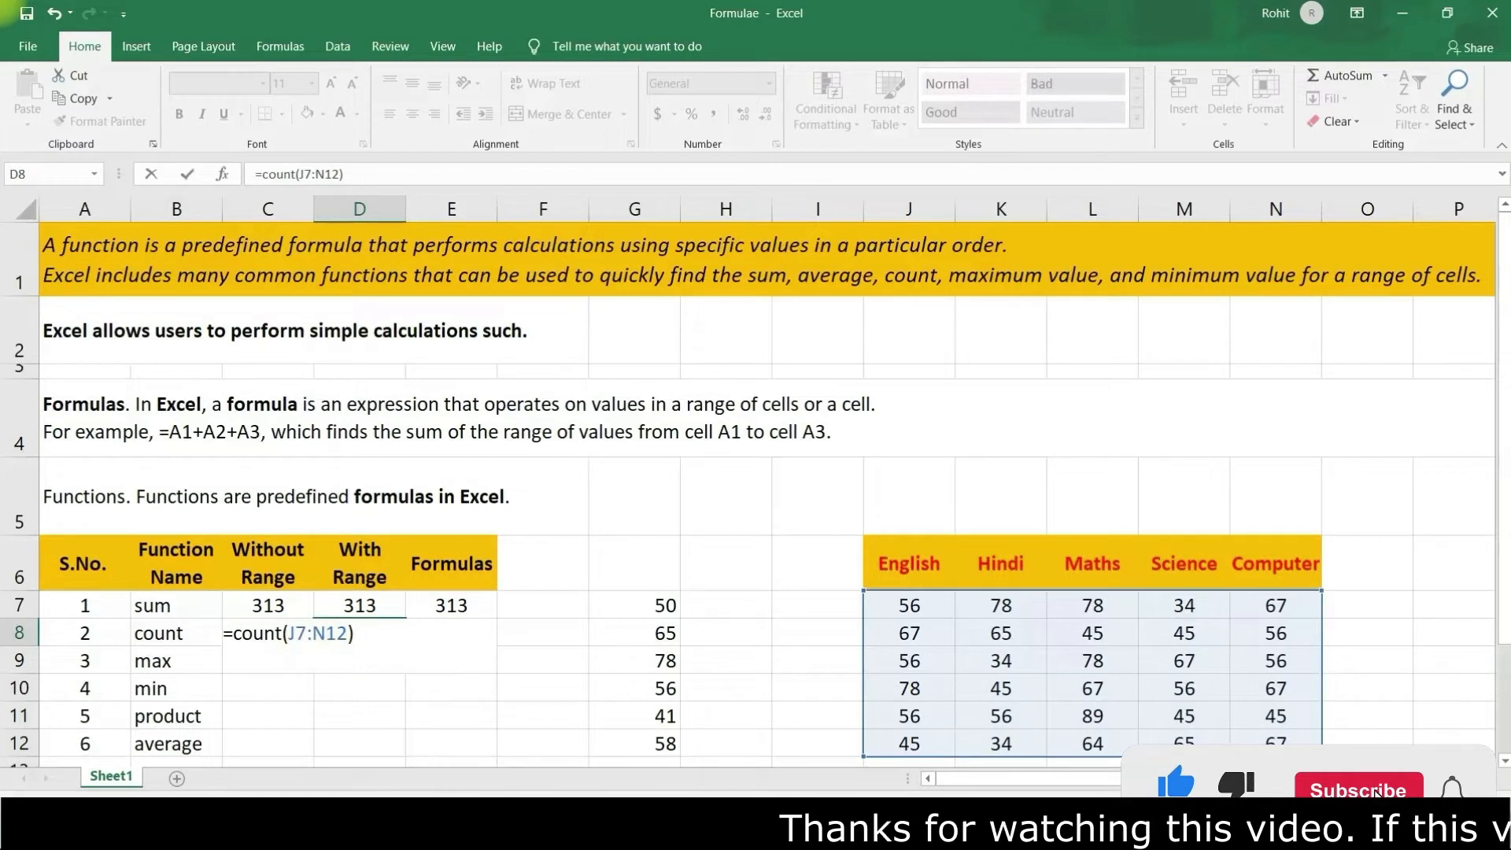
key(Return)
mouse_move(557, 834)
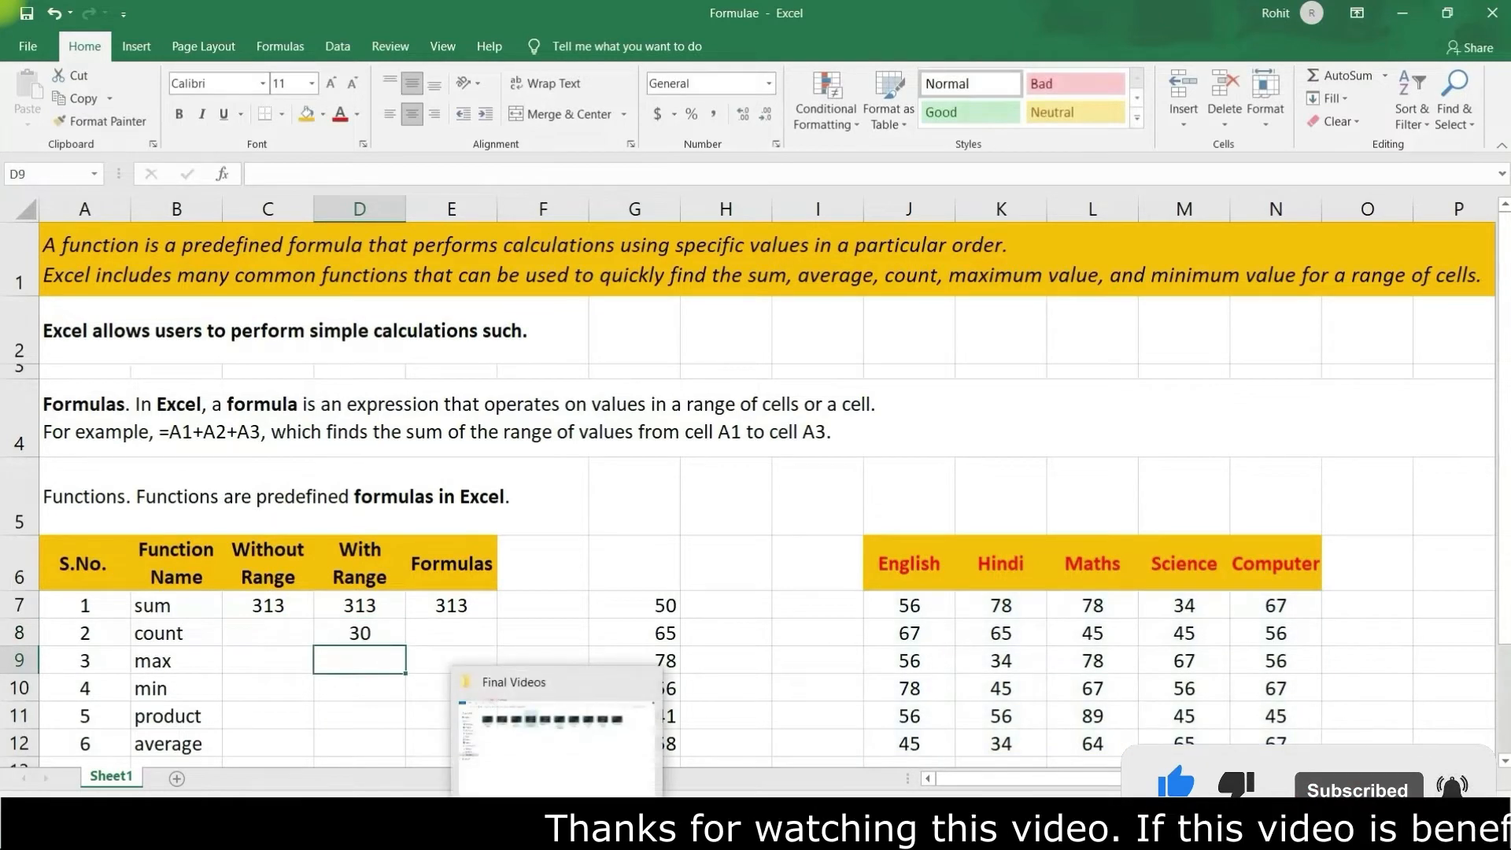
Step: Enter a COUNT formula in C8 that lists every marks cell from J7 to N12 as an individual comma-separated argument, row by row
click(271, 636)
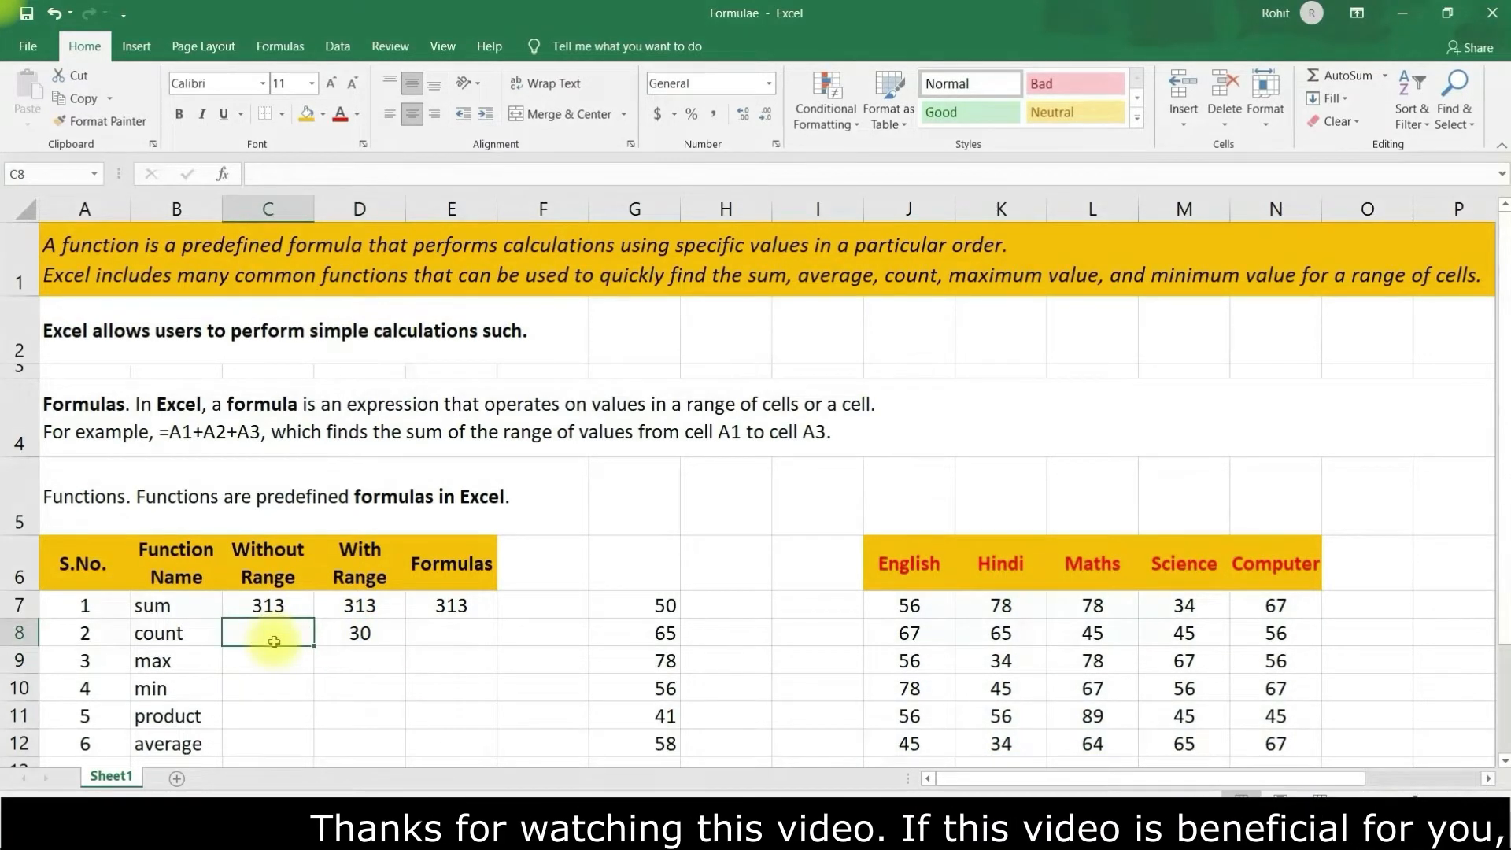
text(=cou)
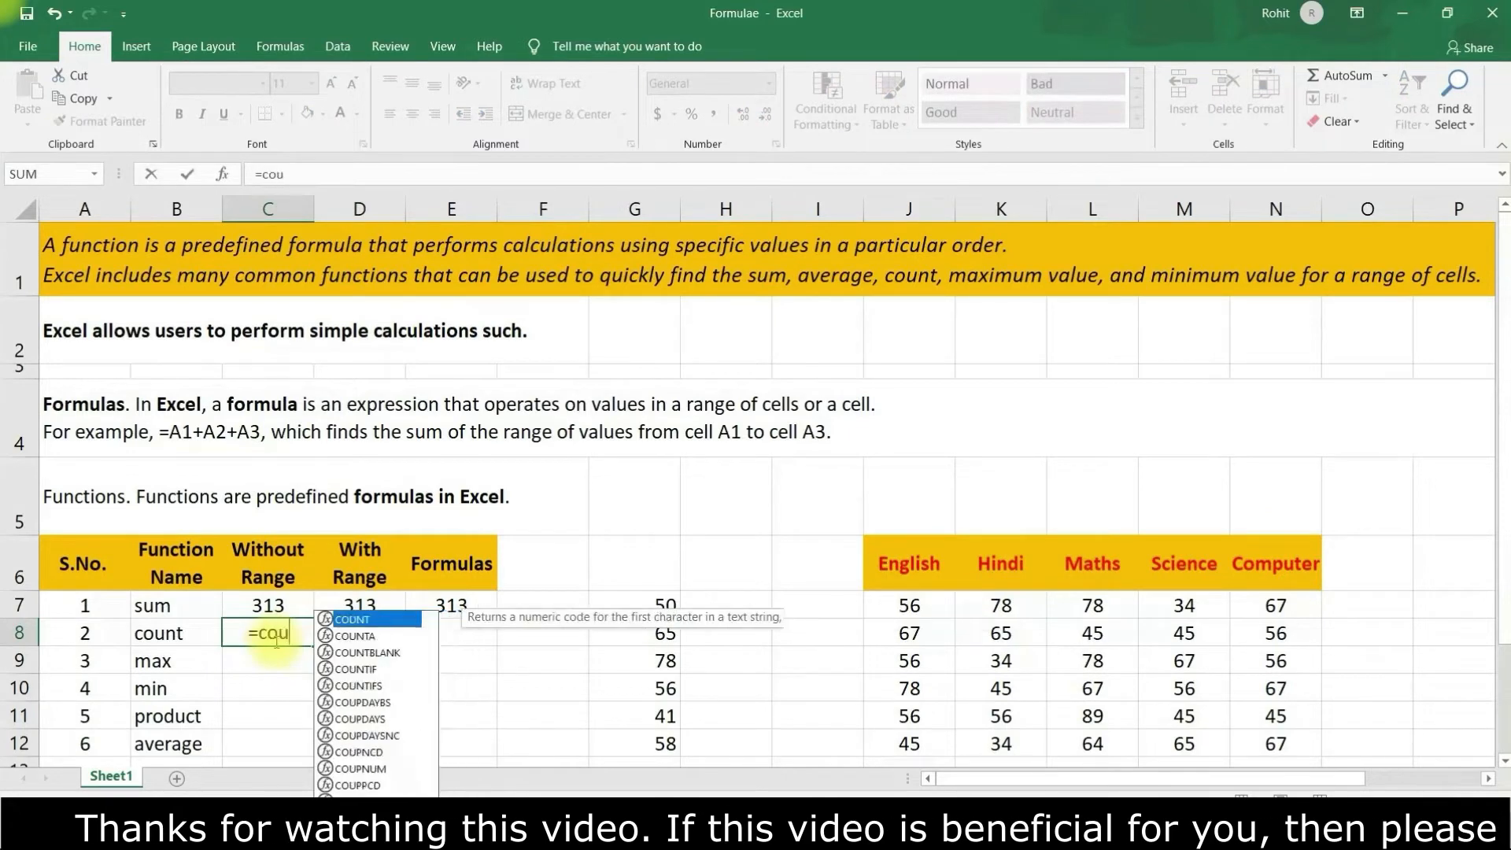
text(nt()
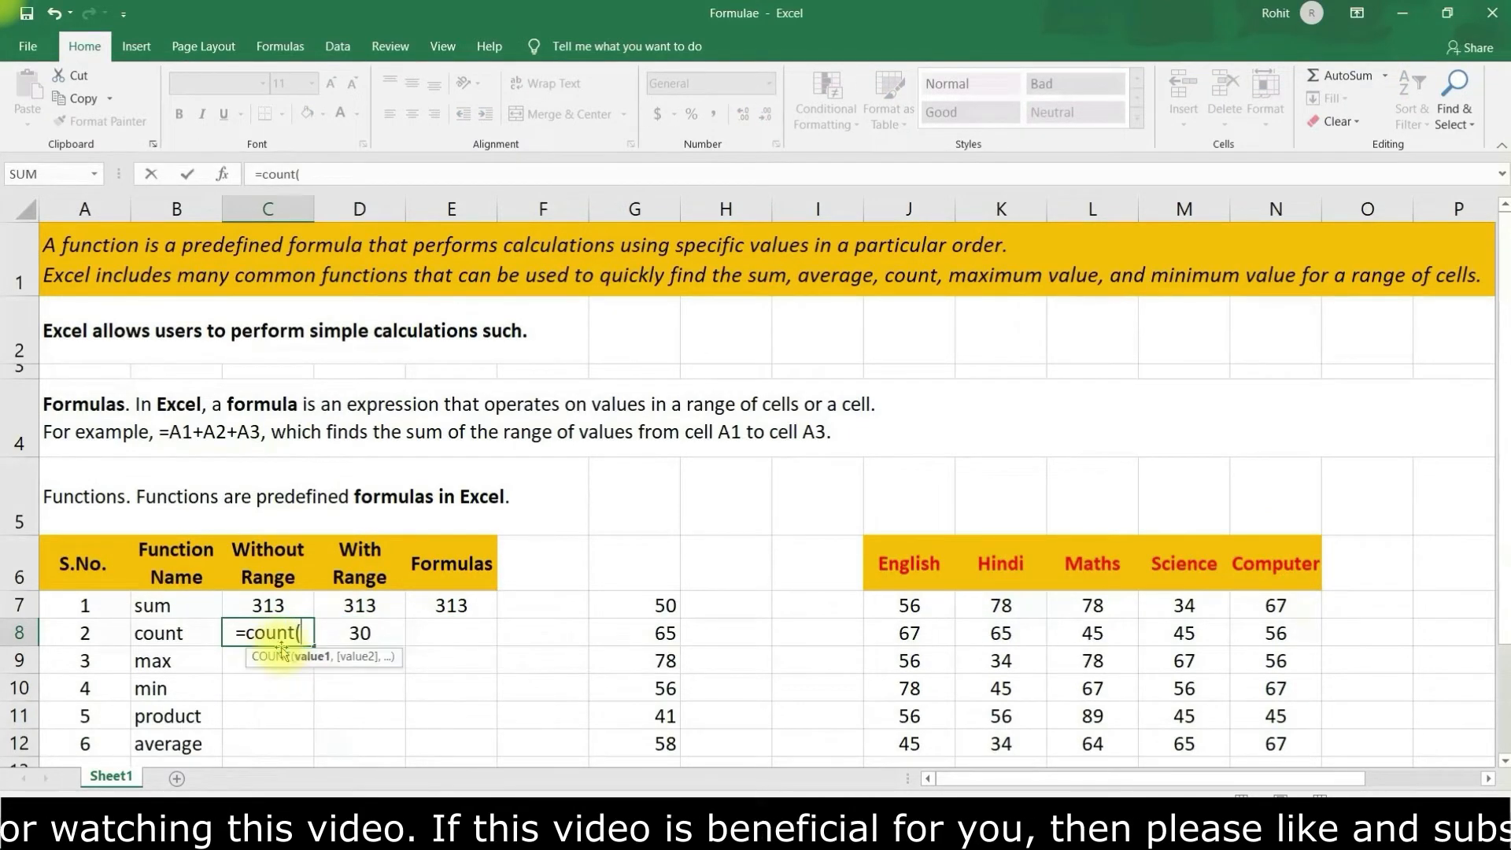
click(898, 607)
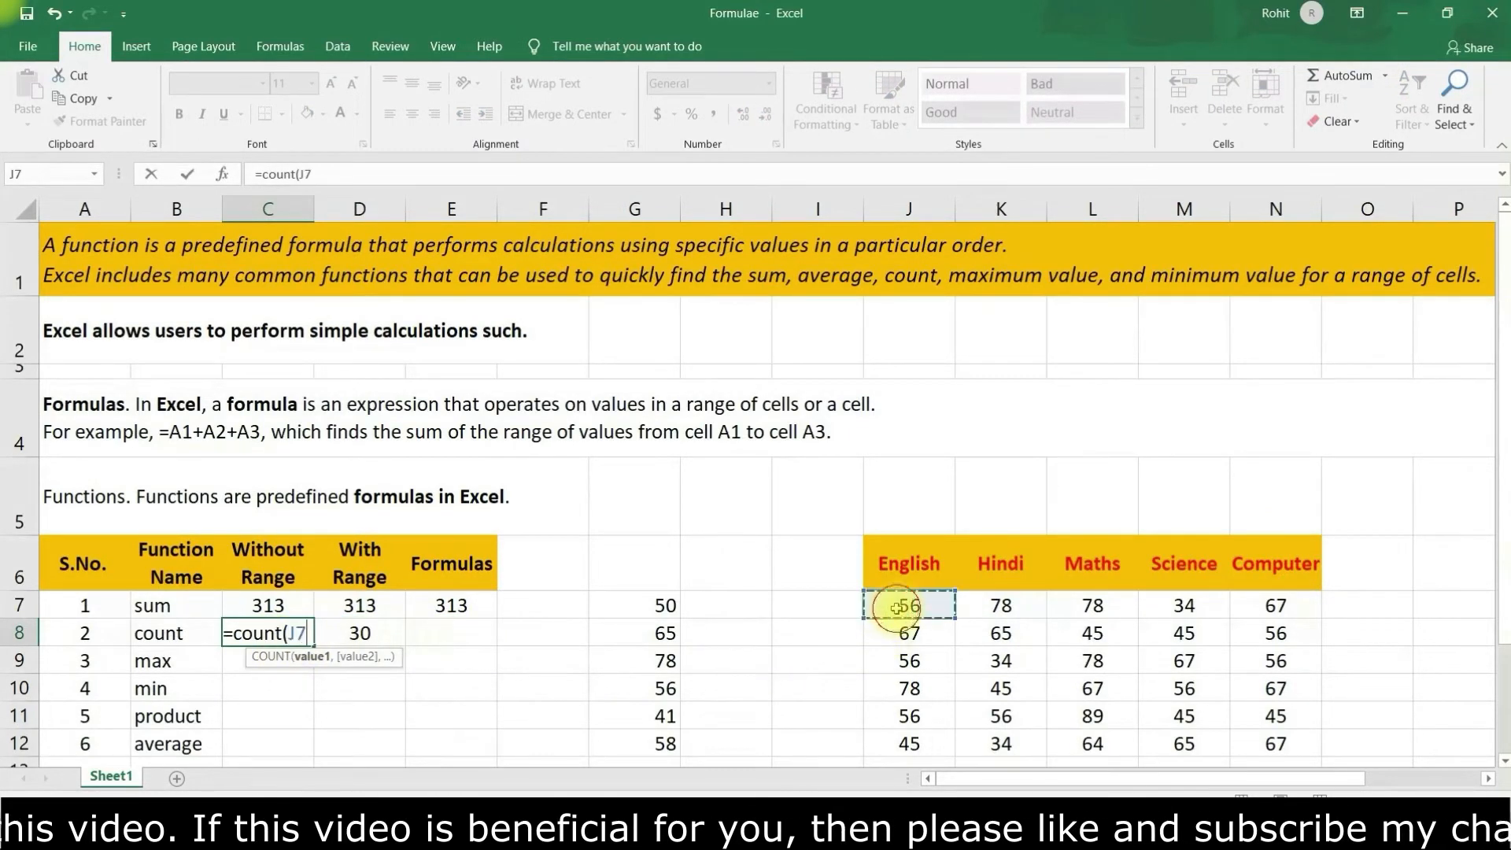
text(,)
click(1000, 605)
text(,)
click(1093, 606)
text(,)
click(1189, 604)
text(,)
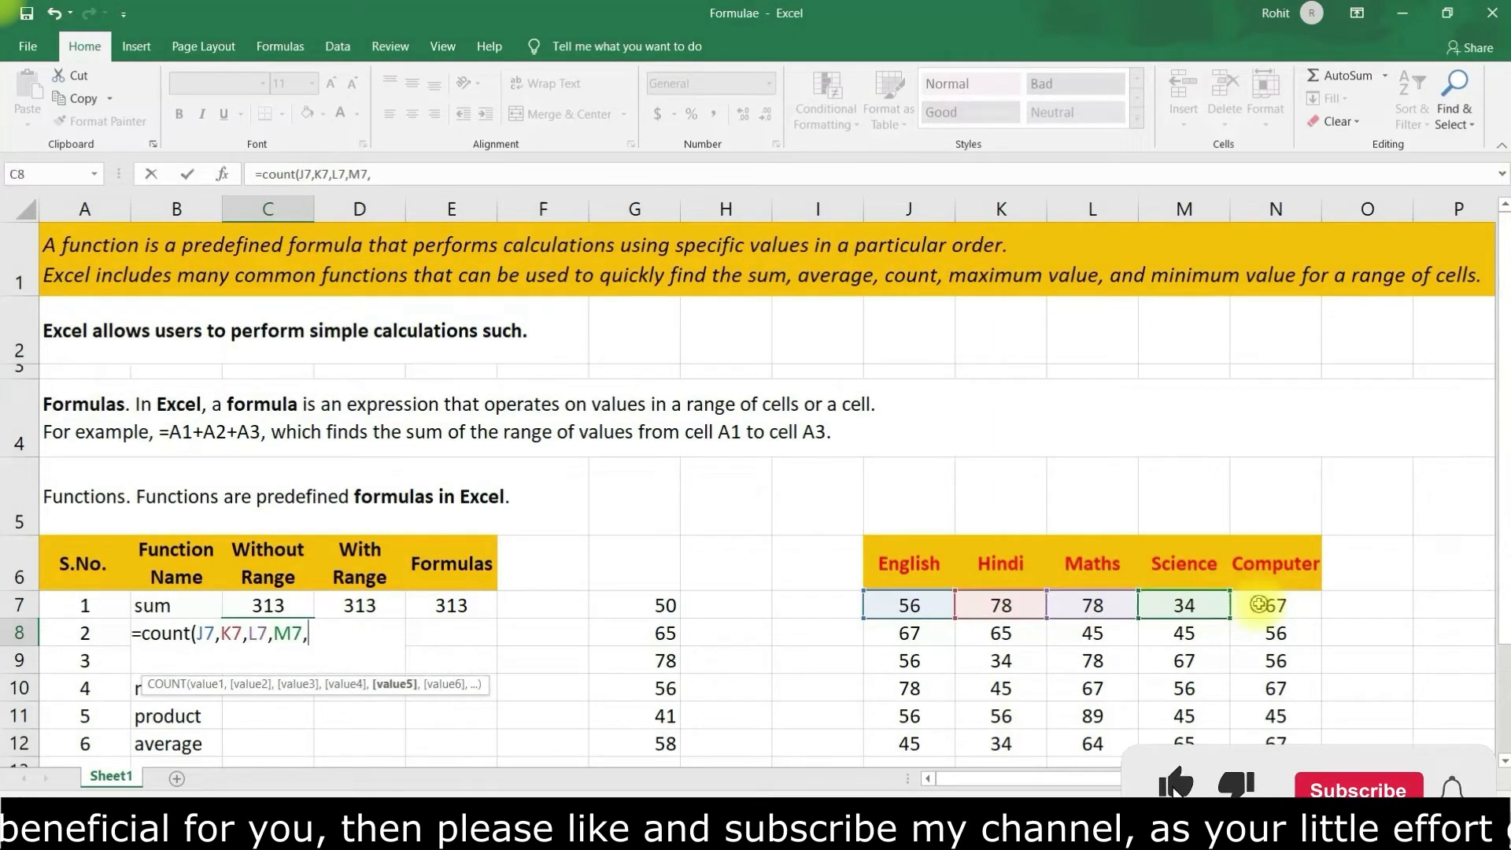
click(1264, 607)
text(,)
click(913, 631)
text(,)
click(996, 632)
text(,)
click(1092, 633)
text(,)
click(1180, 633)
text(,)
click(1259, 633)
text(,)
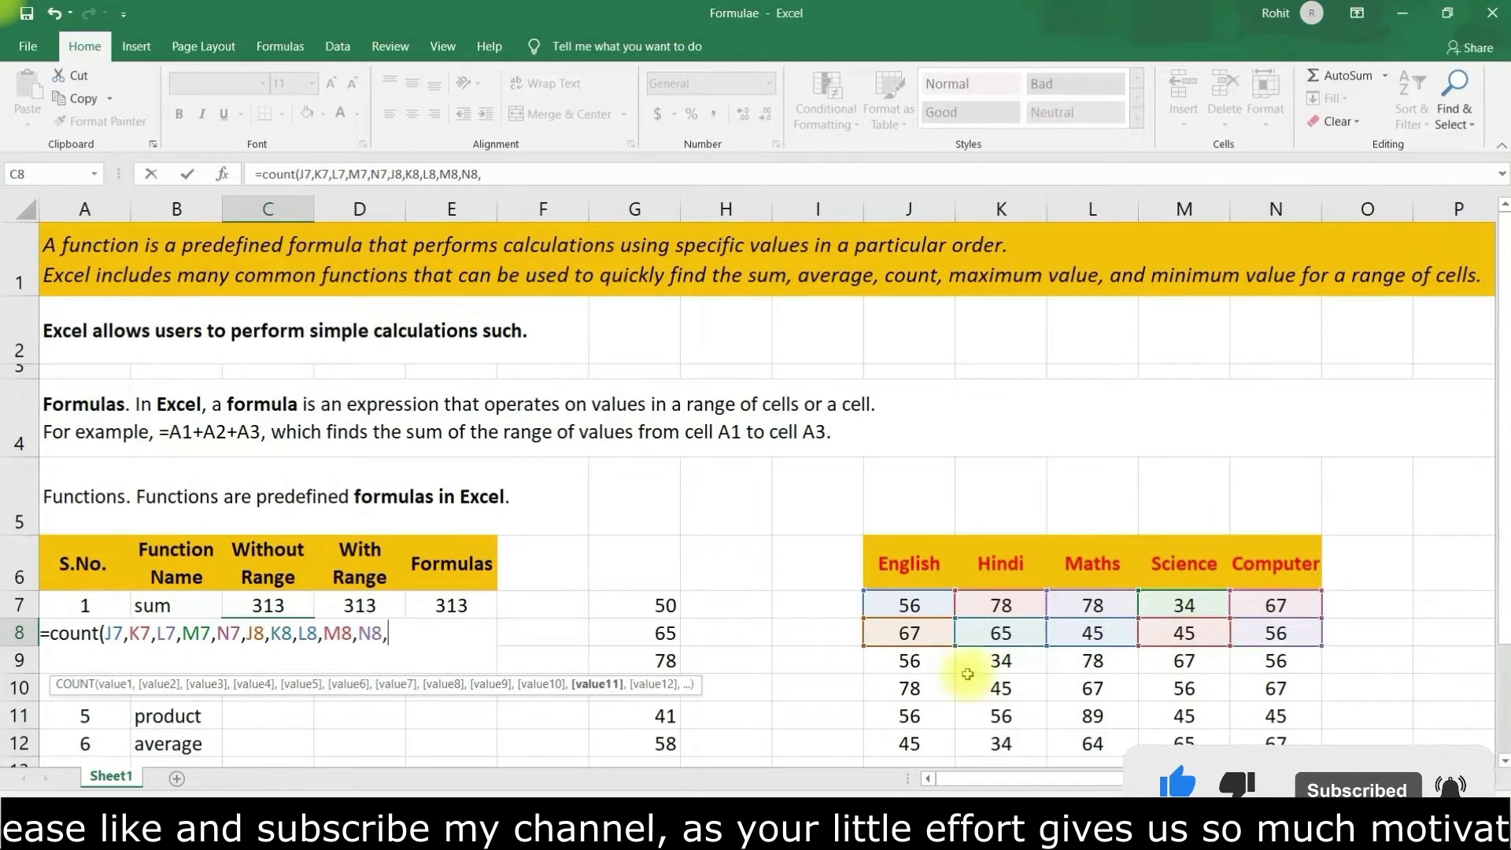
click(921, 661)
text(,)
click(1001, 660)
text(,)
click(1090, 660)
text(,)
click(1182, 661)
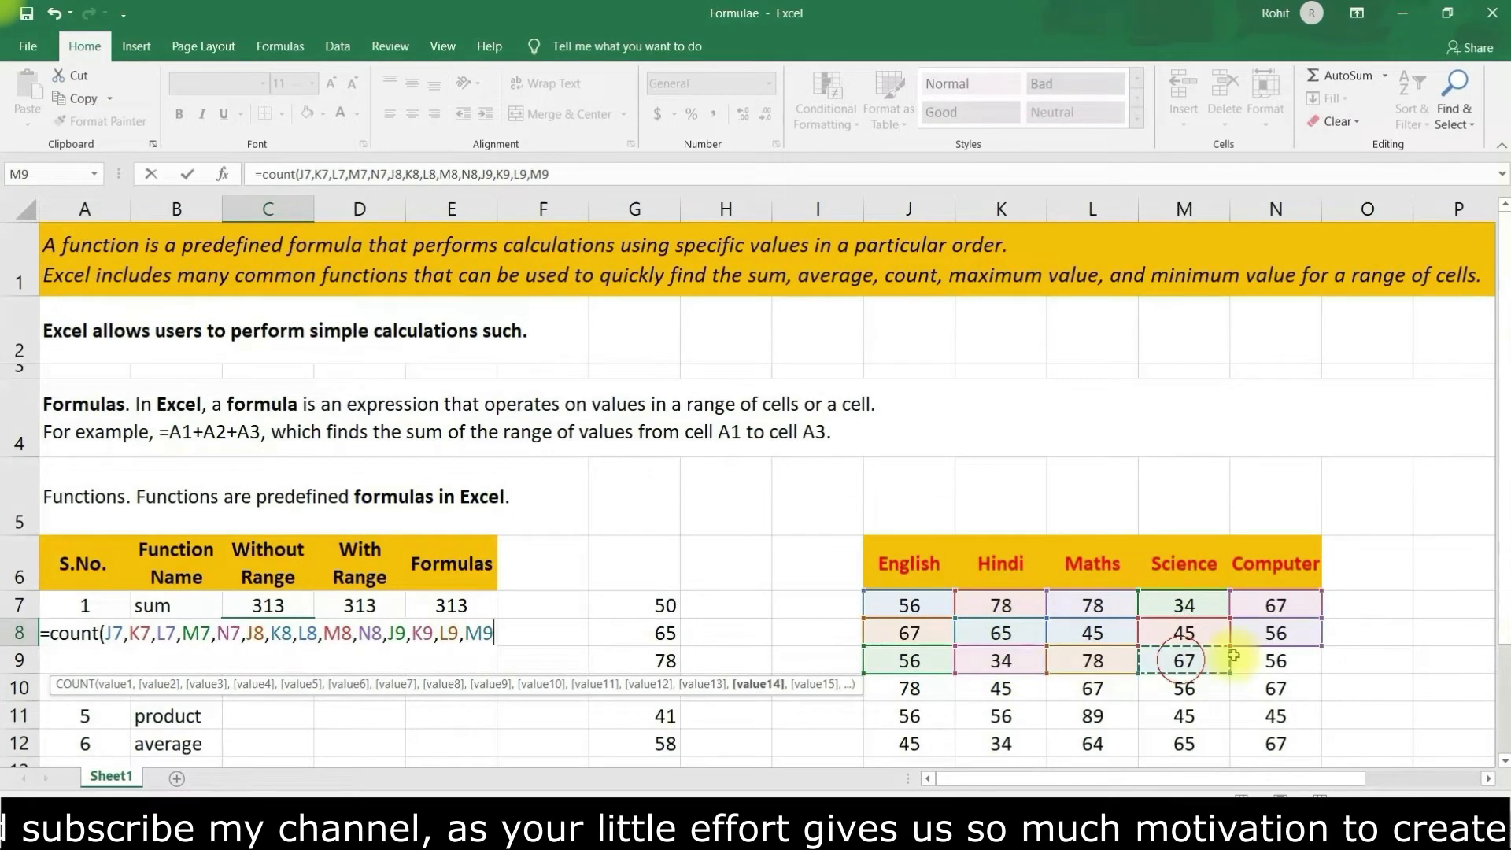
text(,)
click(1271, 661)
text(,)
click(911, 688)
text(,)
click(1000, 688)
text(,)
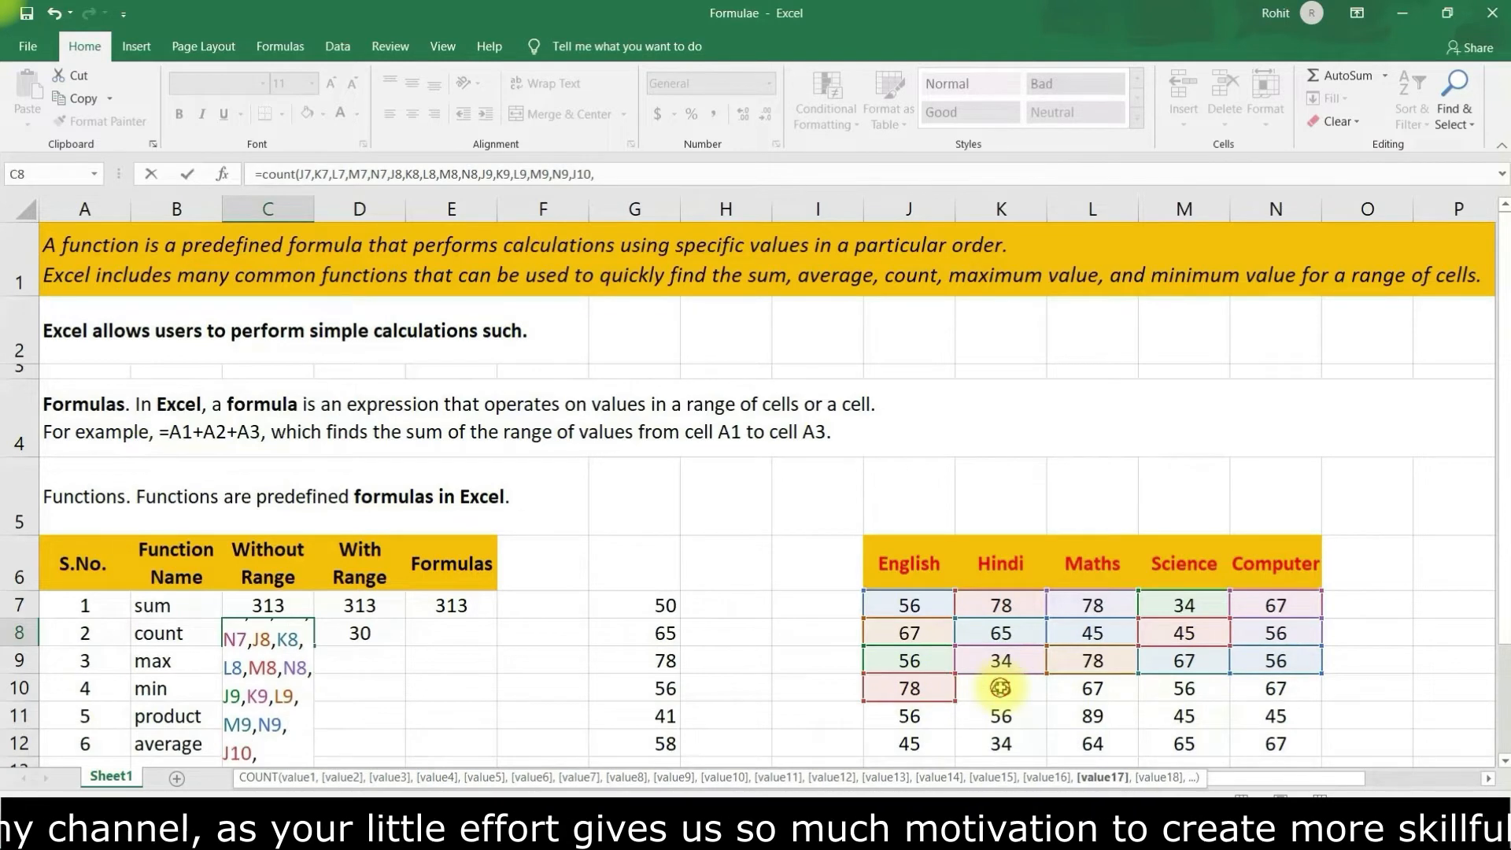
click(1092, 688)
text(,)
click(1173, 688)
text(,)
click(1267, 688)
text(,)
click(923, 718)
text(,)
click(1002, 716)
text(,)
click(1093, 715)
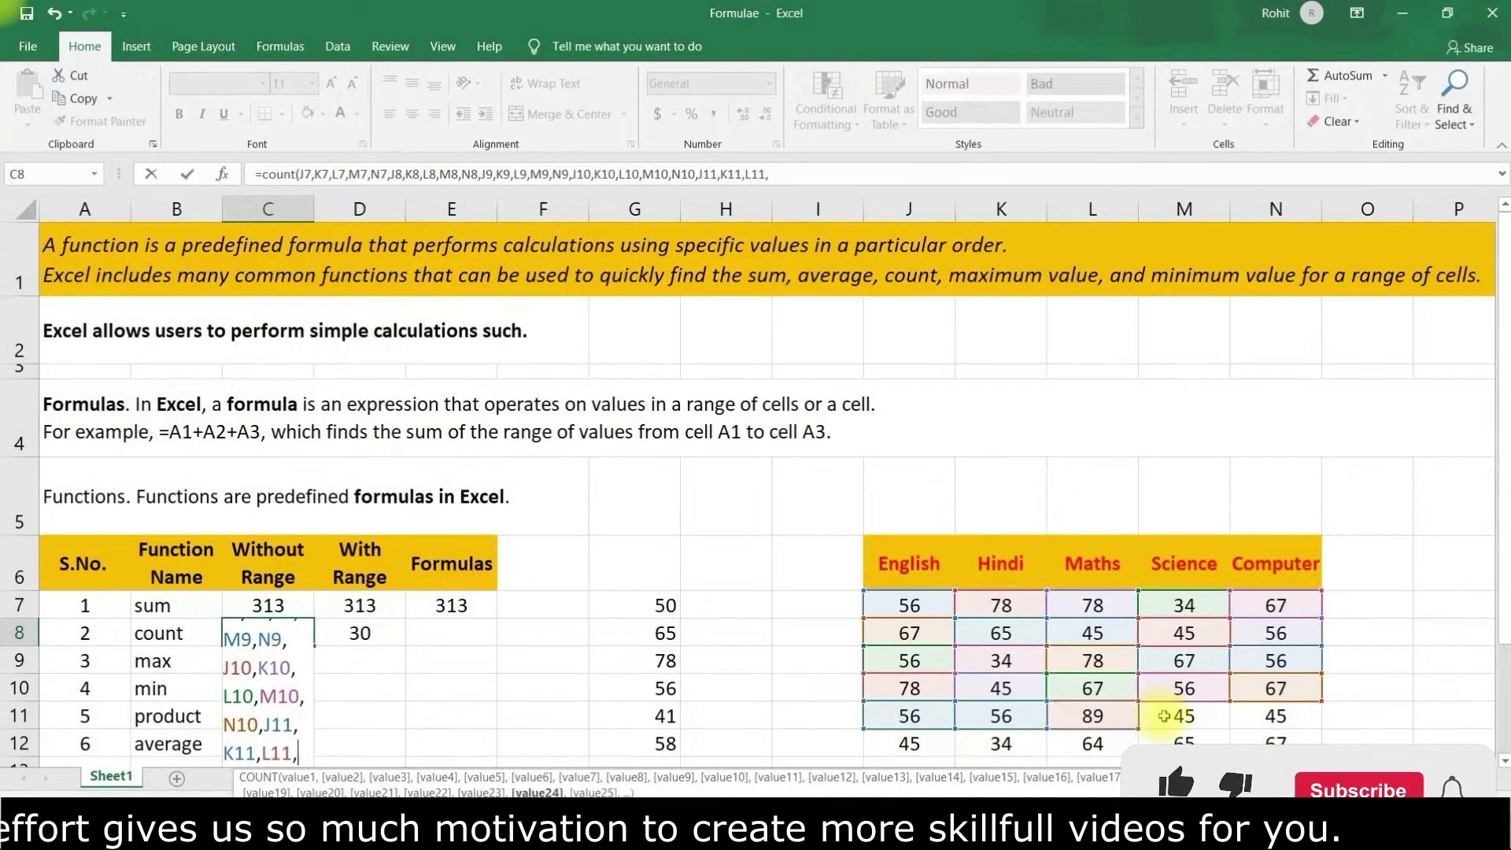
text(,)
click(1183, 716)
text(,)
click(1252, 715)
text(,)
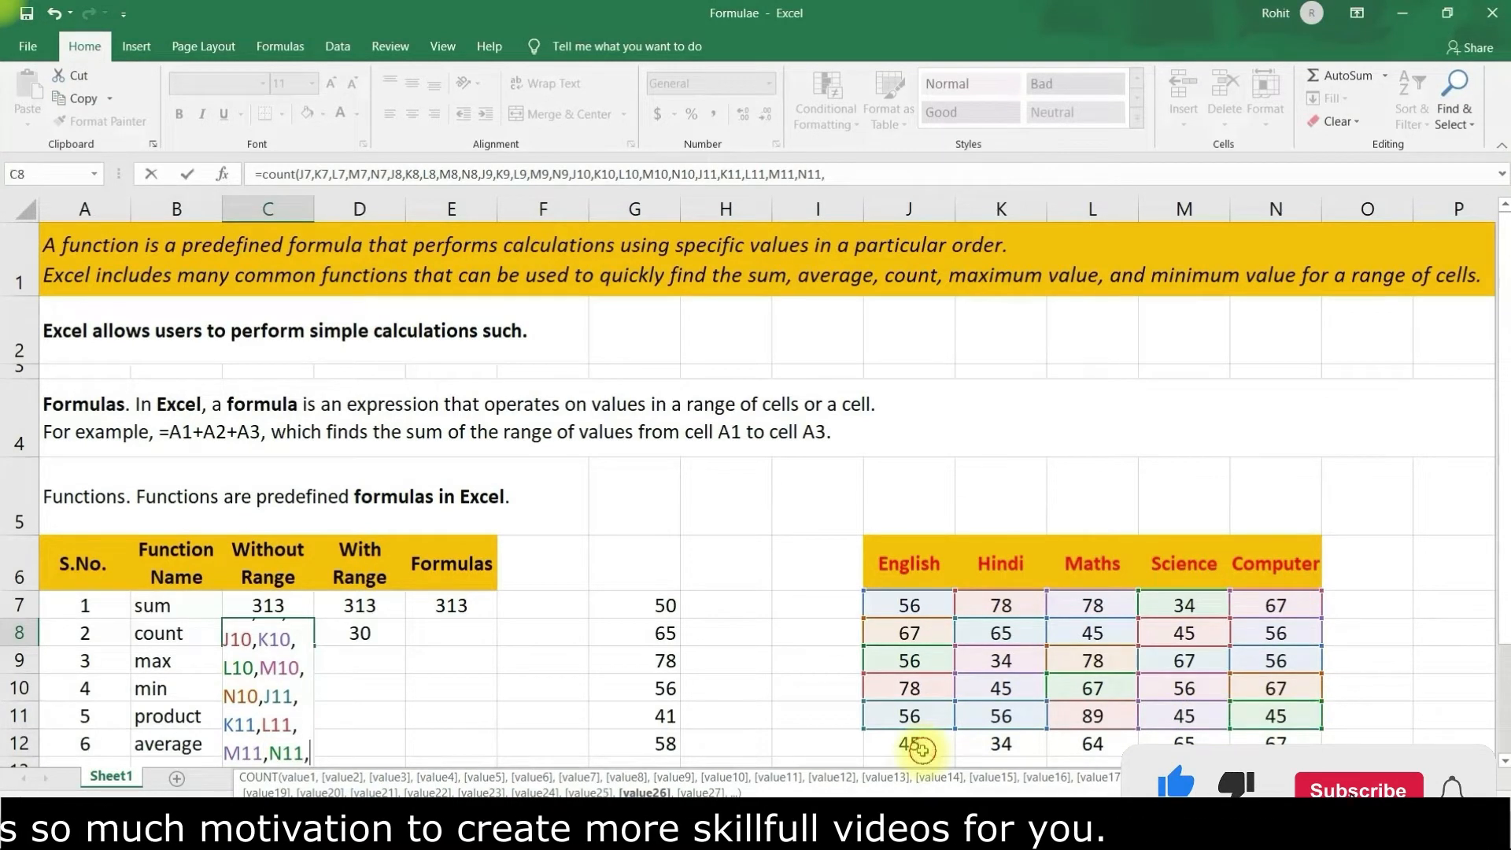
click(911, 743)
text(,)
click(1000, 743)
text(,)
click(1072, 734)
text(,)
click(1180, 740)
text(,)
click(1267, 740)
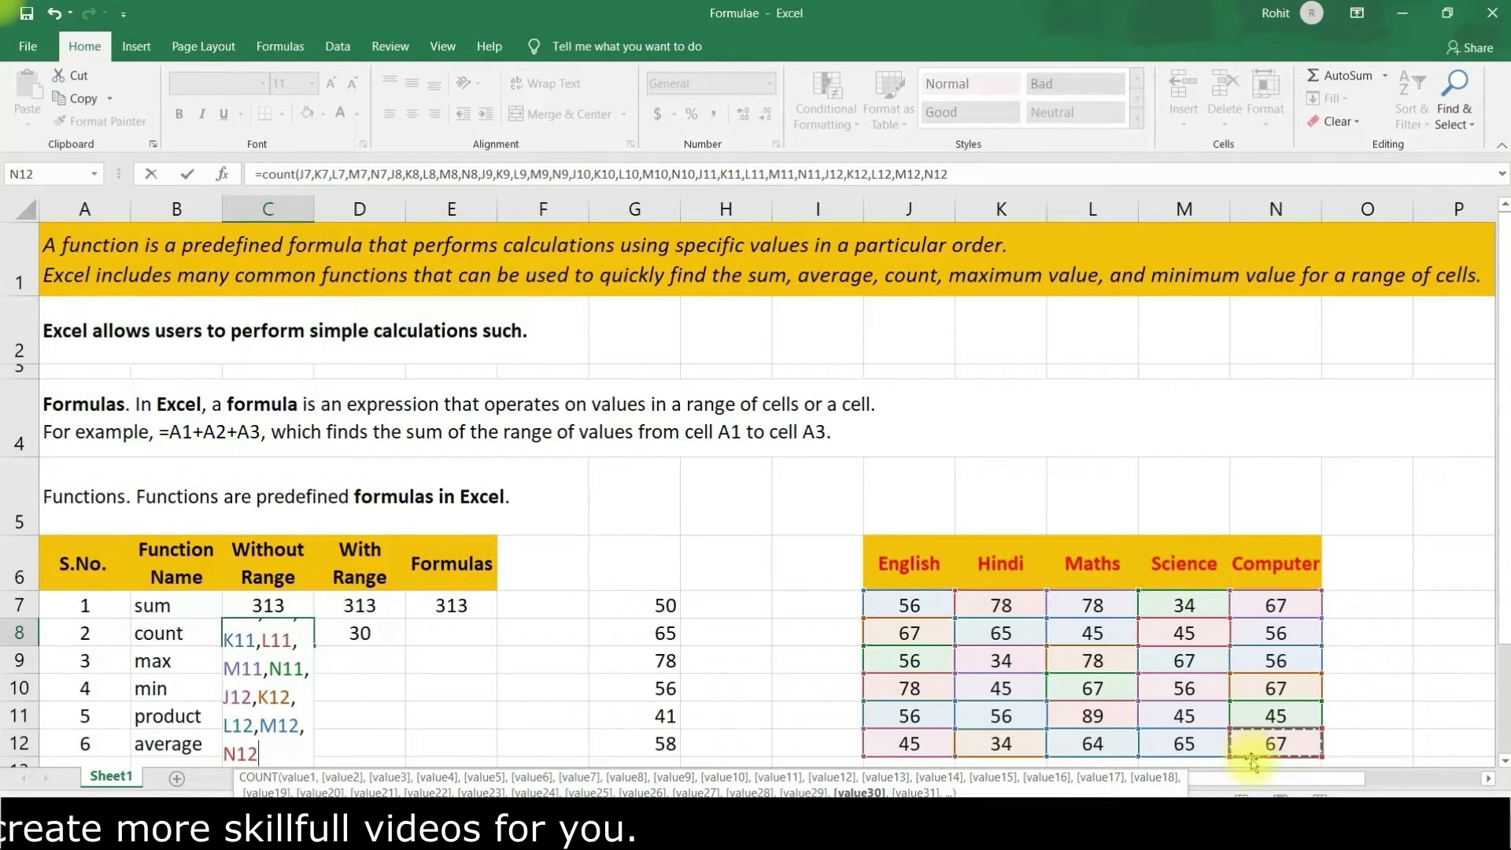
text())
key(Return)
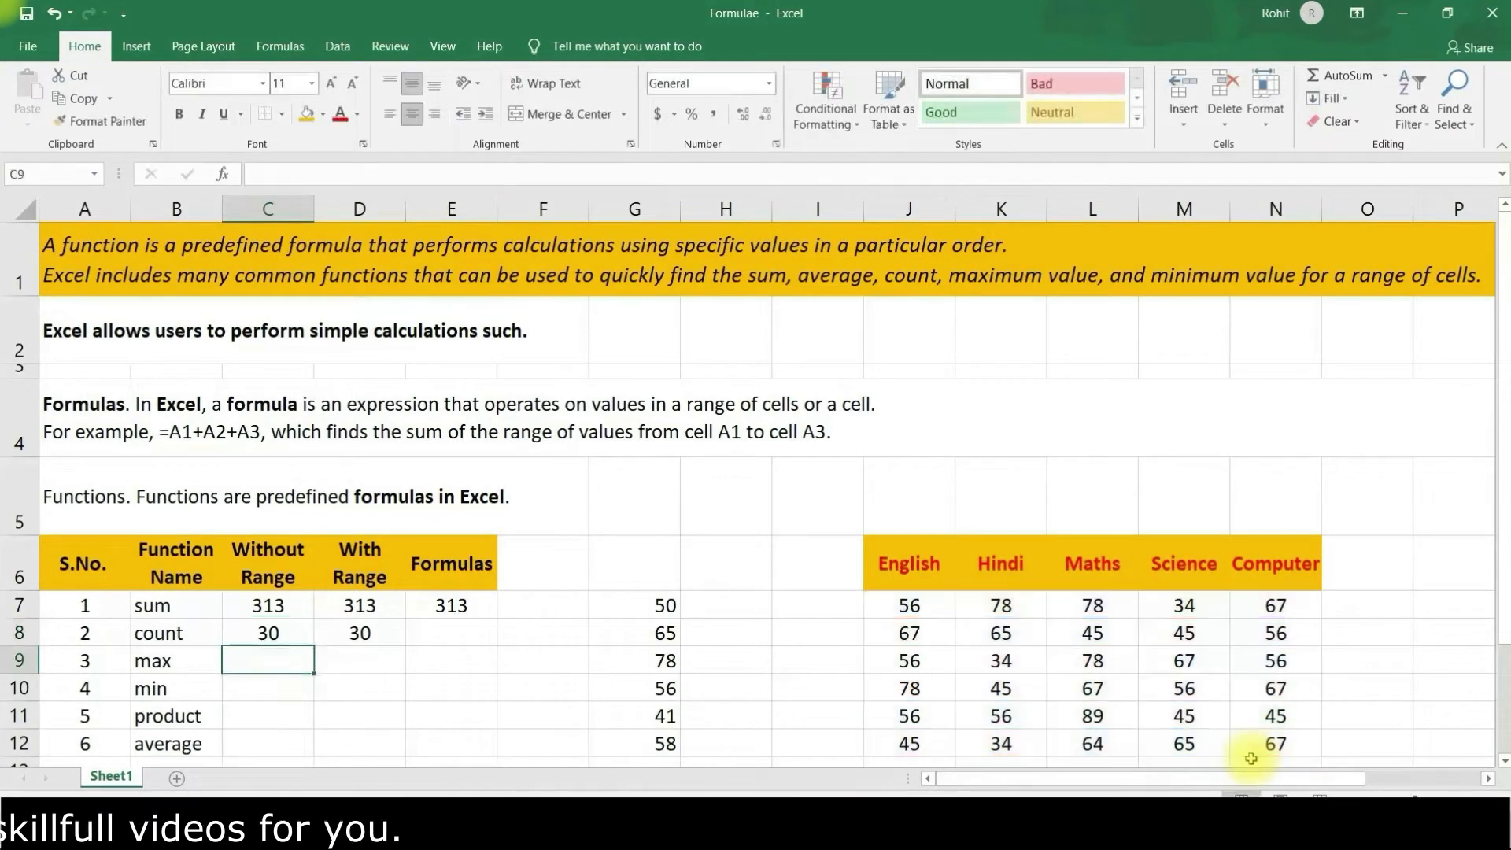
Step: Review the COUNT formula in C8, and enter X in E8 under Formulas for the count row
click(269, 628)
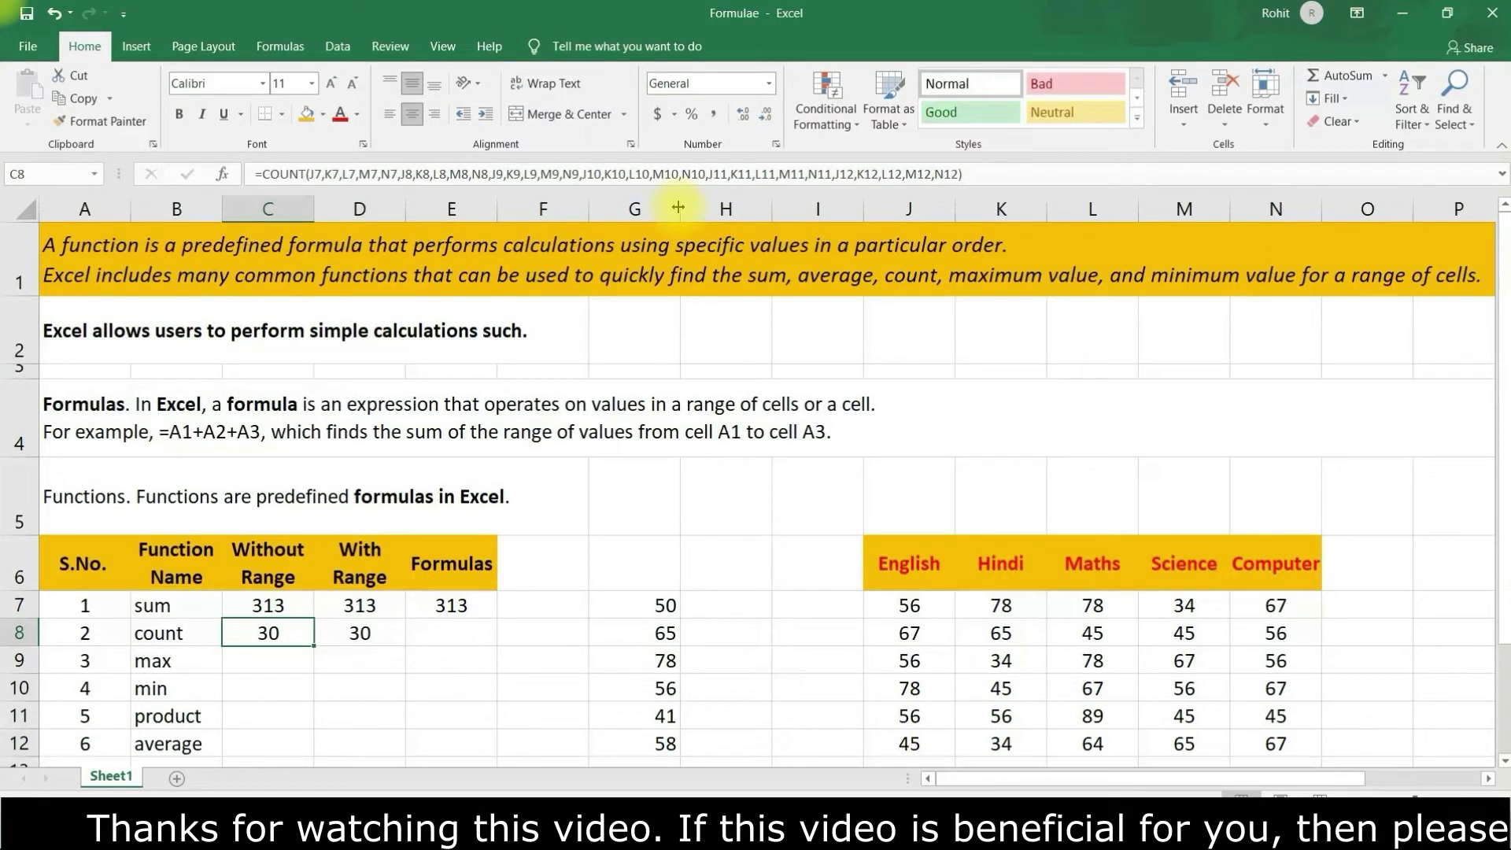
click(435, 634)
text(X)
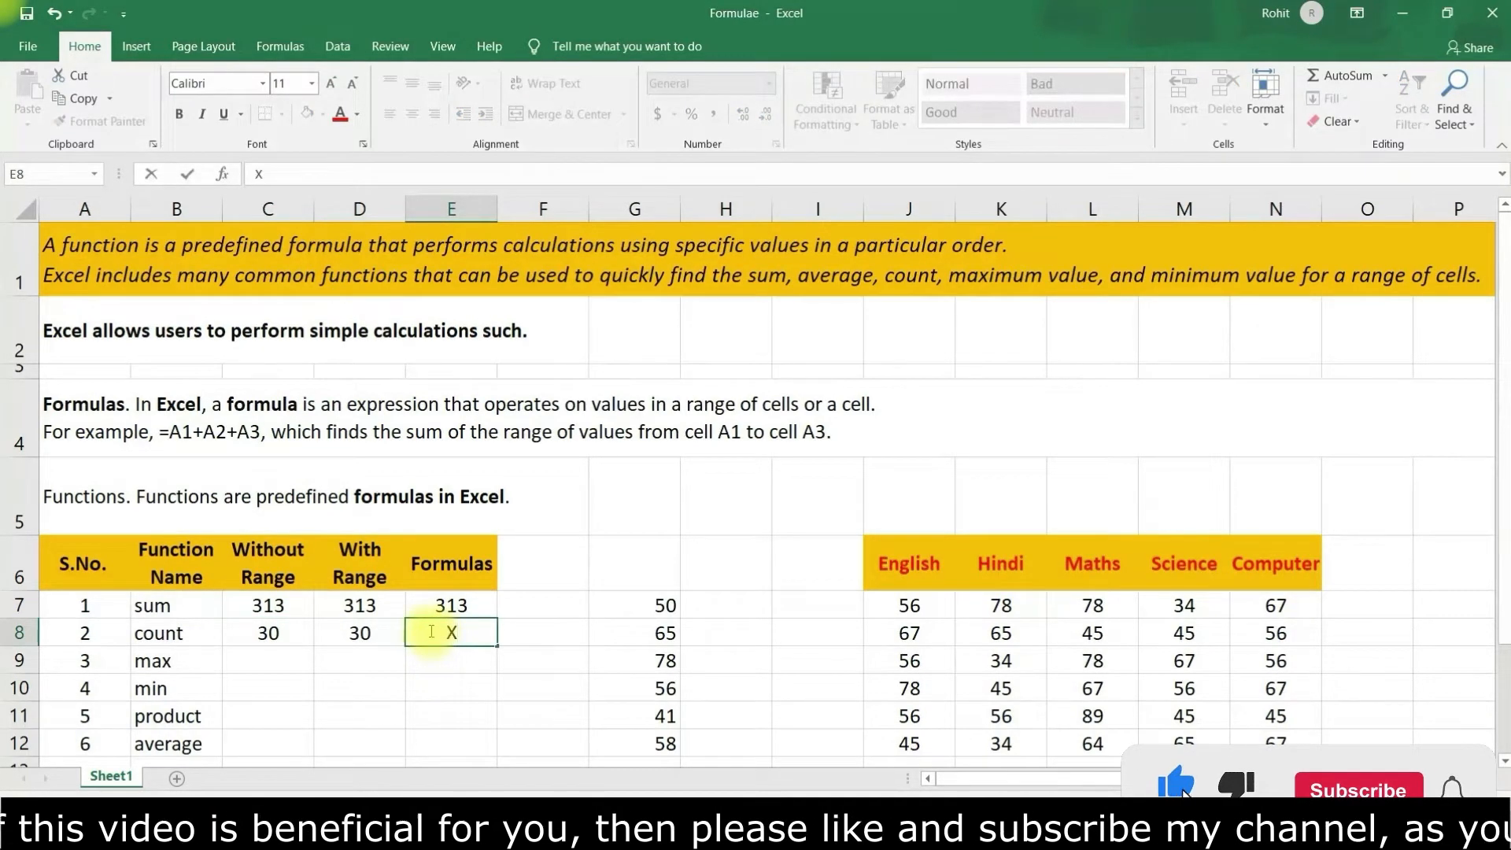
key(Return)
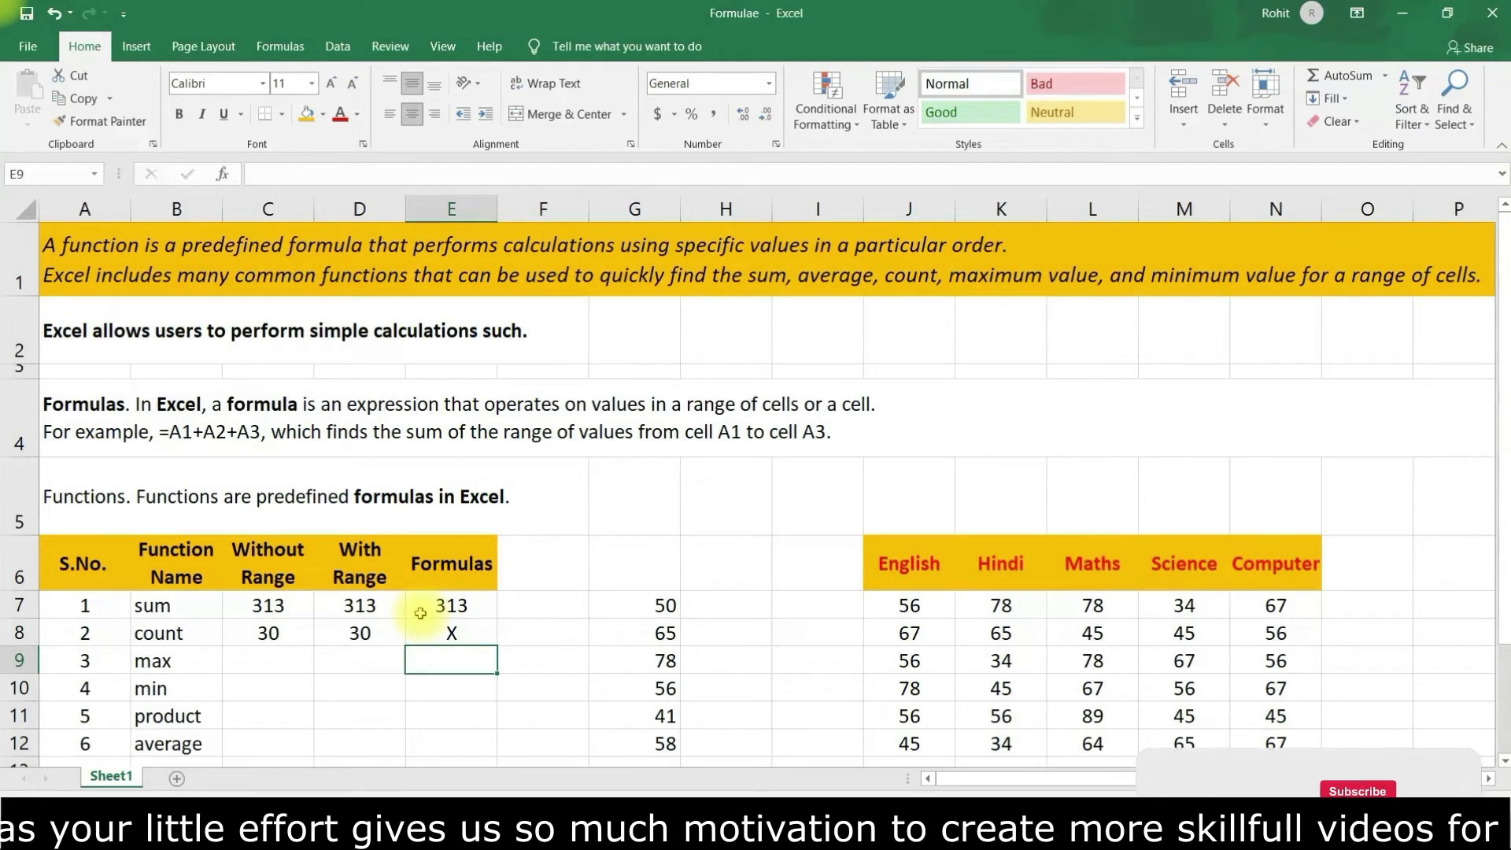
Step: Enter =MAX(J7,K7,L7,M7,N7) in C9 to find the highest first-row mark without a range
click(272, 661)
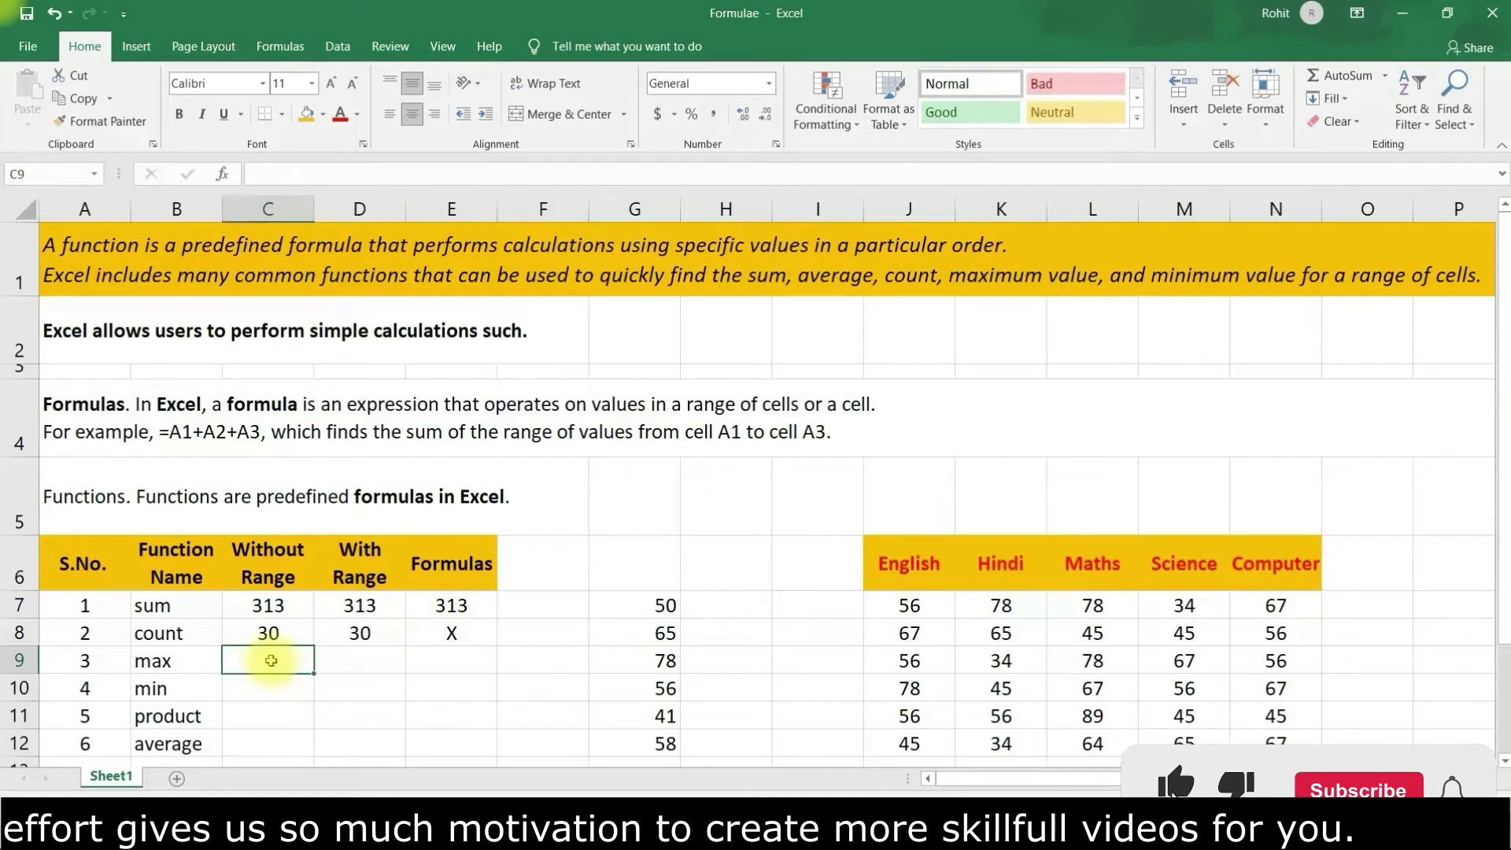
text(=max)
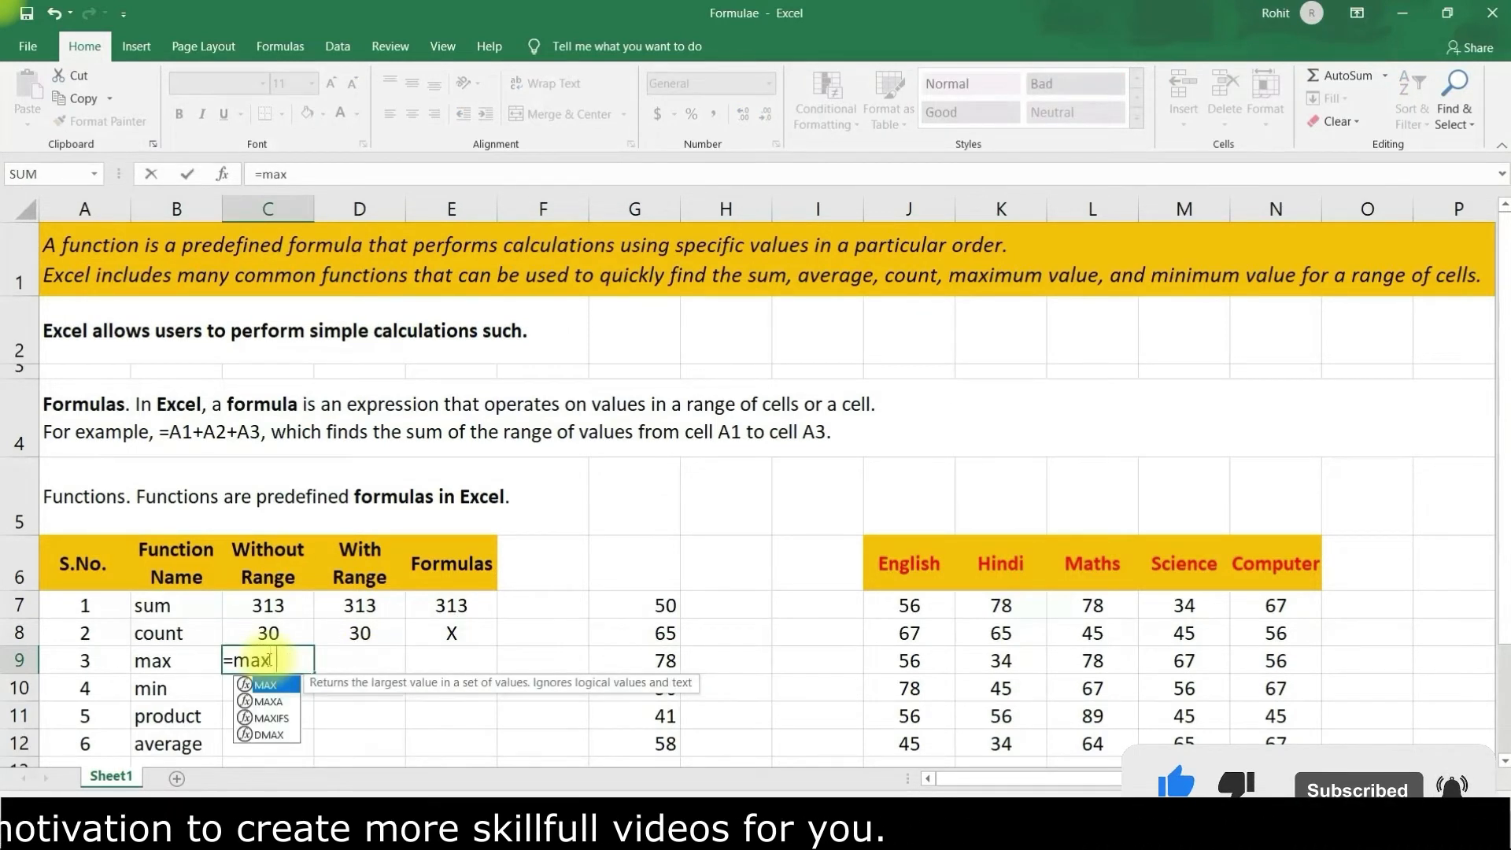
text(()
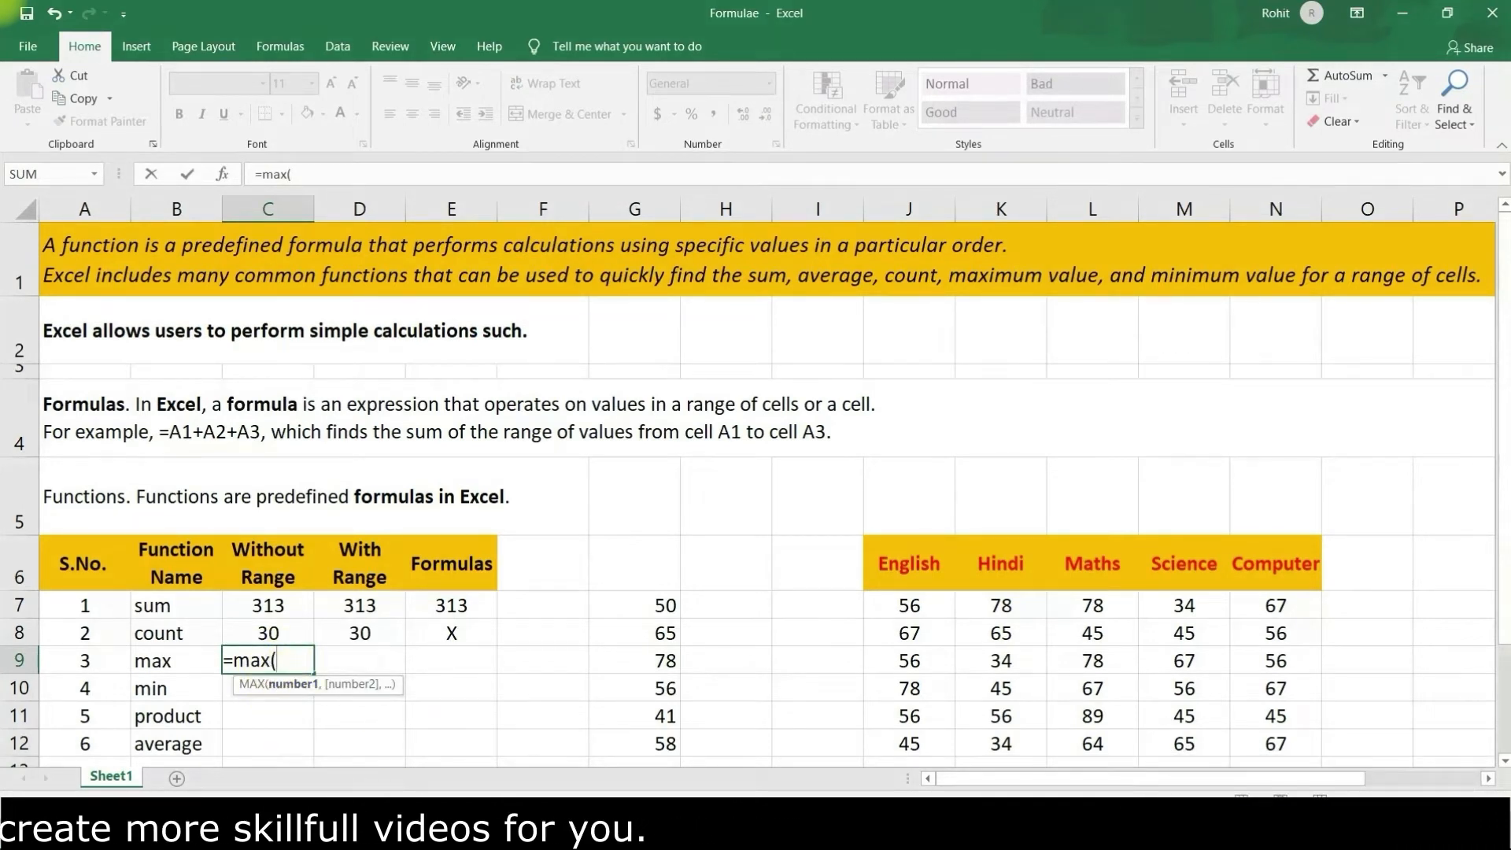
click(911, 605)
text(,)
click(977, 611)
text(,)
click(1090, 607)
text(,)
click(1151, 607)
text(,)
click(1253, 607)
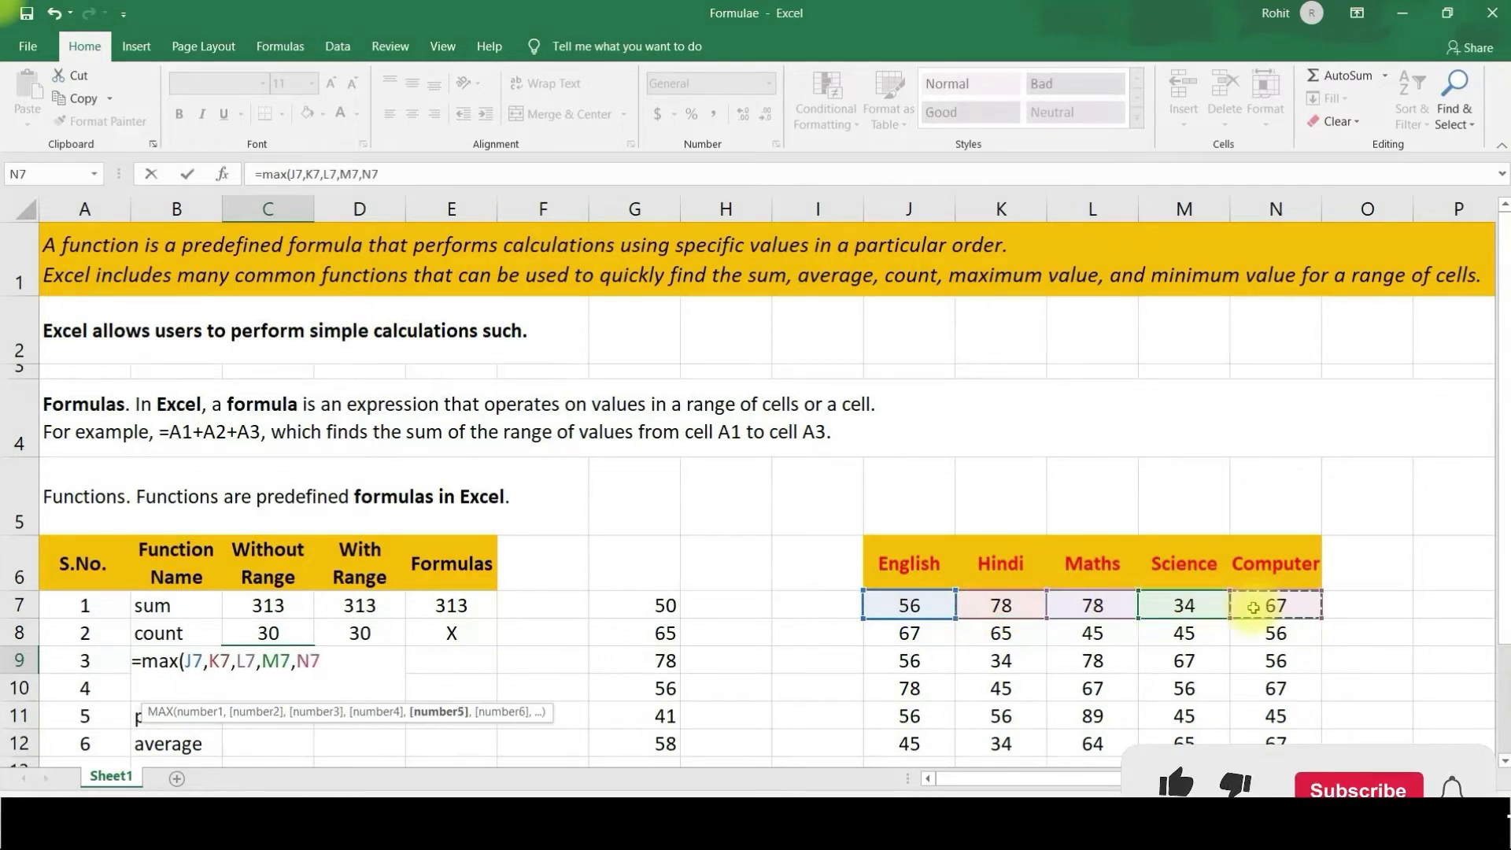
text())
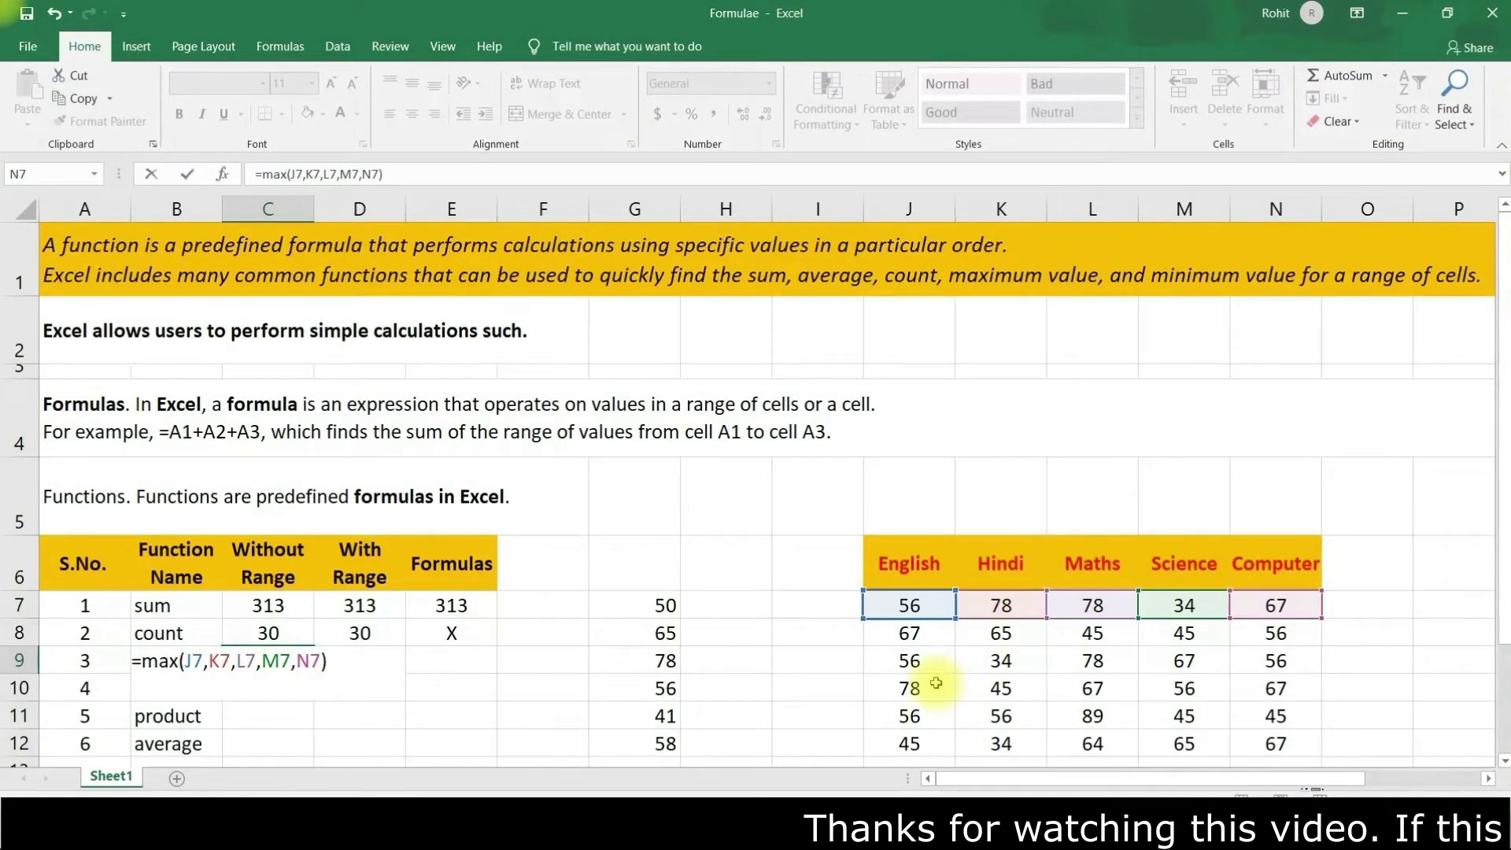
key(Return)
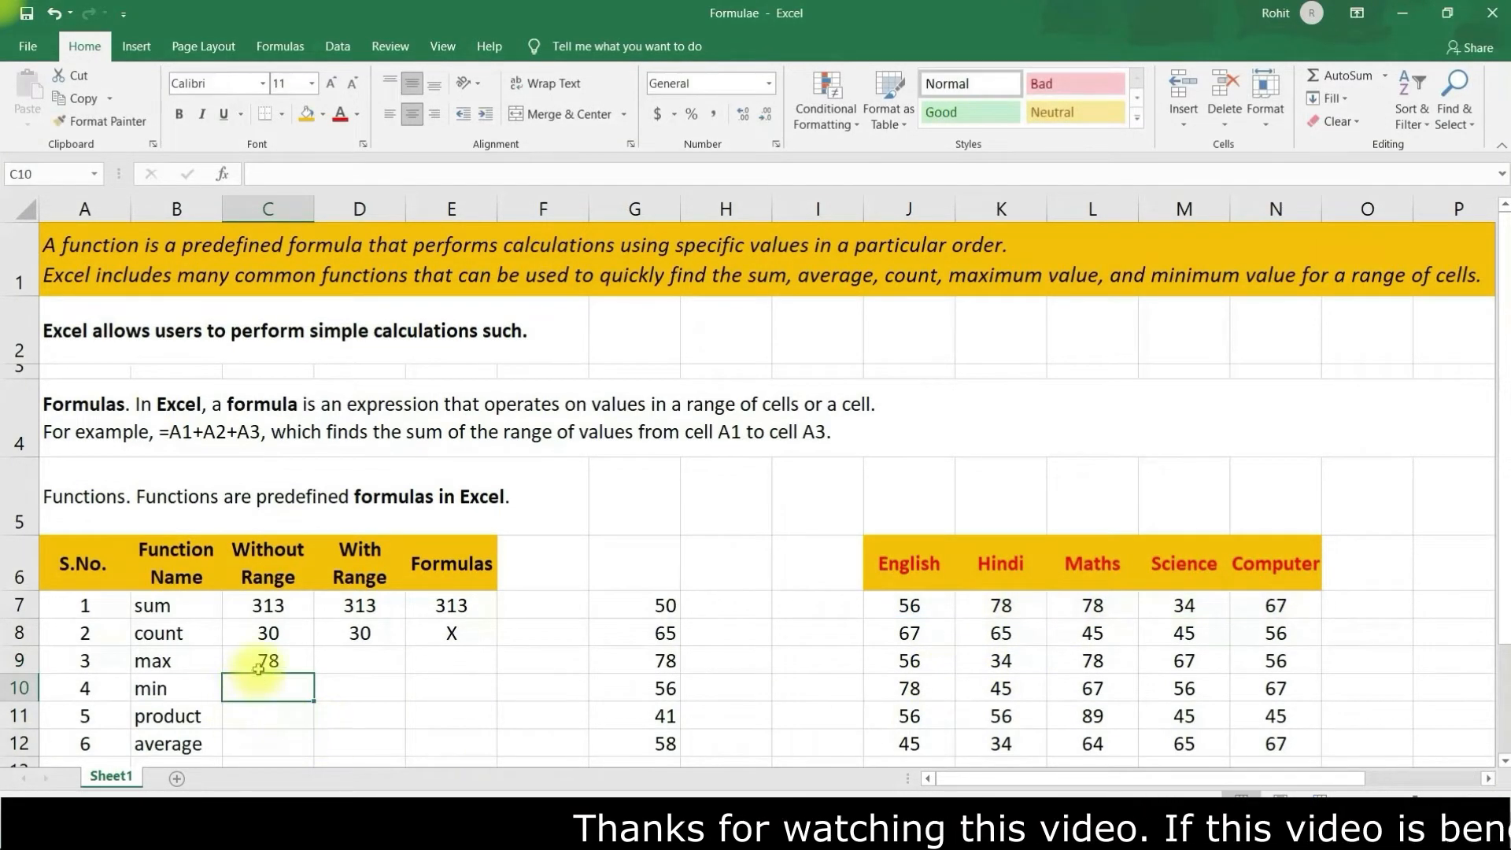
Step: Change the first Maths mark in L7 to 98
click(1091, 606)
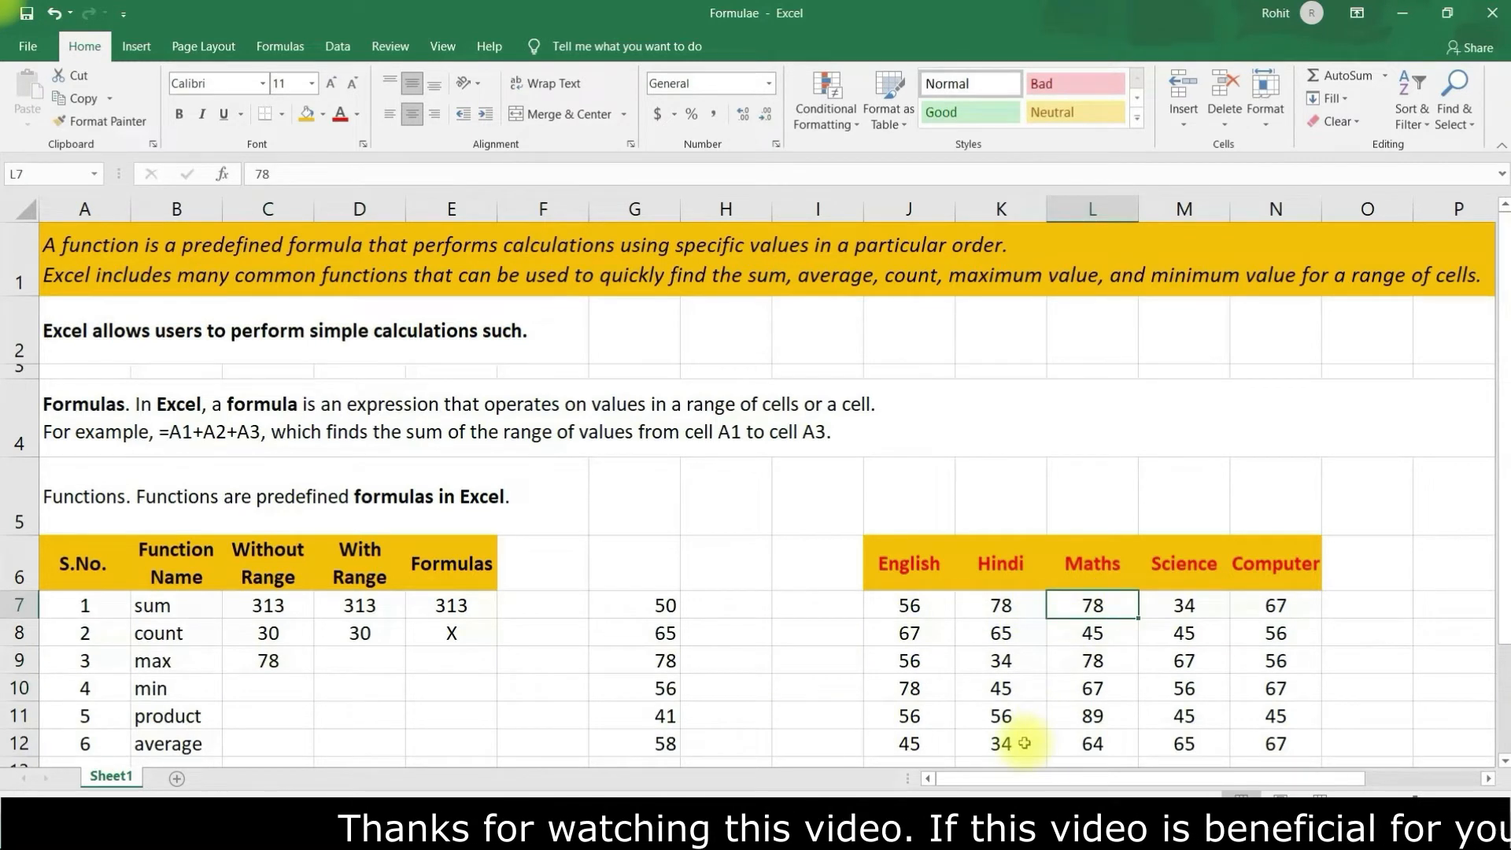
text(98)
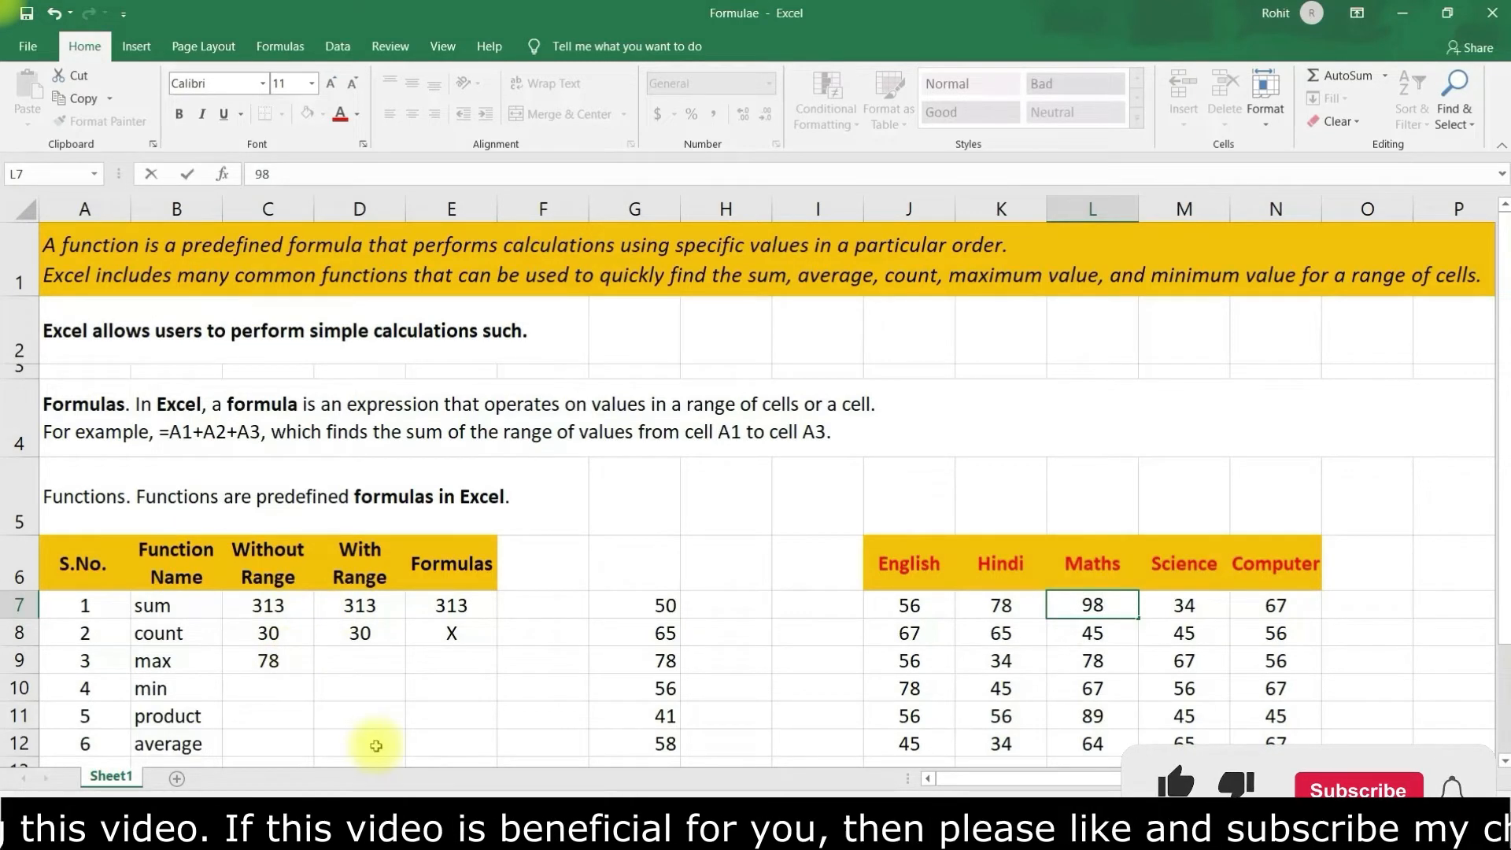
key(Return)
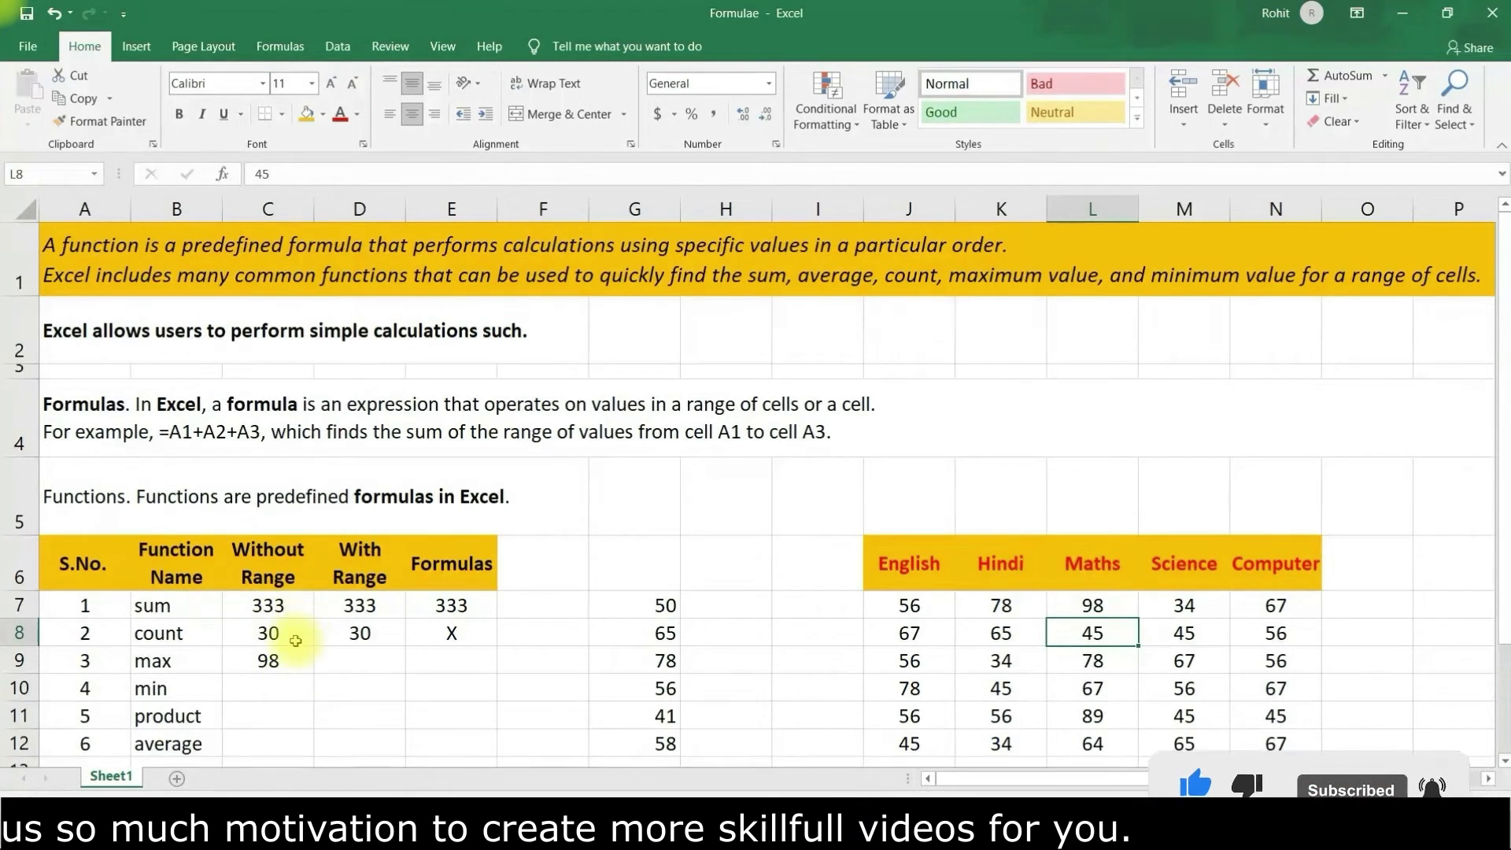
Step: Enter =MAX(J7:N7) in D9 to find the highest first-row mark with a range
click(367, 658)
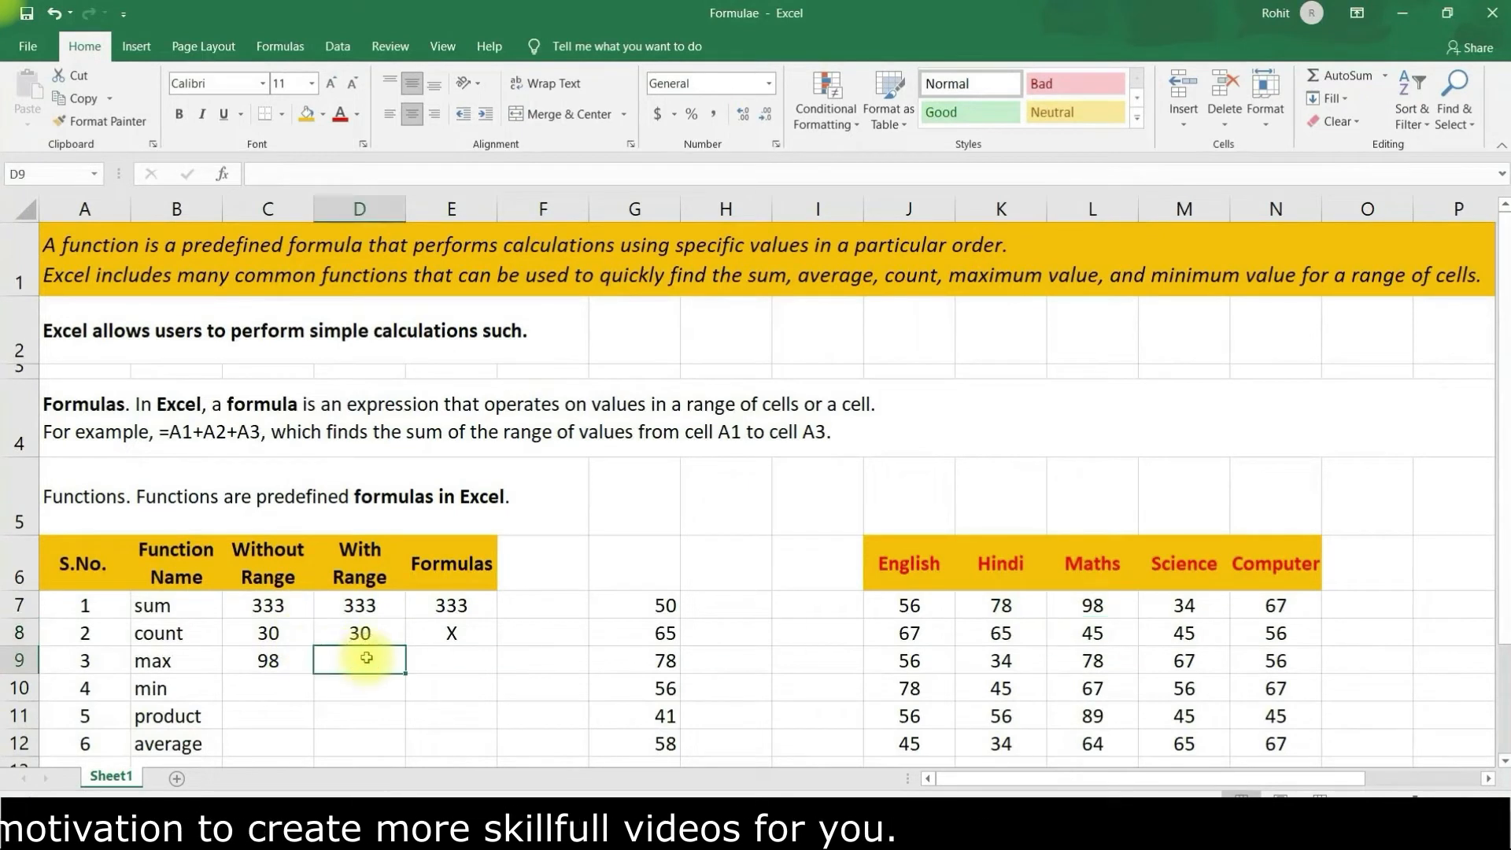
text(=)
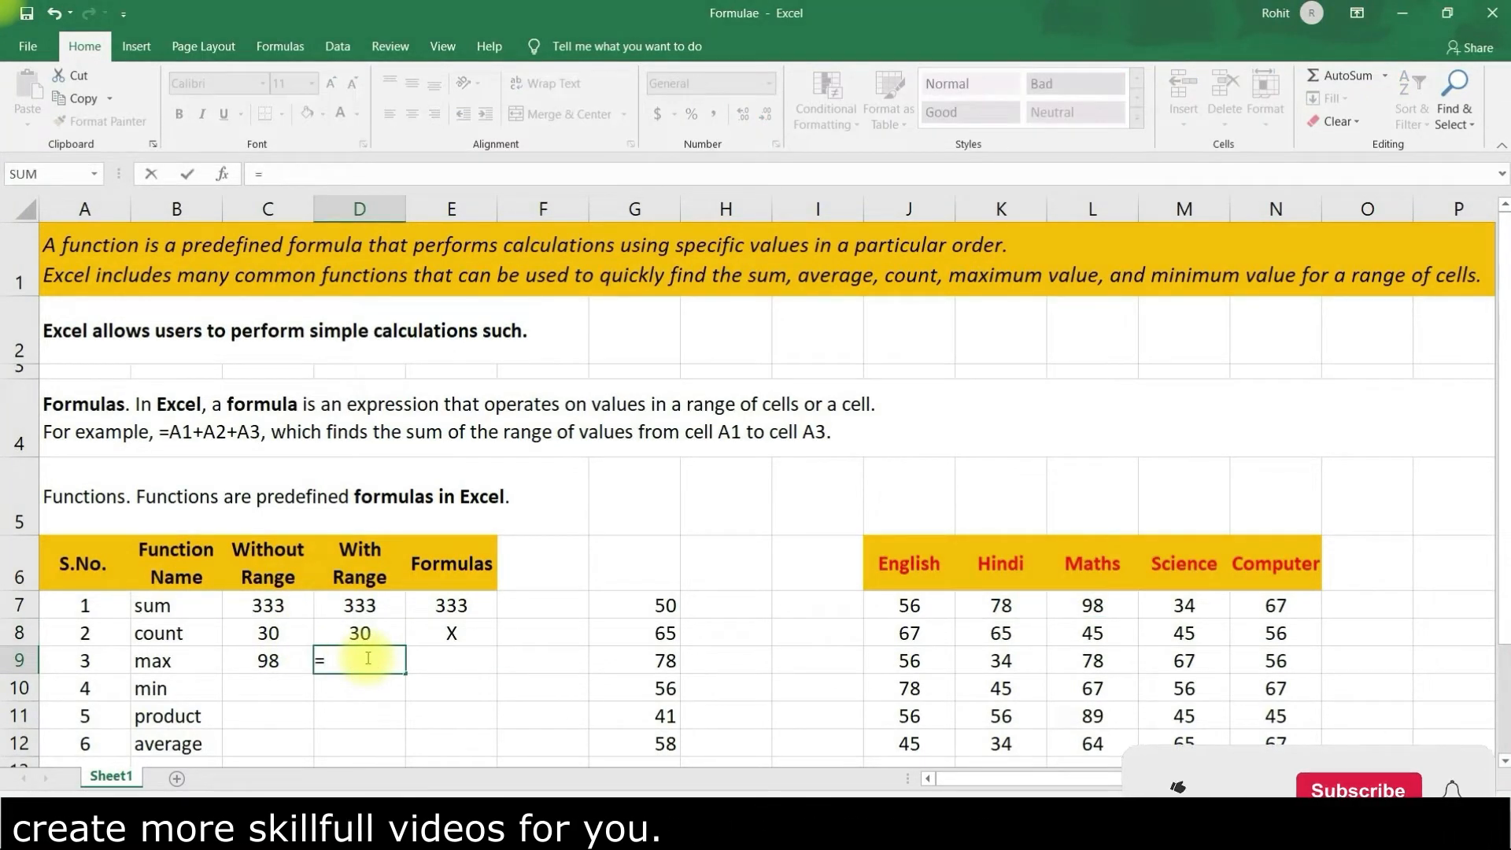
text(max()
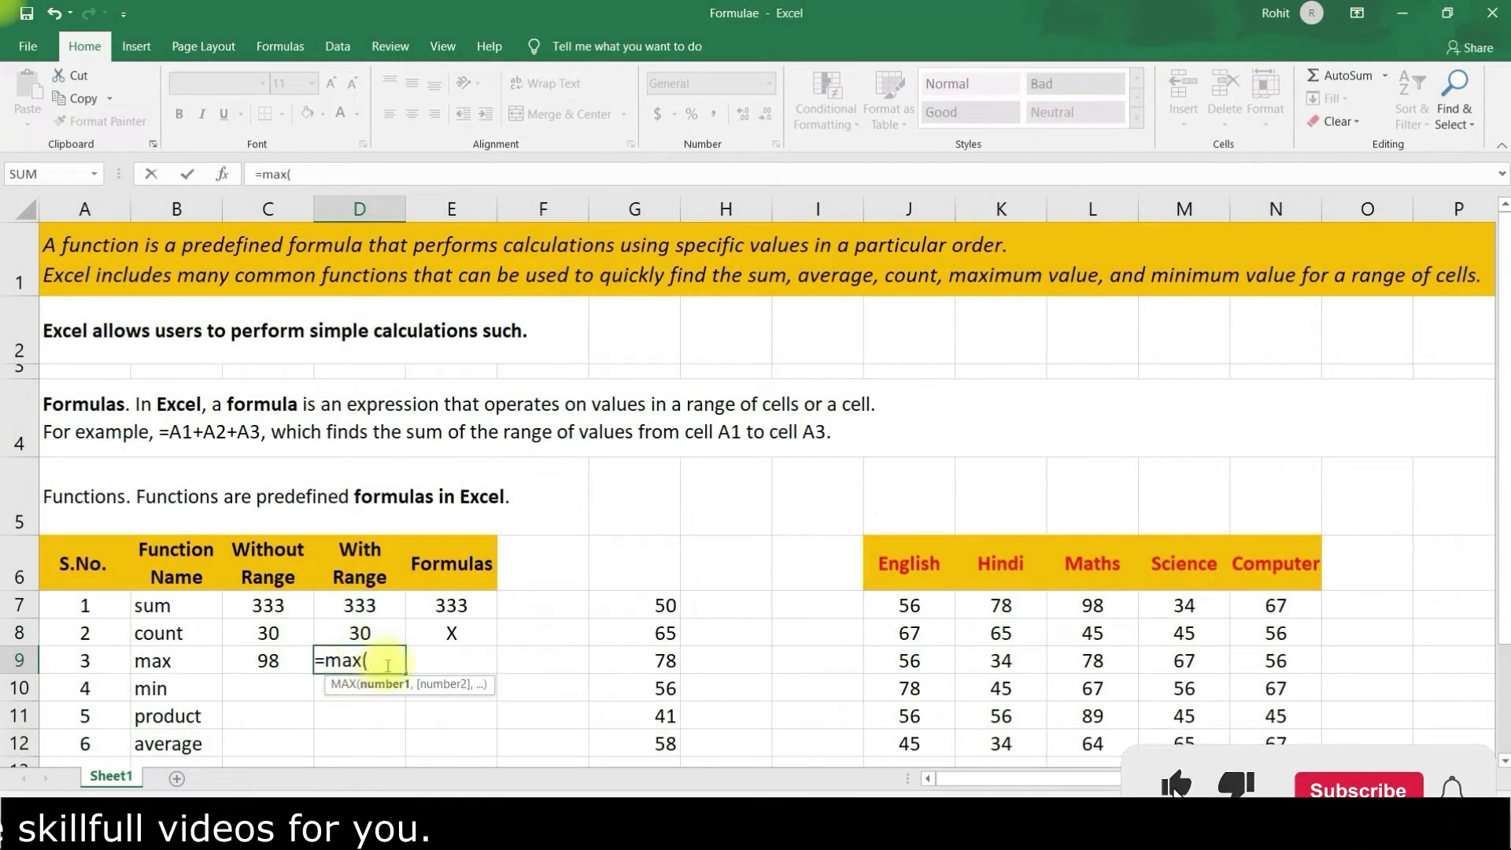
drag(874, 606, 1237, 602)
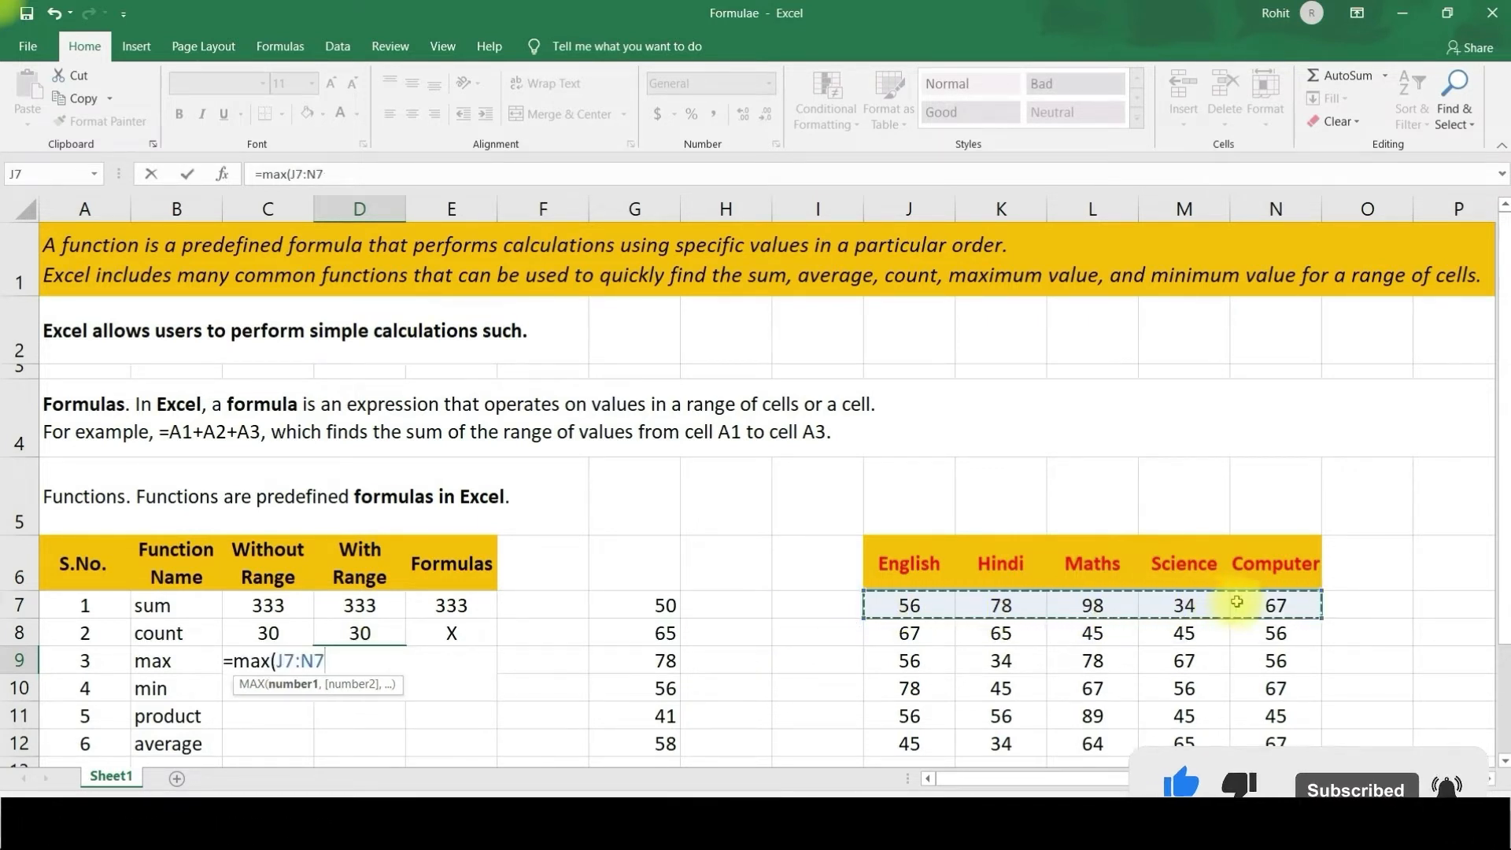
text())
key(Return)
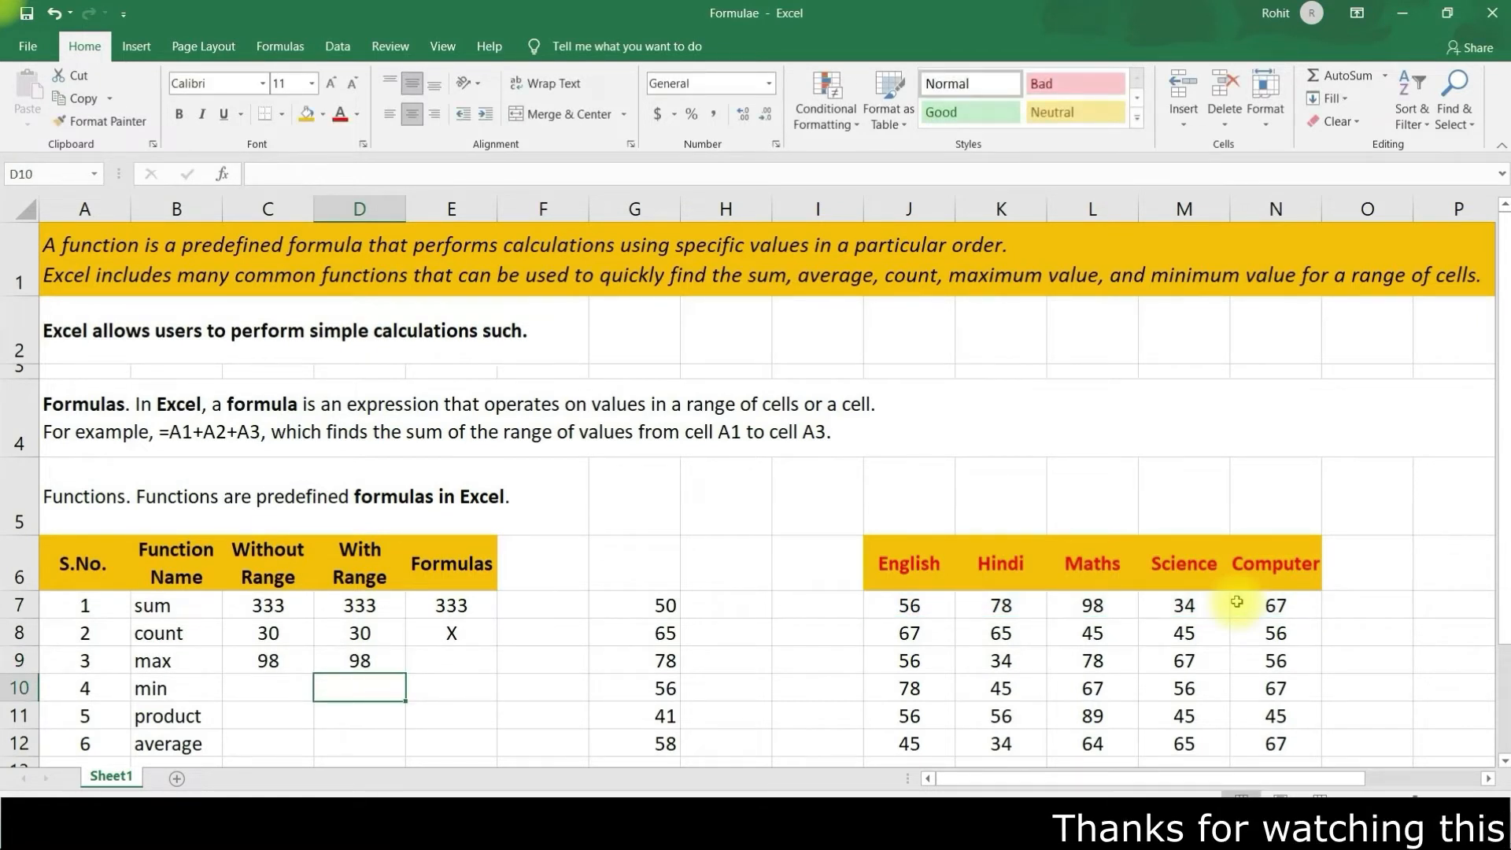
Step: Enter X in E9 under Formulas for the max row
key(Up)
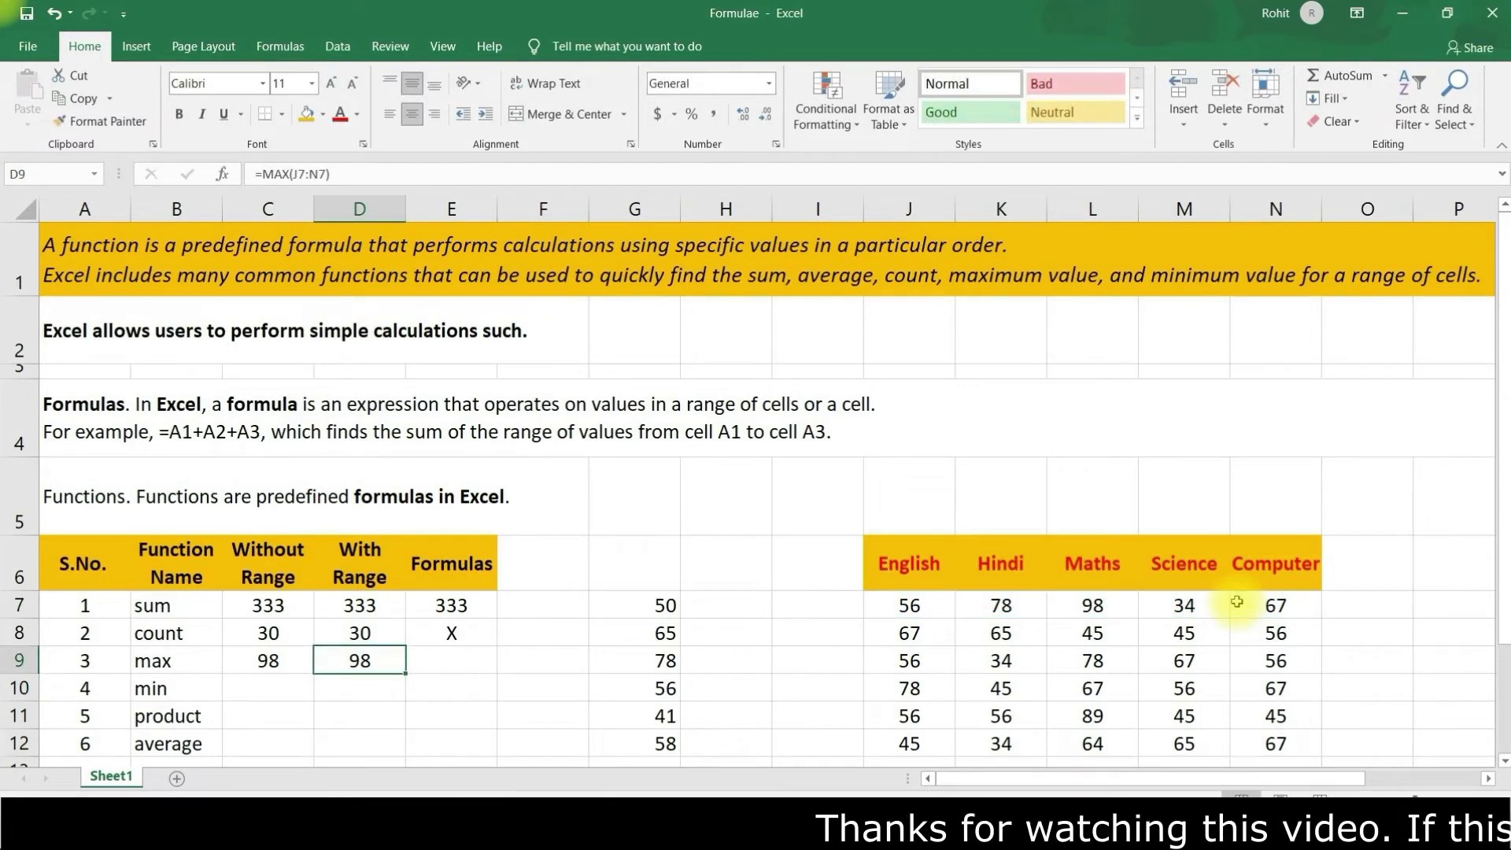
key(Right)
text(X)
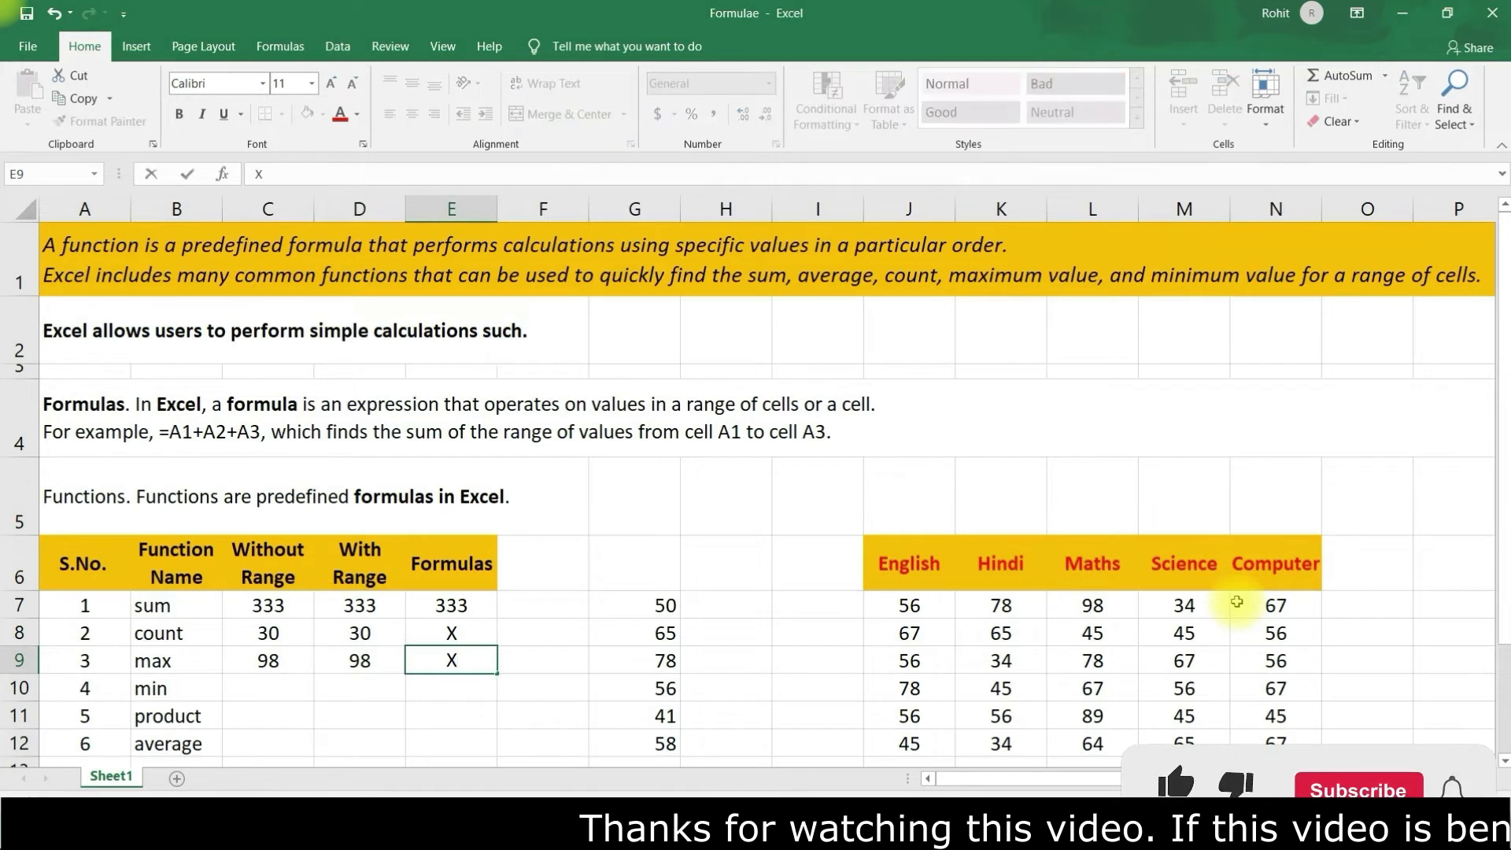
key(Return)
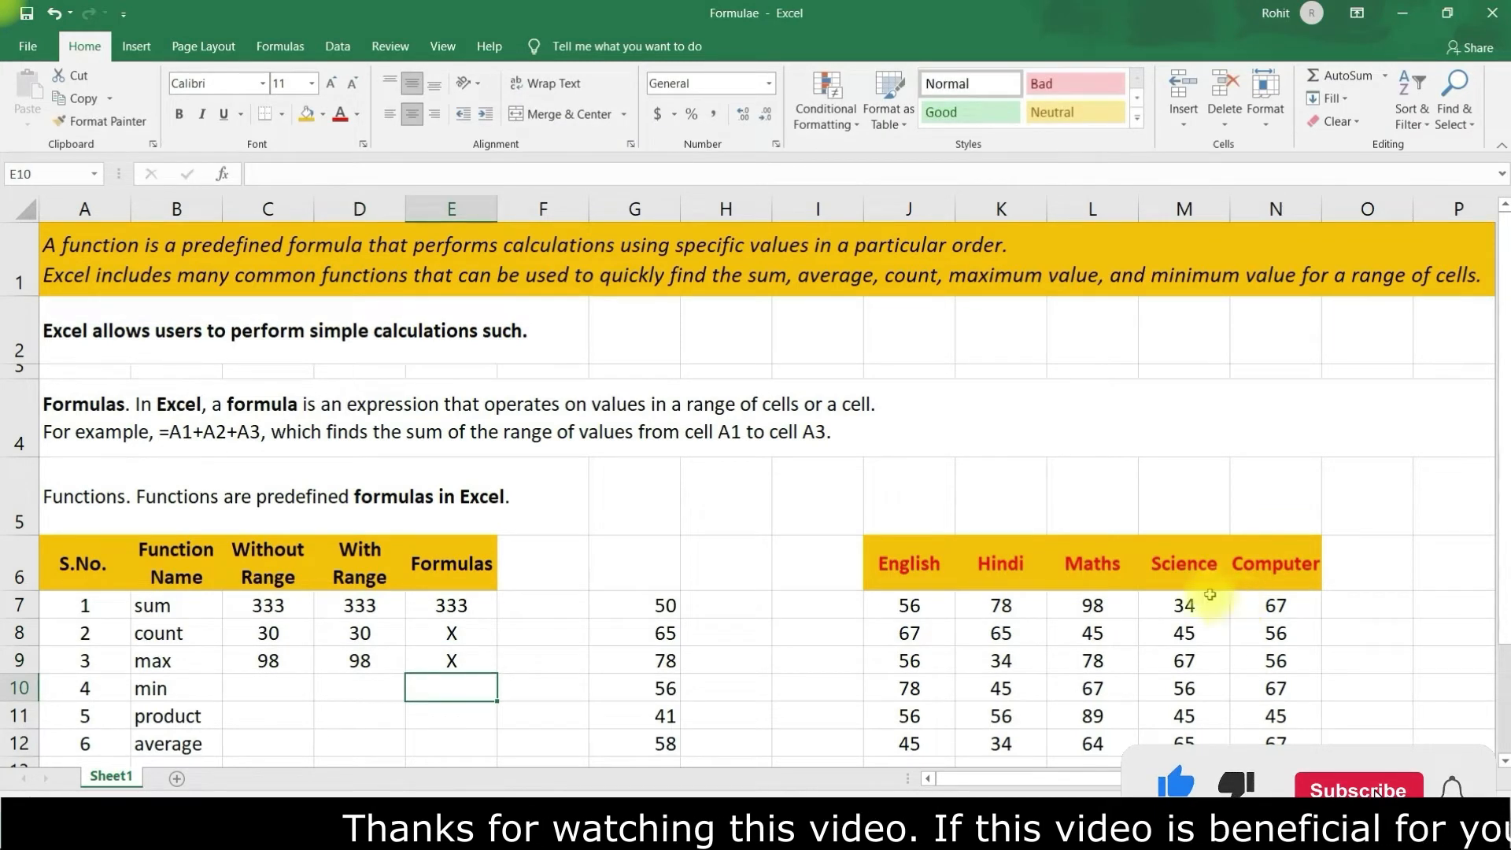
Step: Enter =MIN(J7,K7,L7,M7,N7) in C10 to find the lowest first-row mark without a range
click(282, 683)
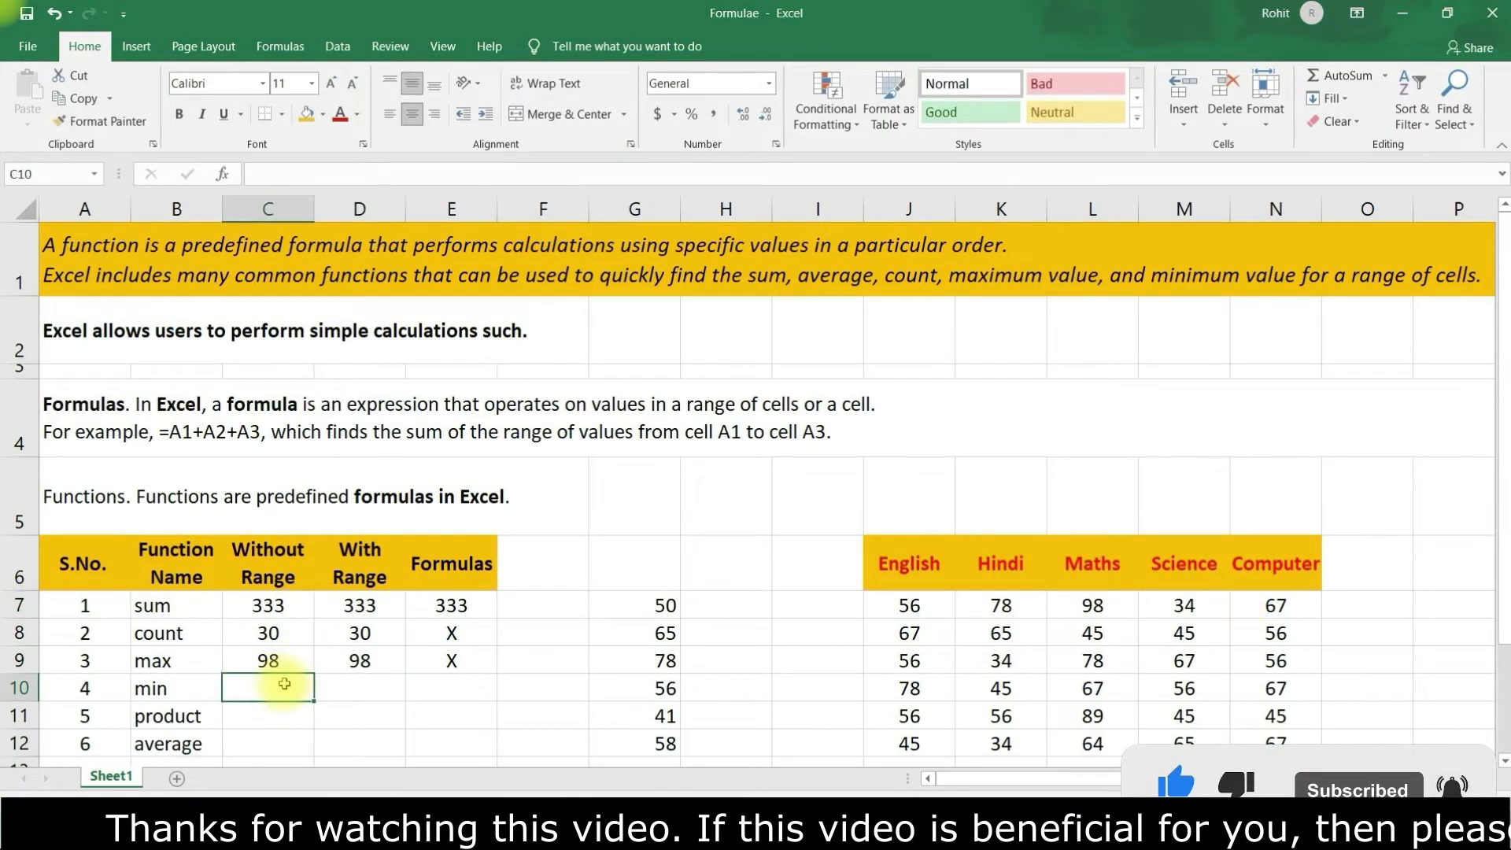
text(=min)
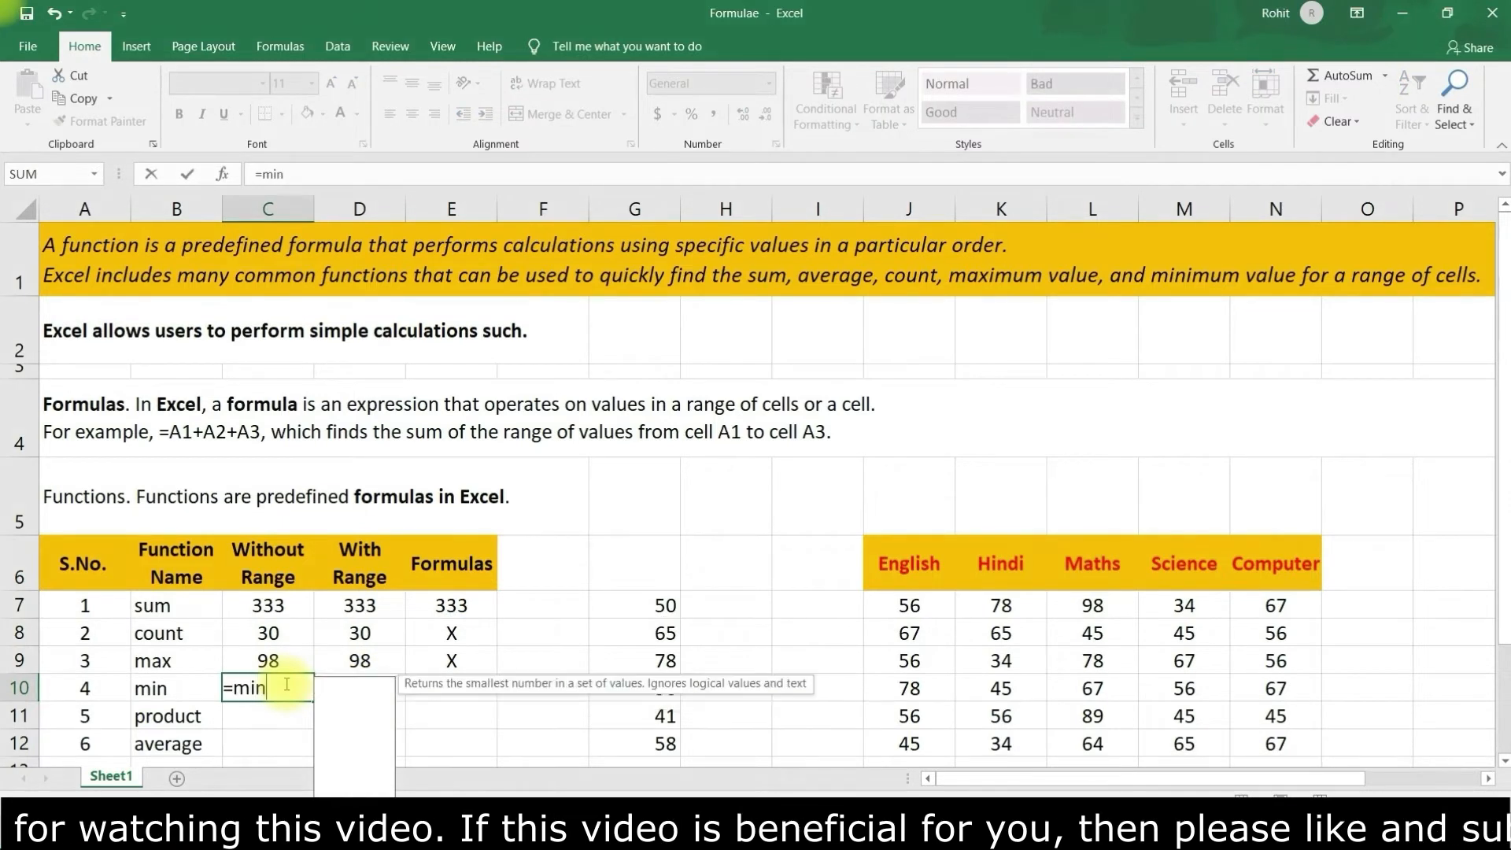
text(()
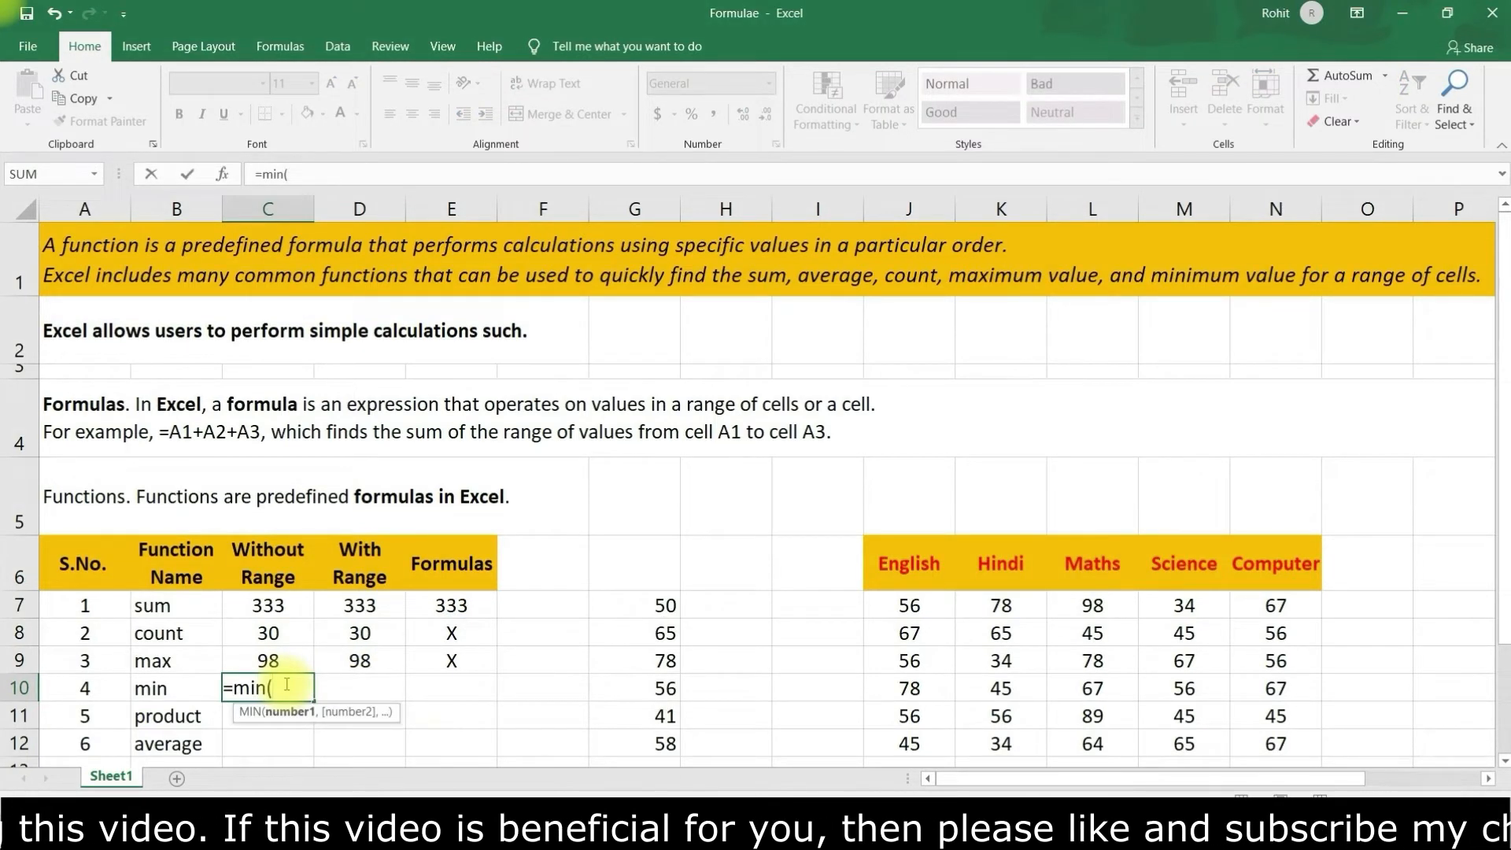
click(896, 603)
text(,)
click(1001, 605)
text(,)
click(1075, 607)
text(,)
click(1185, 606)
text(,)
click(1256, 607)
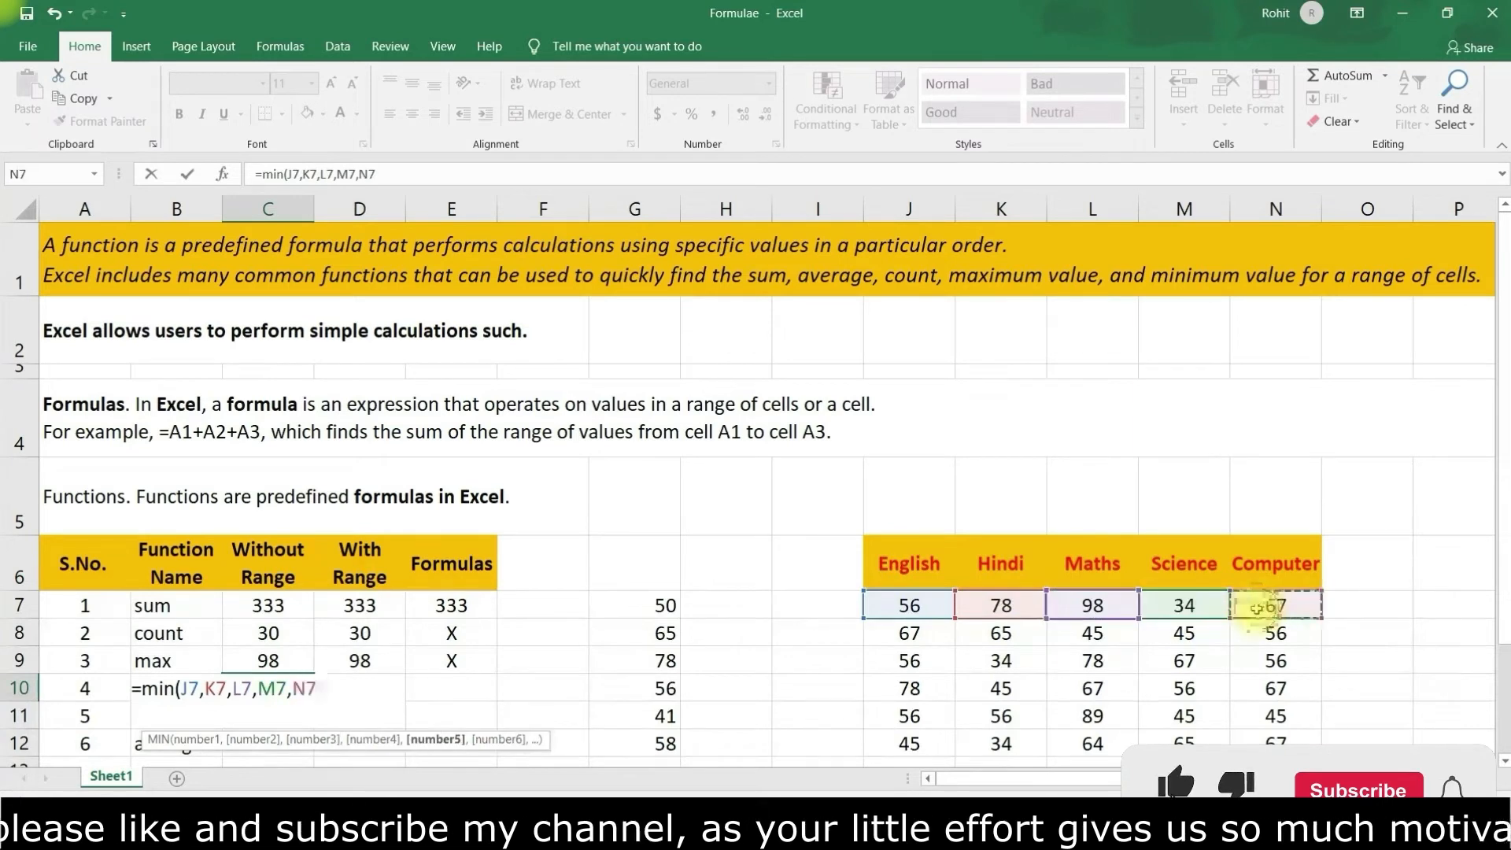
text())
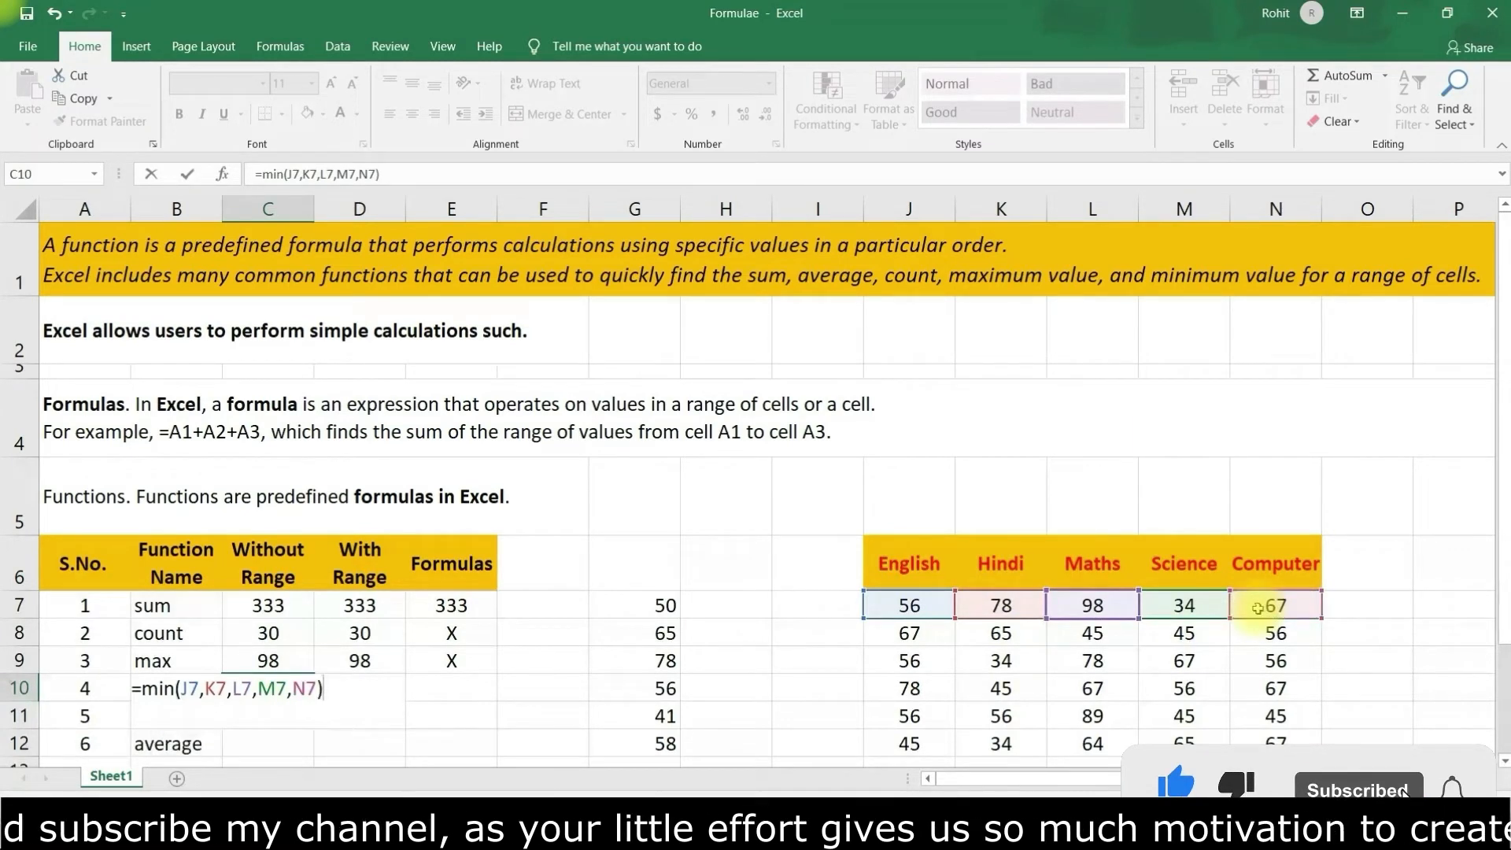
key(Return)
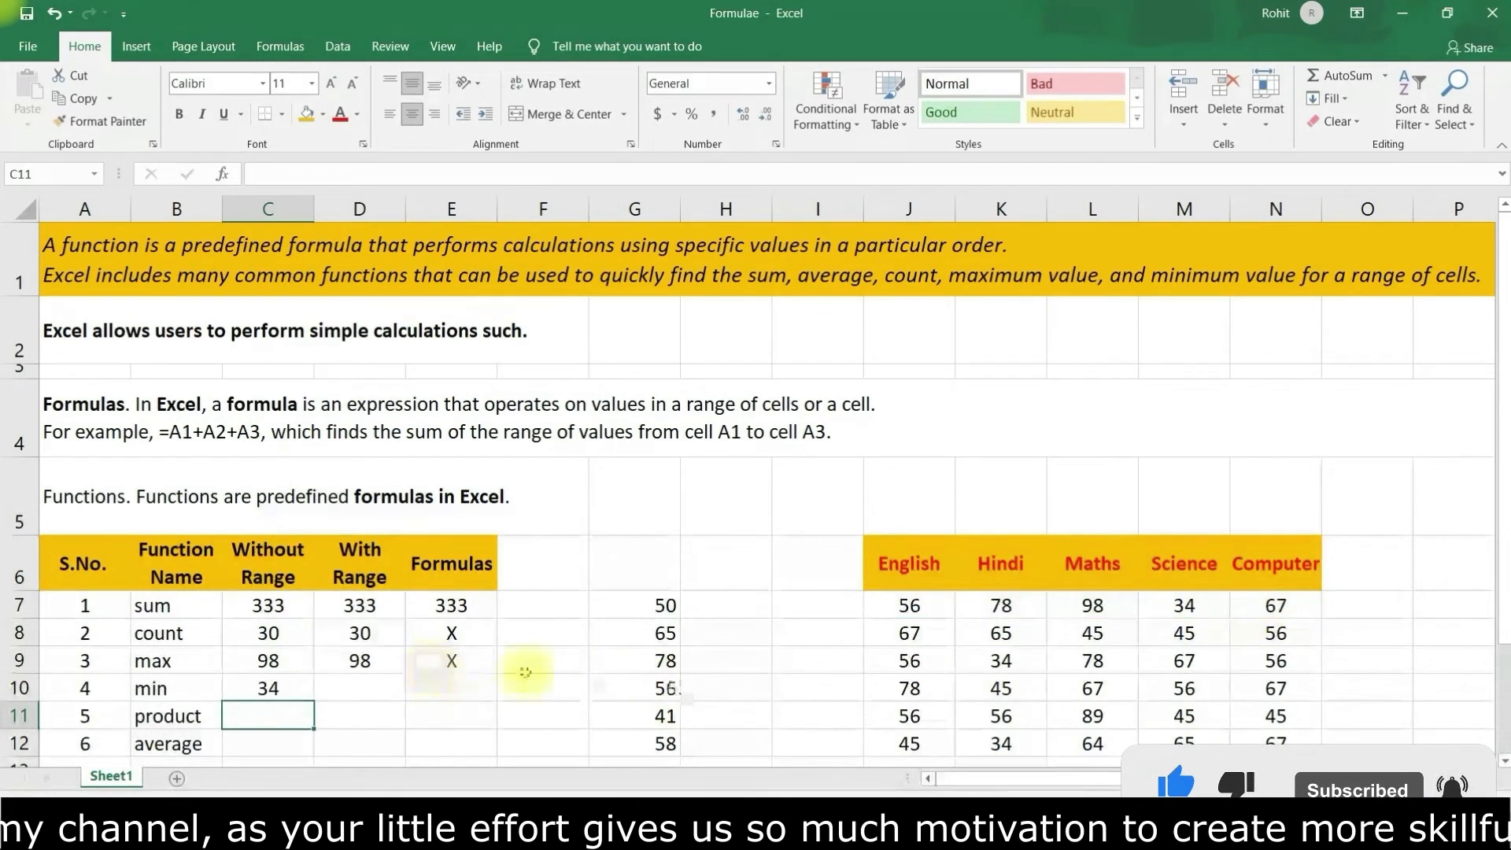
Step: Enter =MIN(J7:N7) in D10 to find the minimum with a range, and put X in E10 under Formulas
click(376, 691)
text(=)
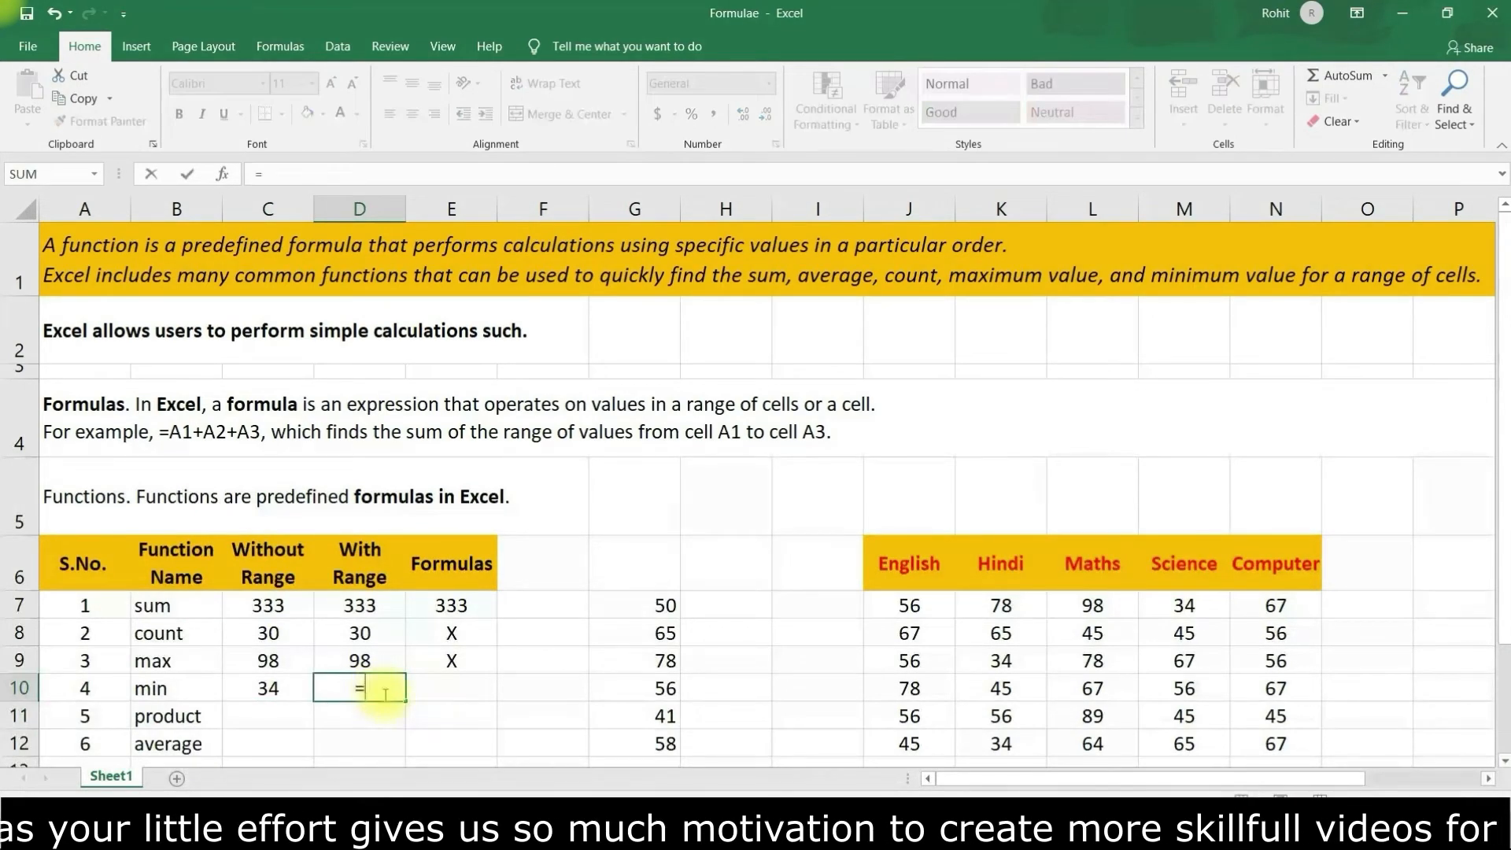
text(min()
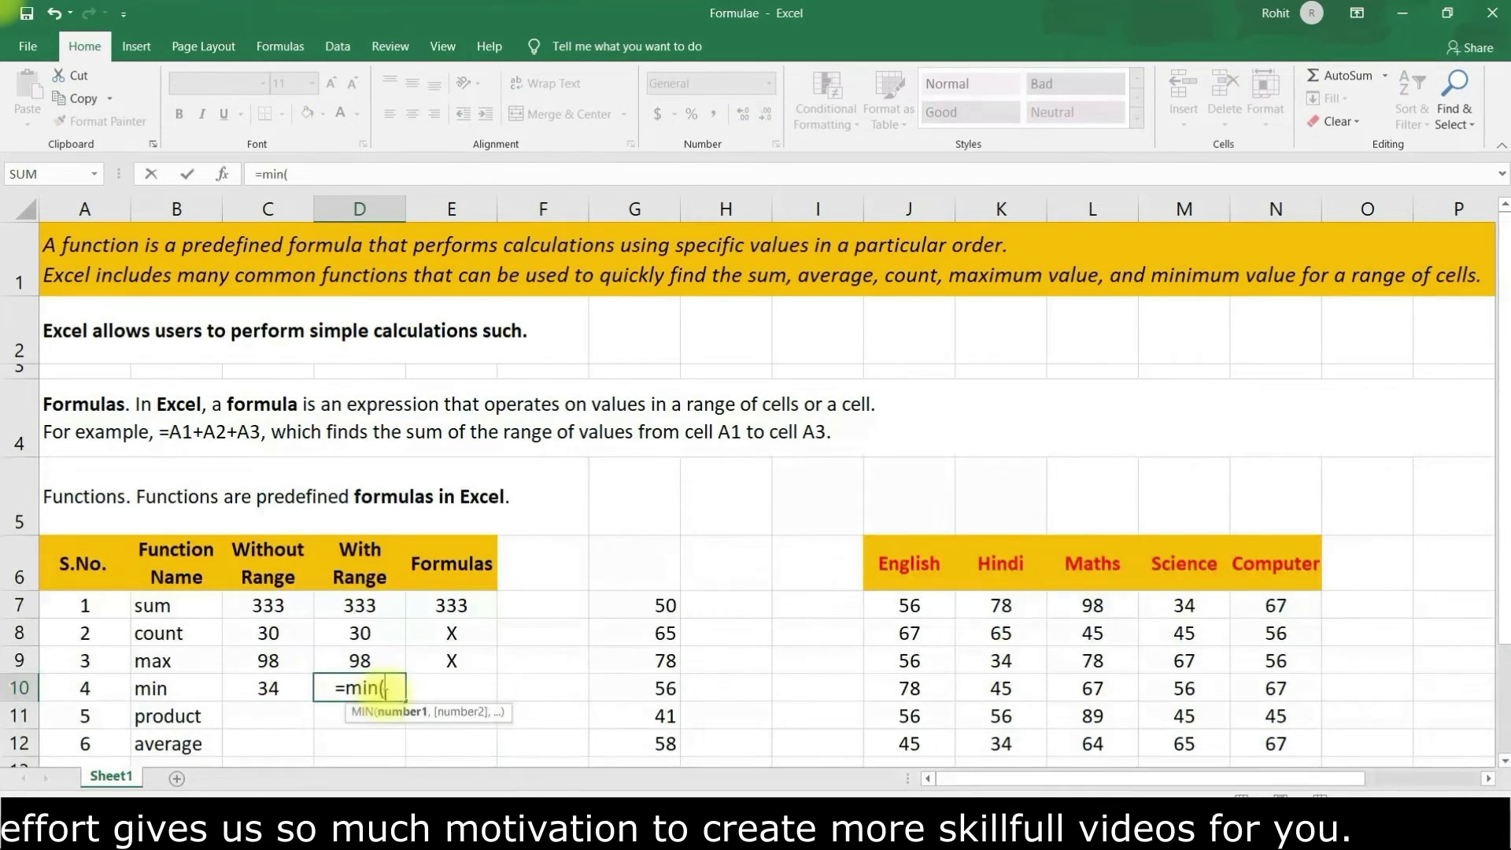
drag(913, 606, 1245, 613)
text())
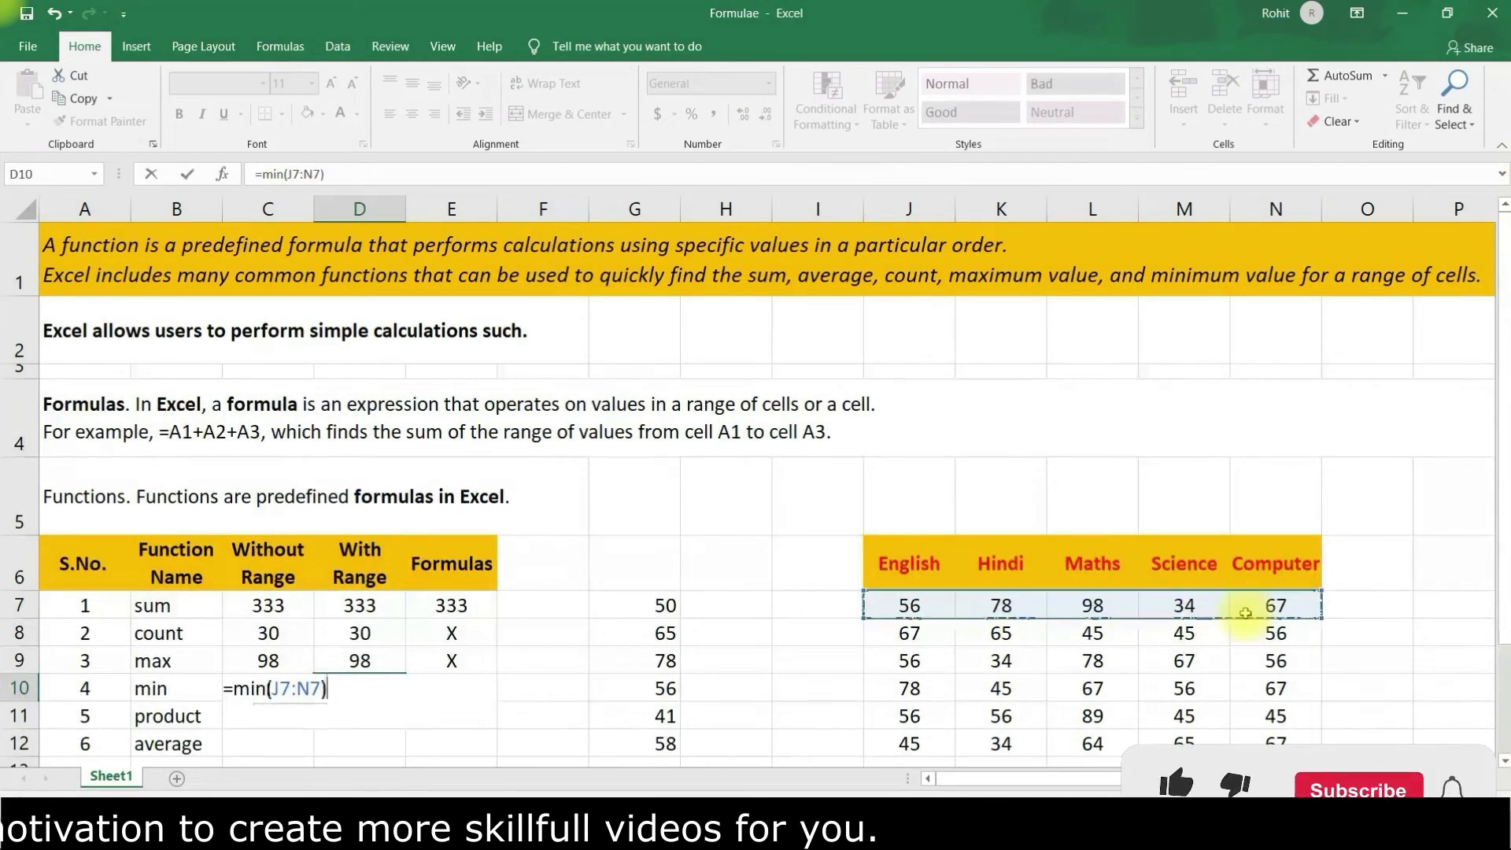
key(Return)
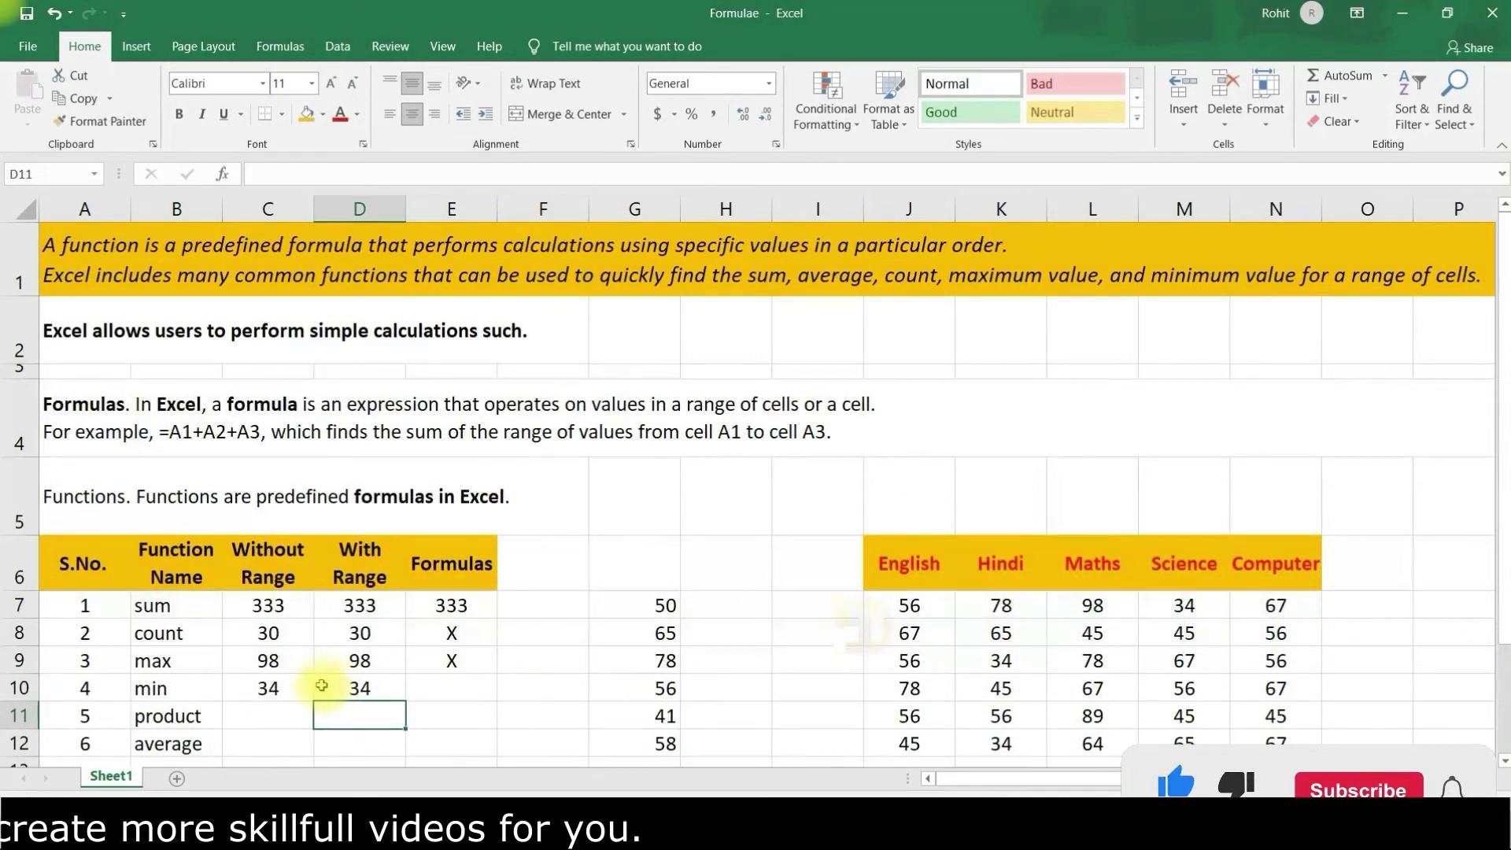
click(448, 692)
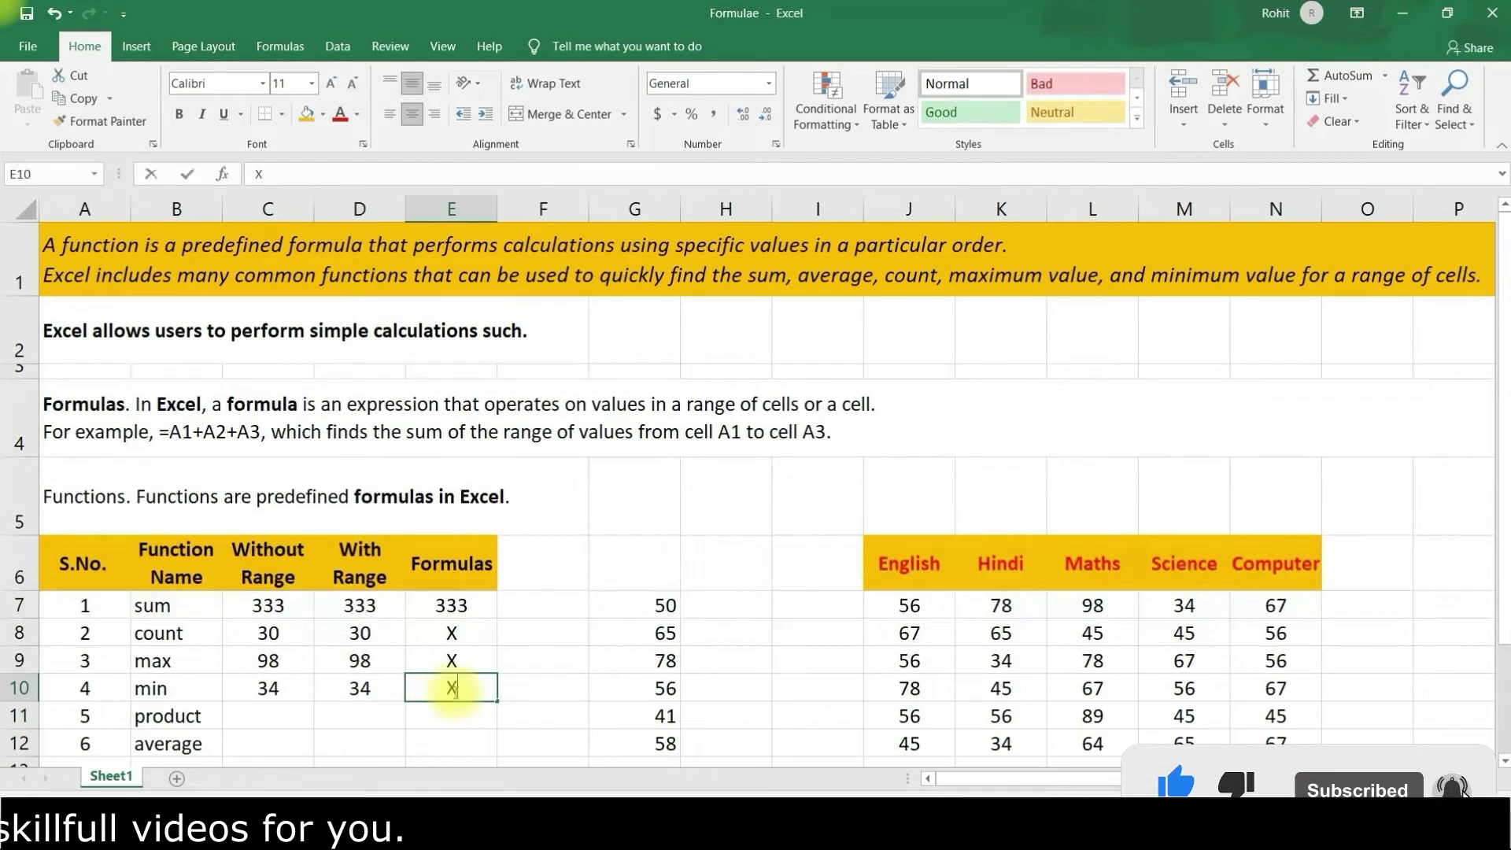
key(Return)
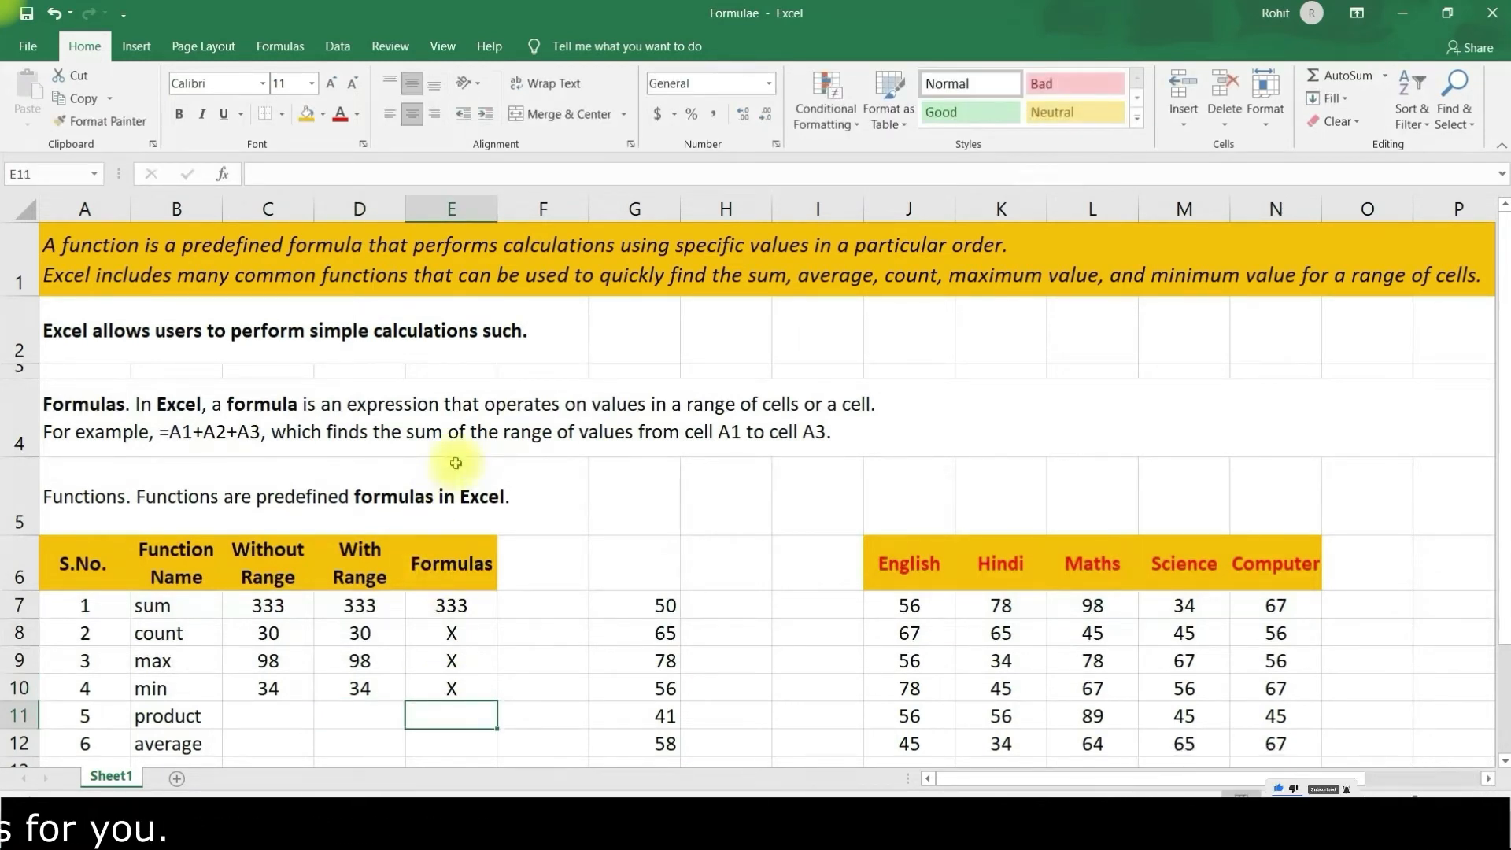
Step: Enter =PRODUCT(J51) in C11 as the product row's formula without a range
click(274, 718)
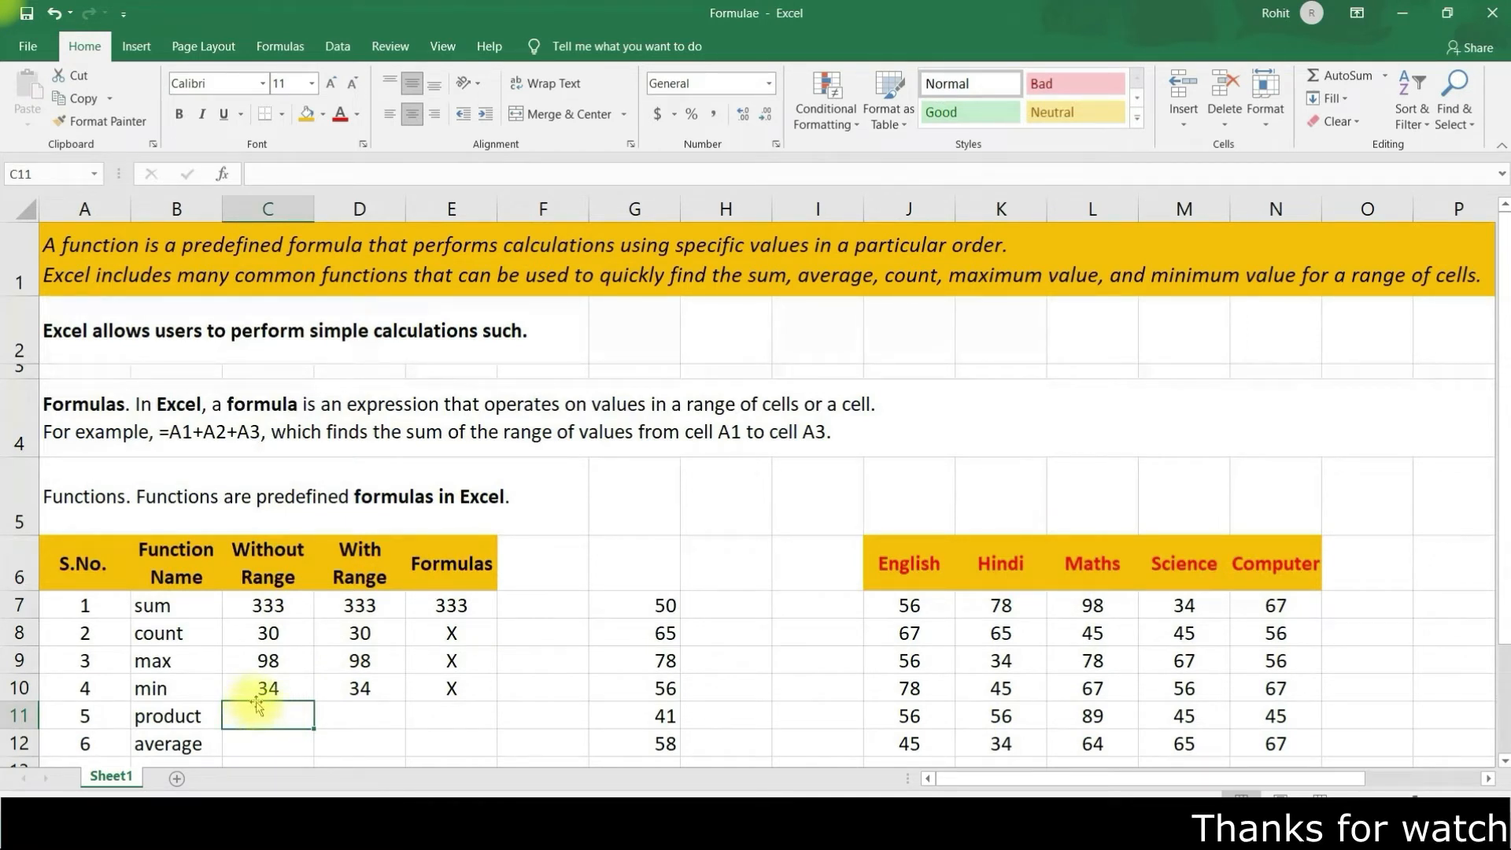
text(=pr)
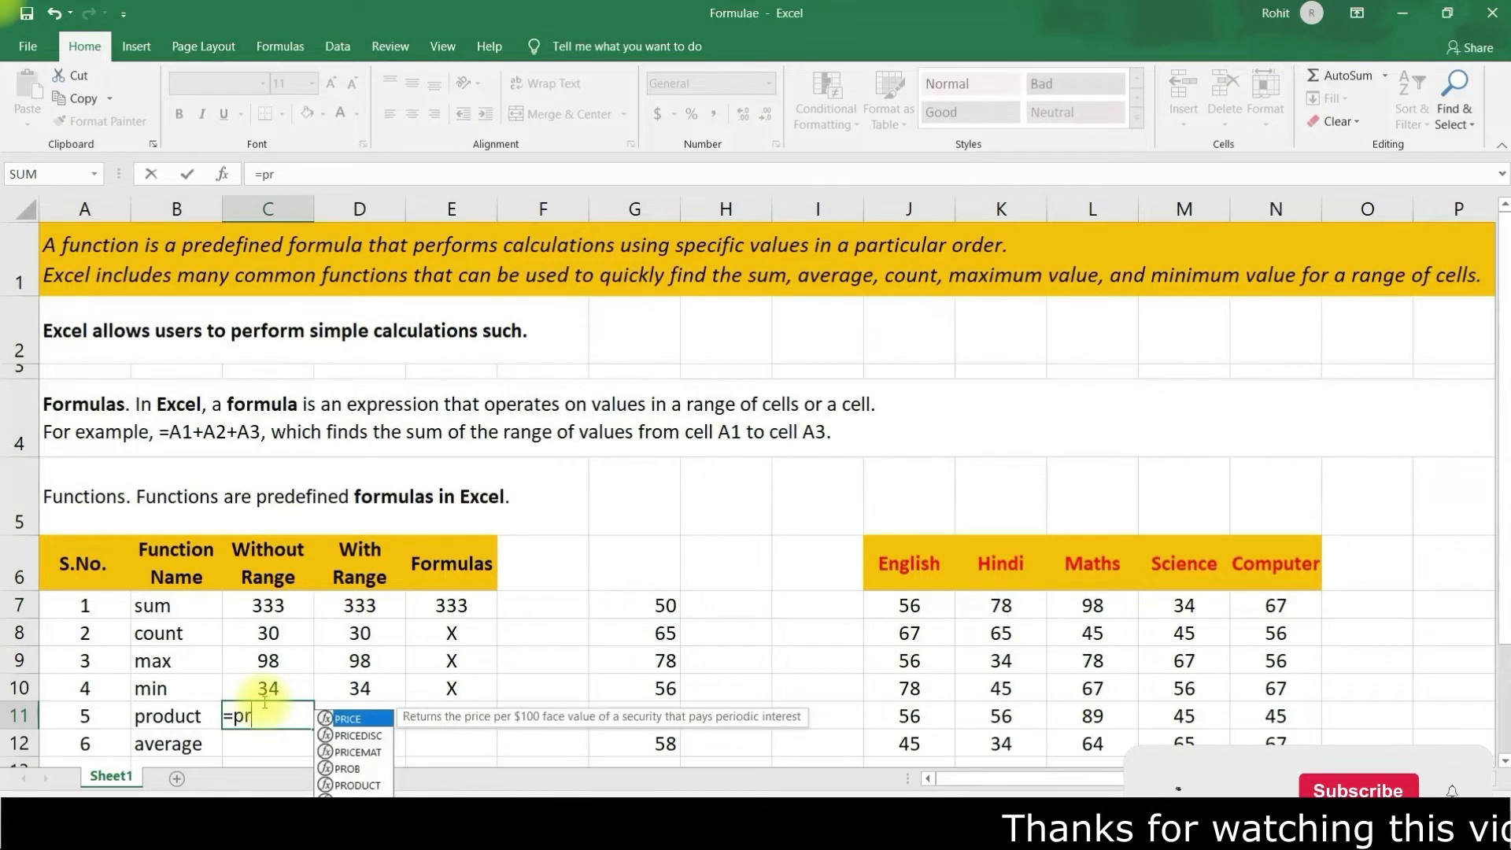
text(oduct)
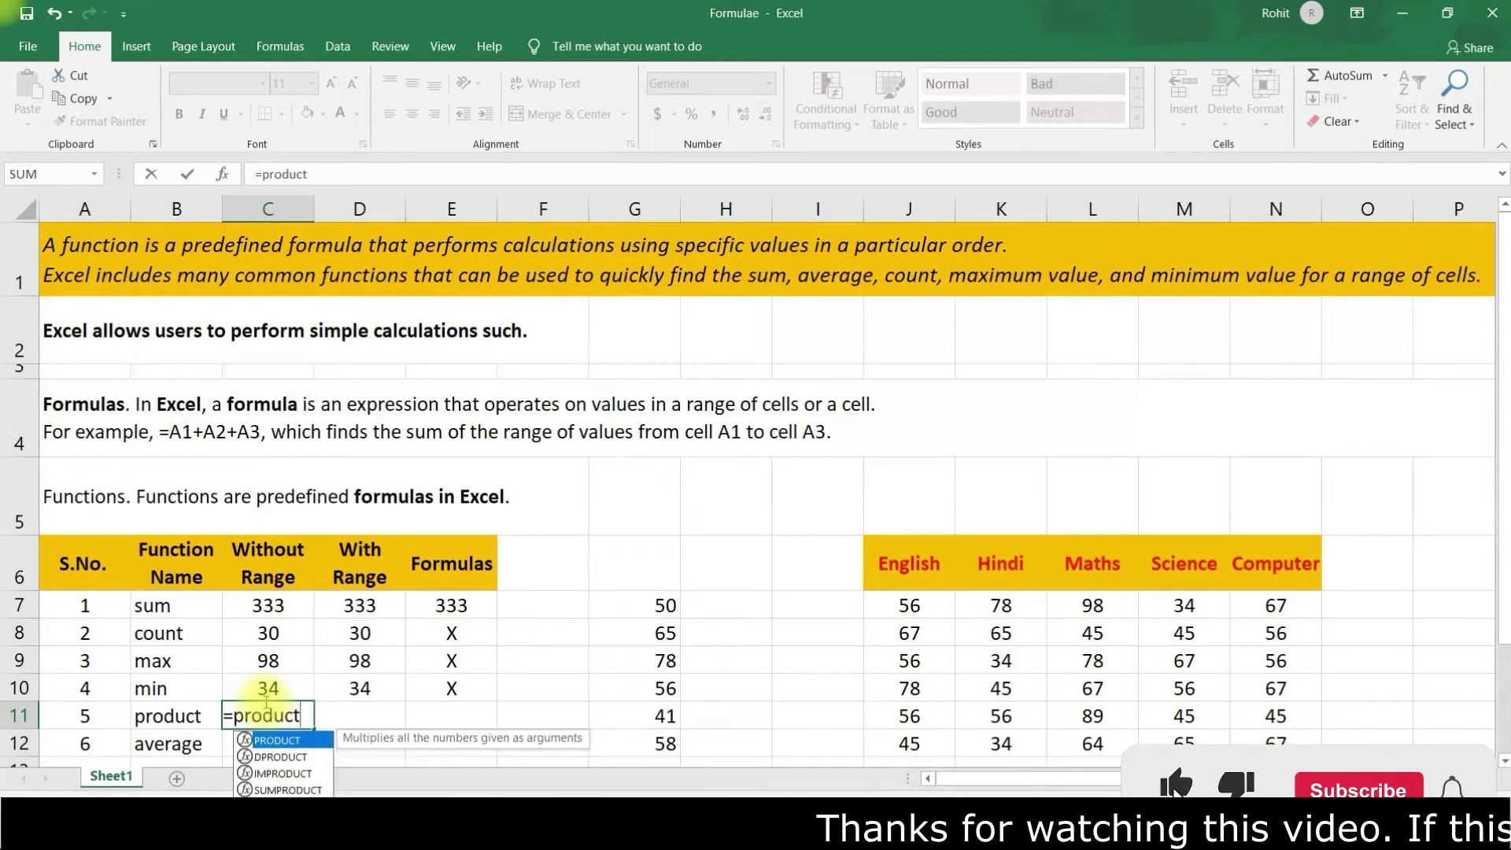
text(()
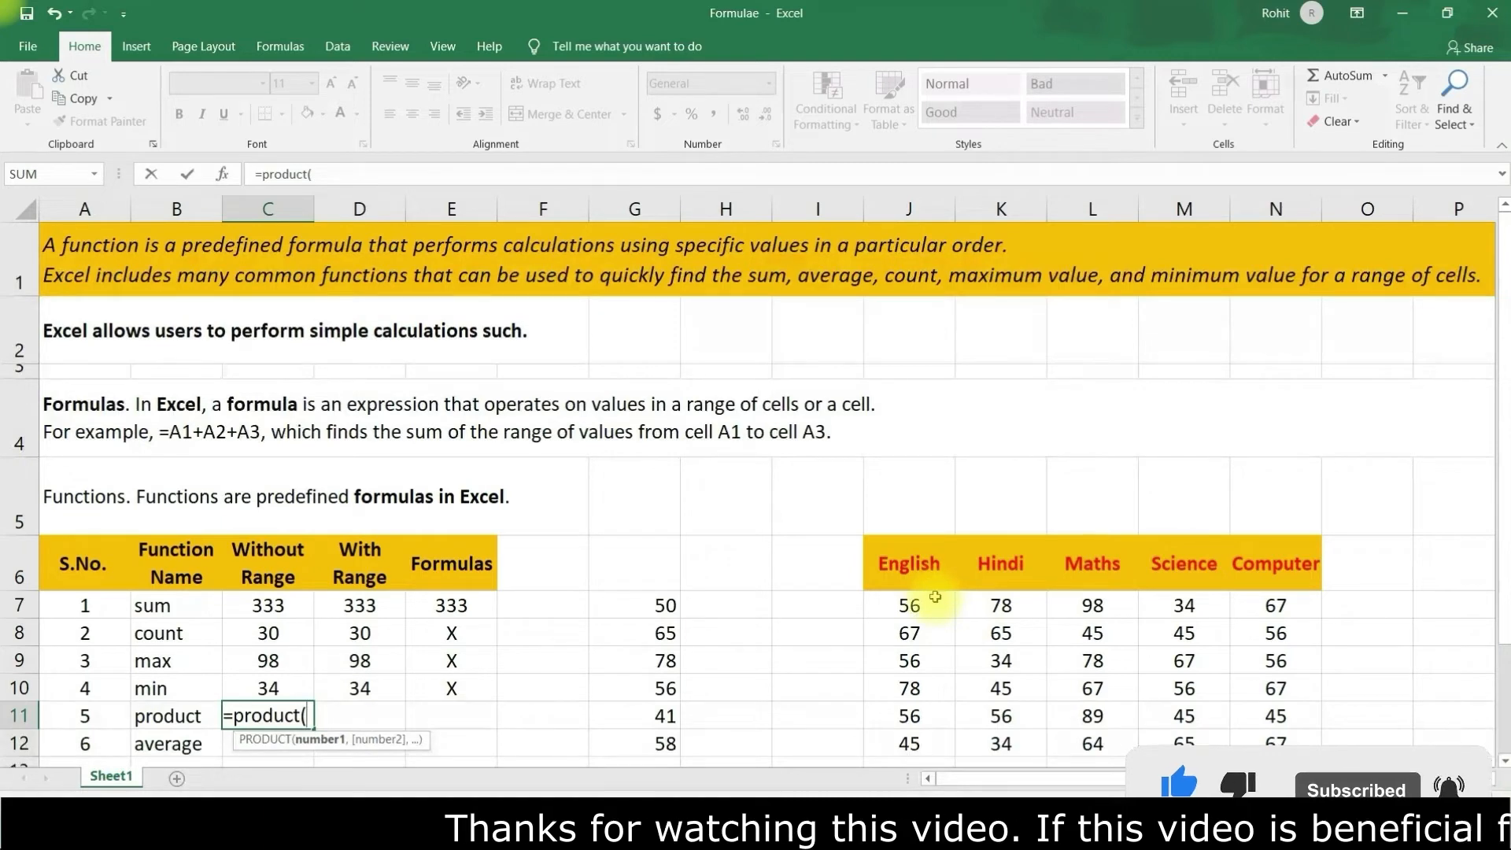
click(944, 502)
text(1)
Step: Enter the sample values 2, 1, 2, 3 and 10 in cells J5 to N5 above the subject headings
click(909, 497)
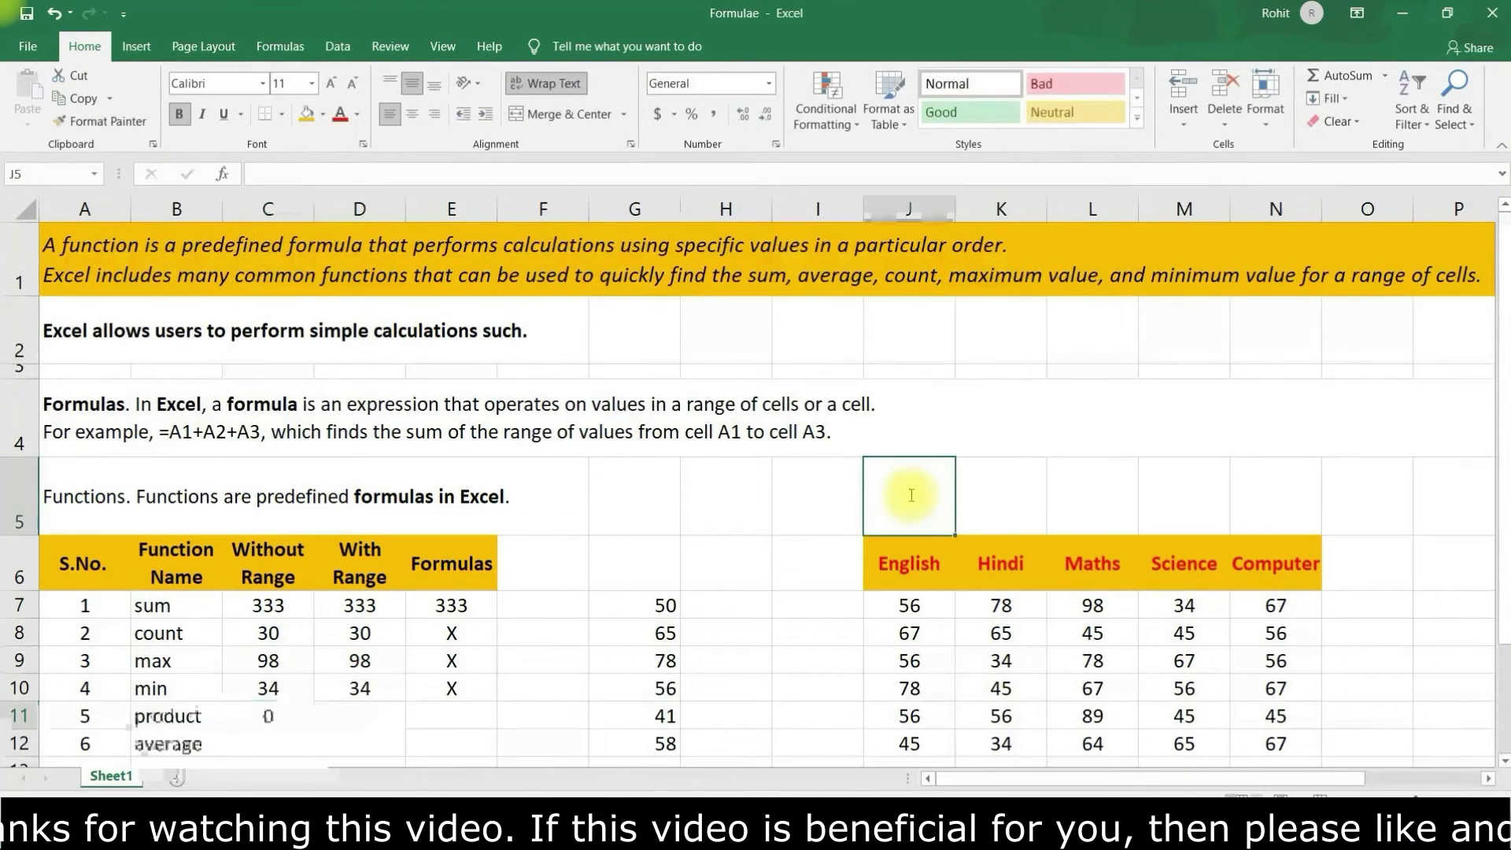
text(2)
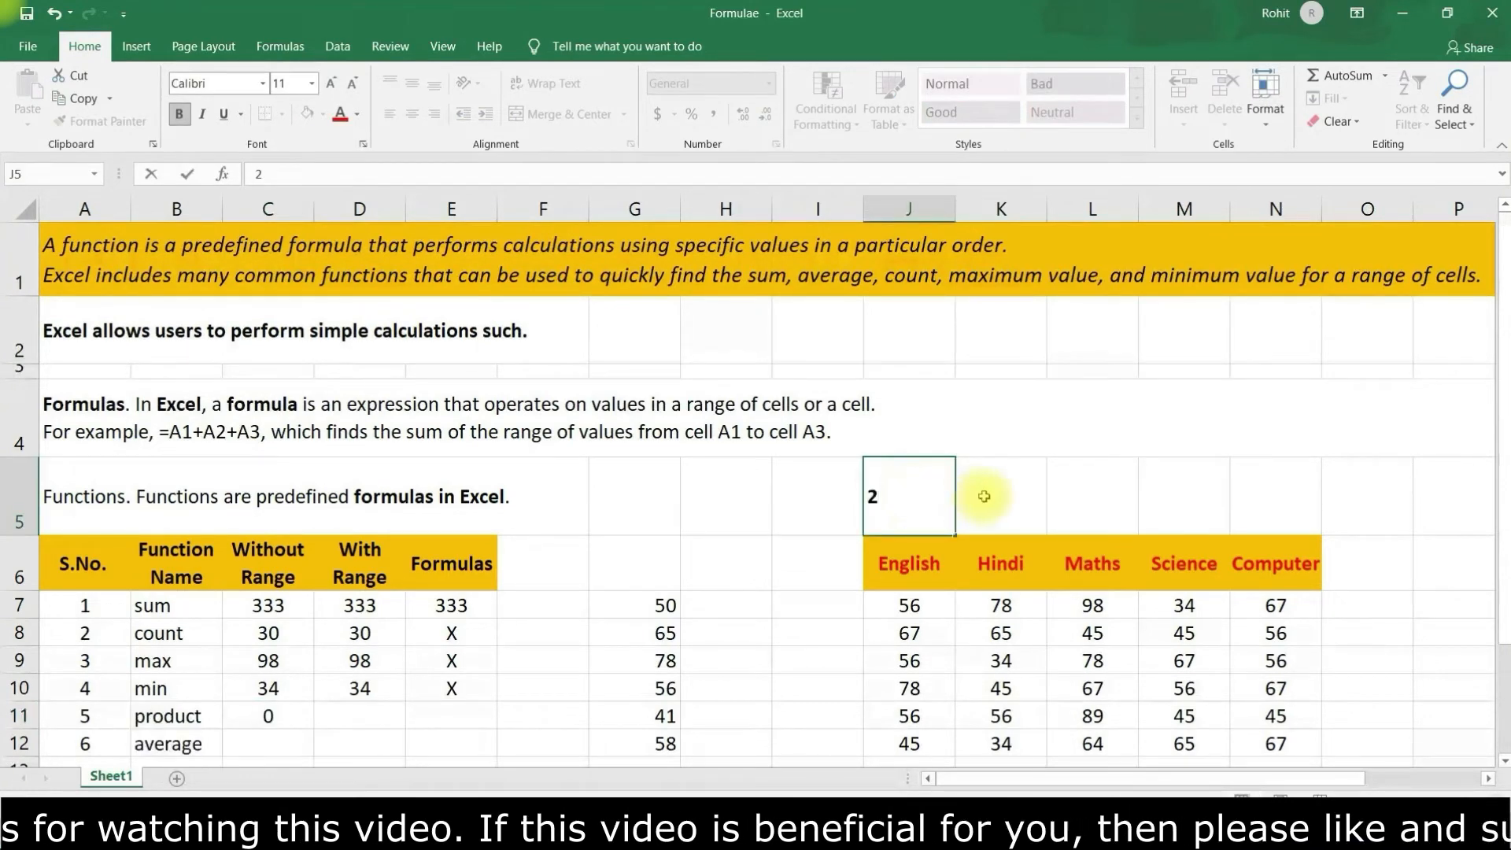
click(987, 494)
text(1)
click(1093, 497)
text(2)
click(1177, 497)
text(3)
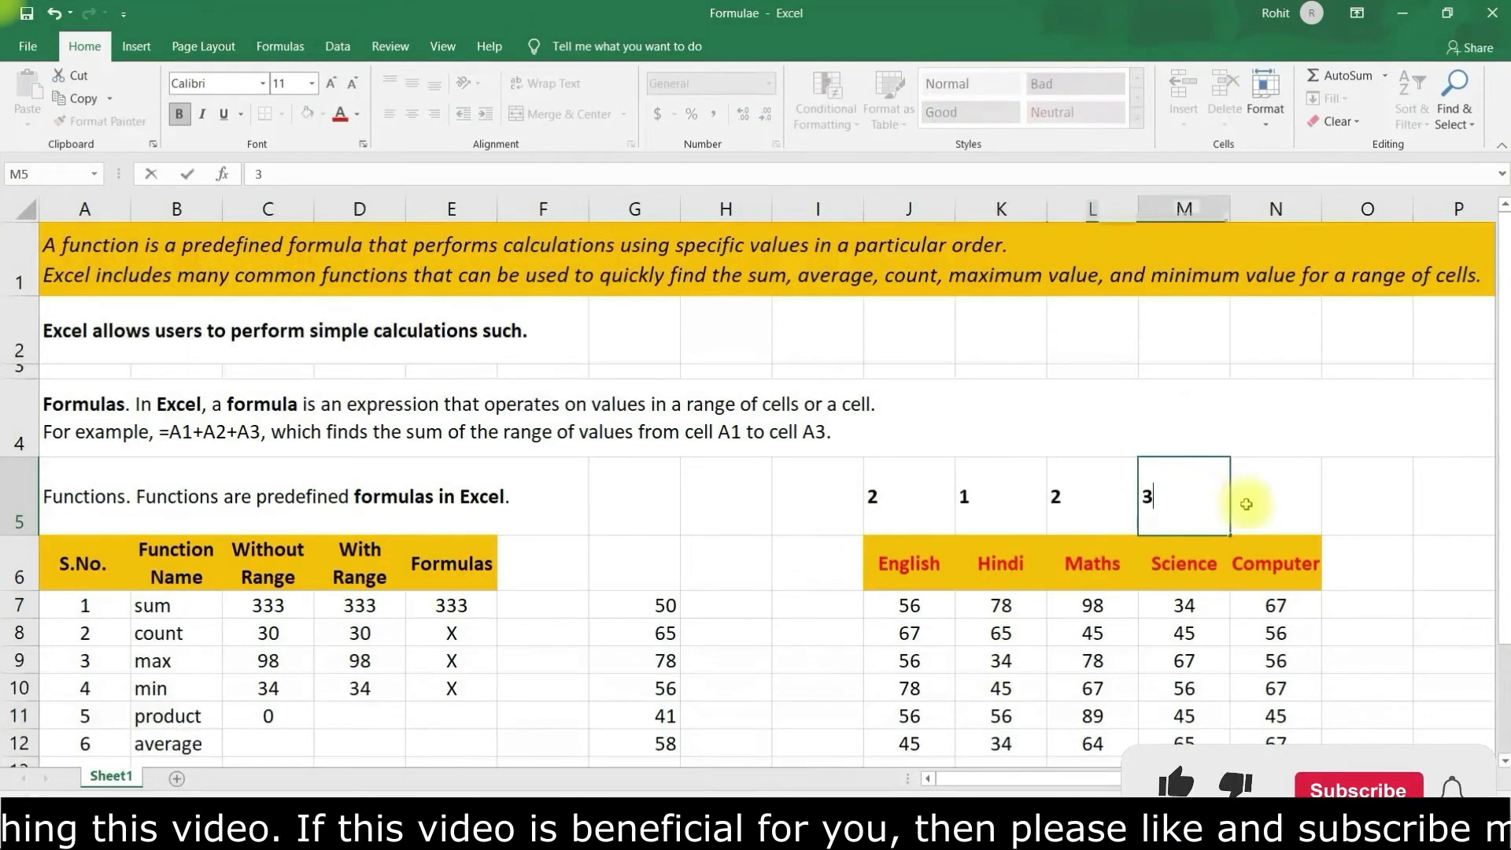
click(1279, 503)
text(1)
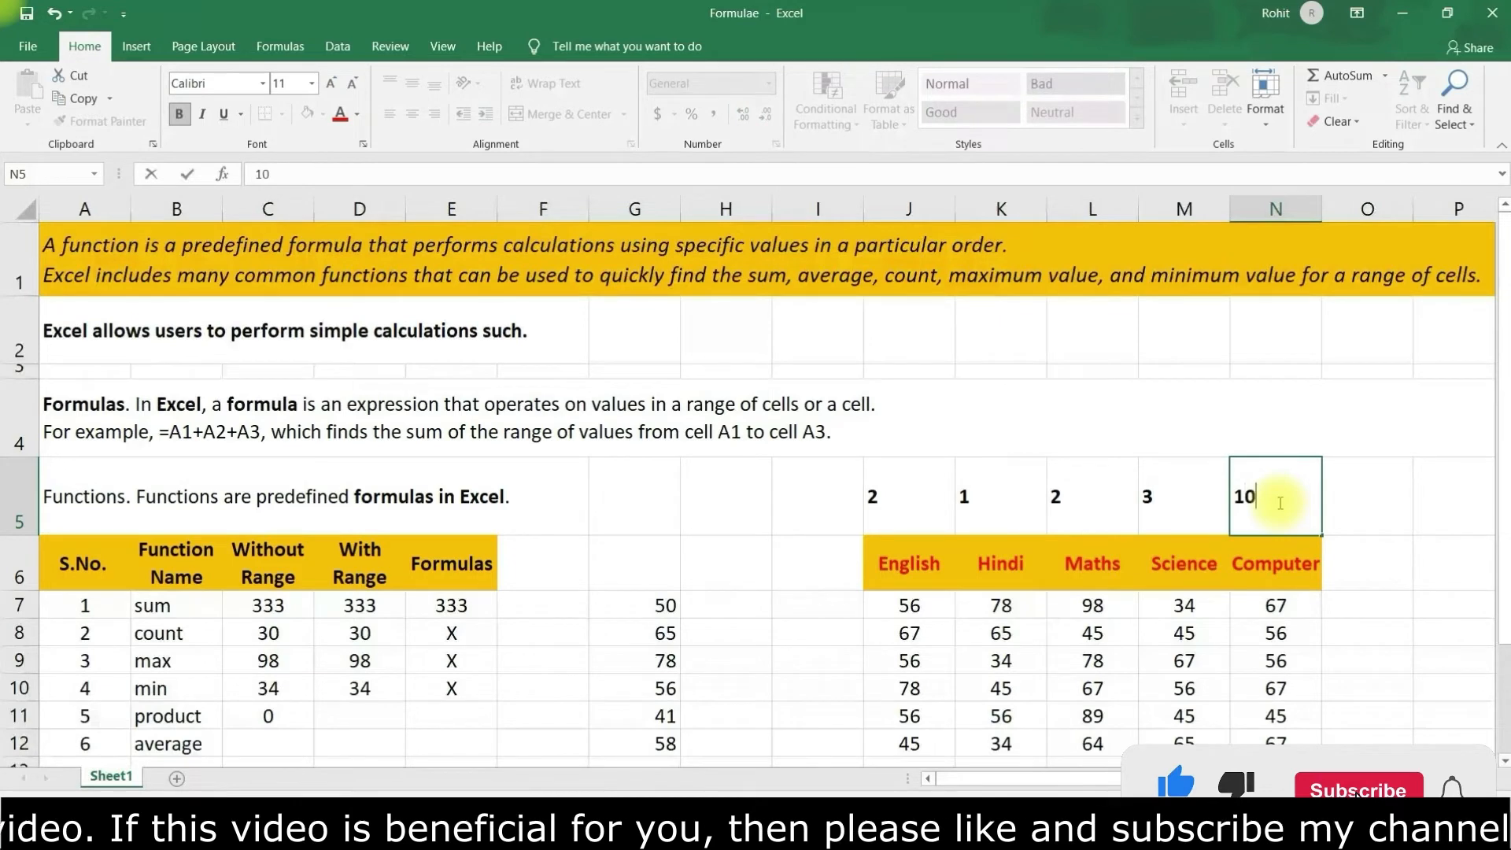
text(0)
key(Return)
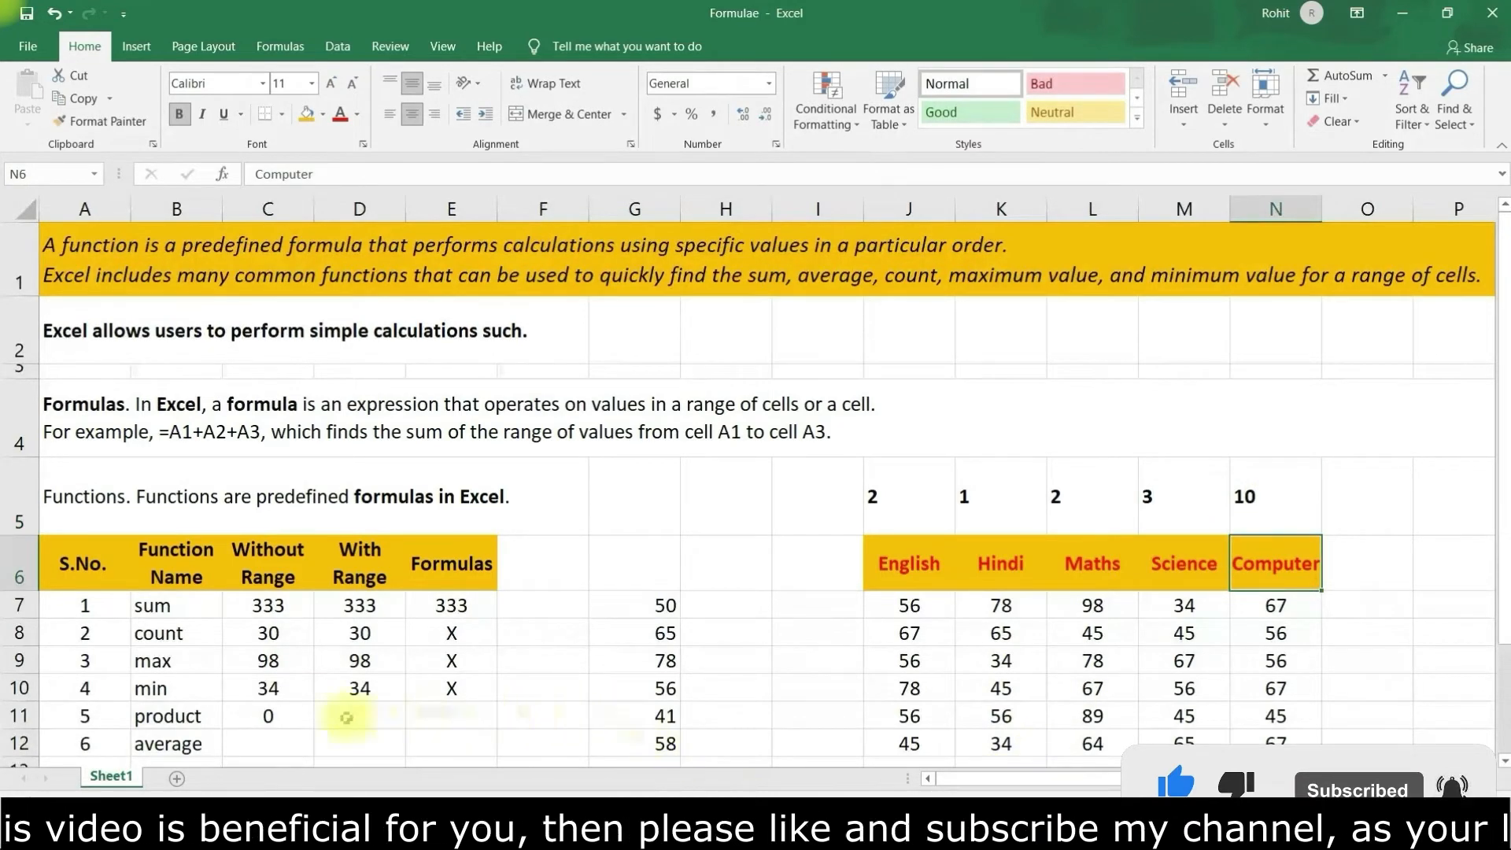
Step: Correct the formula in C11 to =PRODUCT(J5:N5) so it multiplies the sample values
click(266, 715)
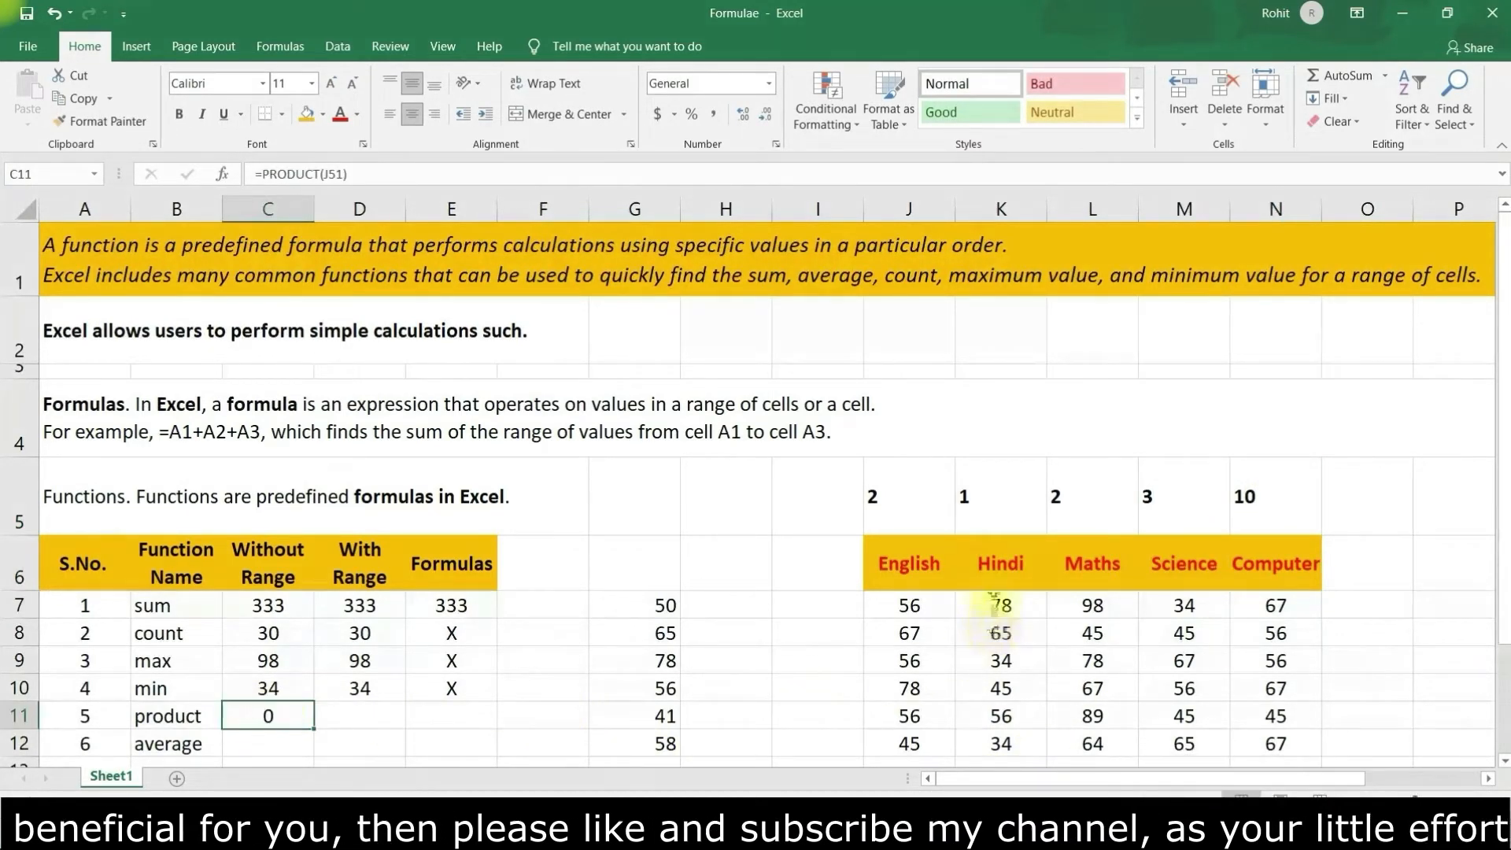
double_click(282, 710)
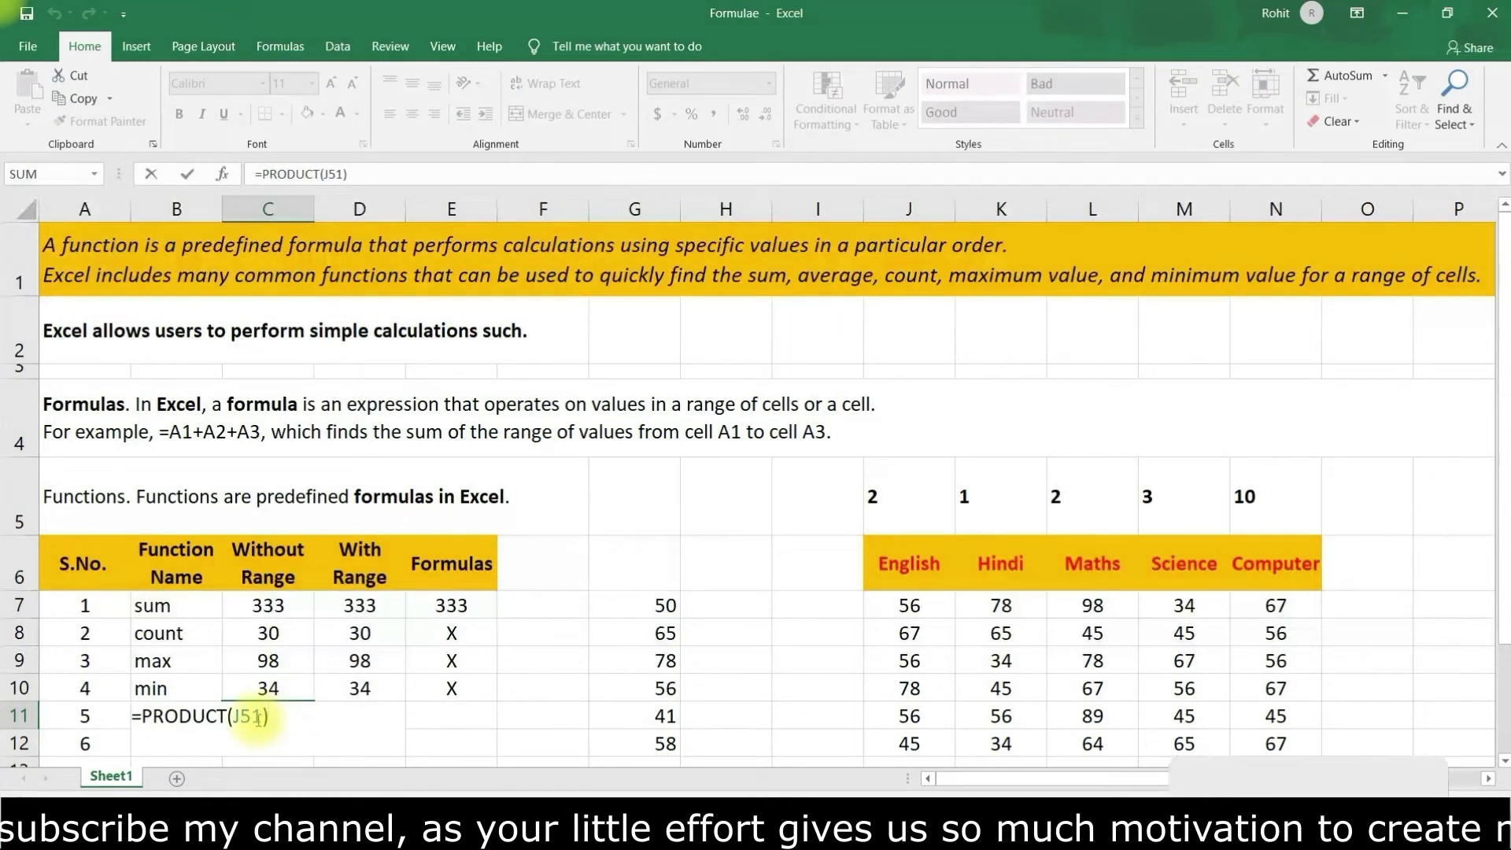
key(BackSpace)
key(BackSpace)
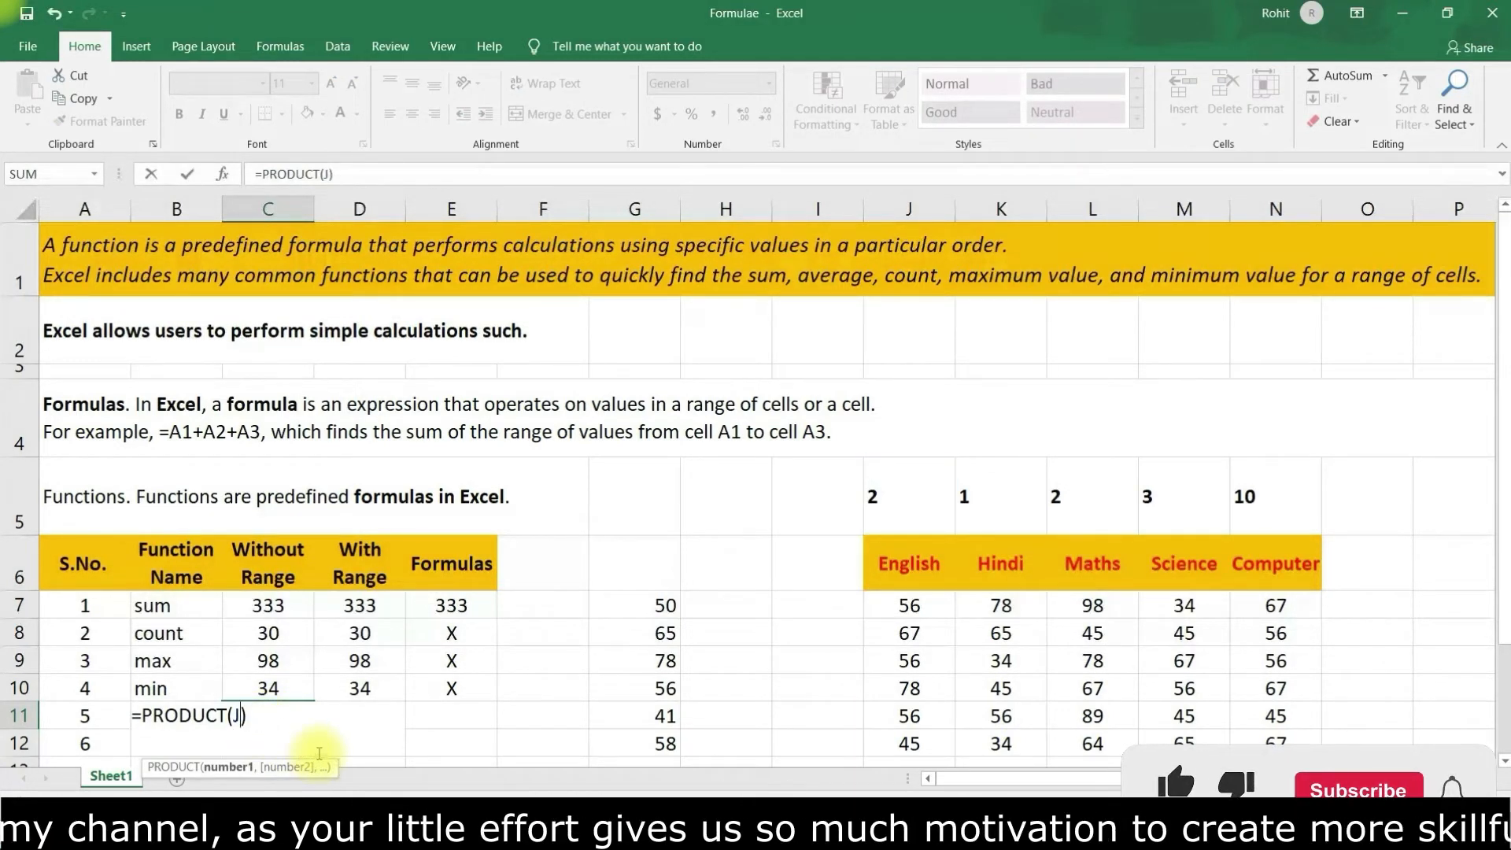
drag(885, 497, 1264, 496)
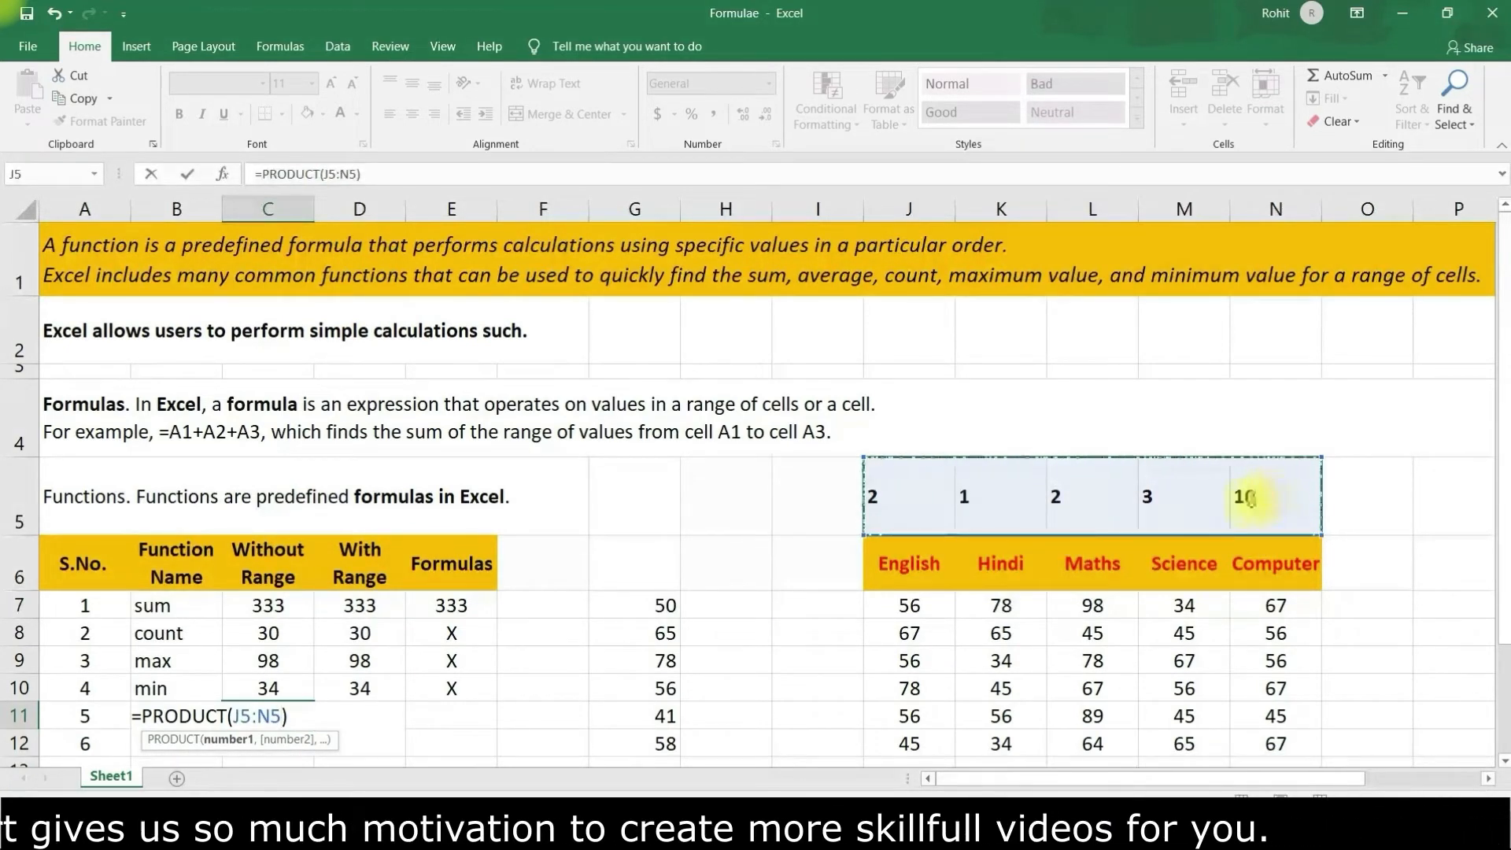
key(Return)
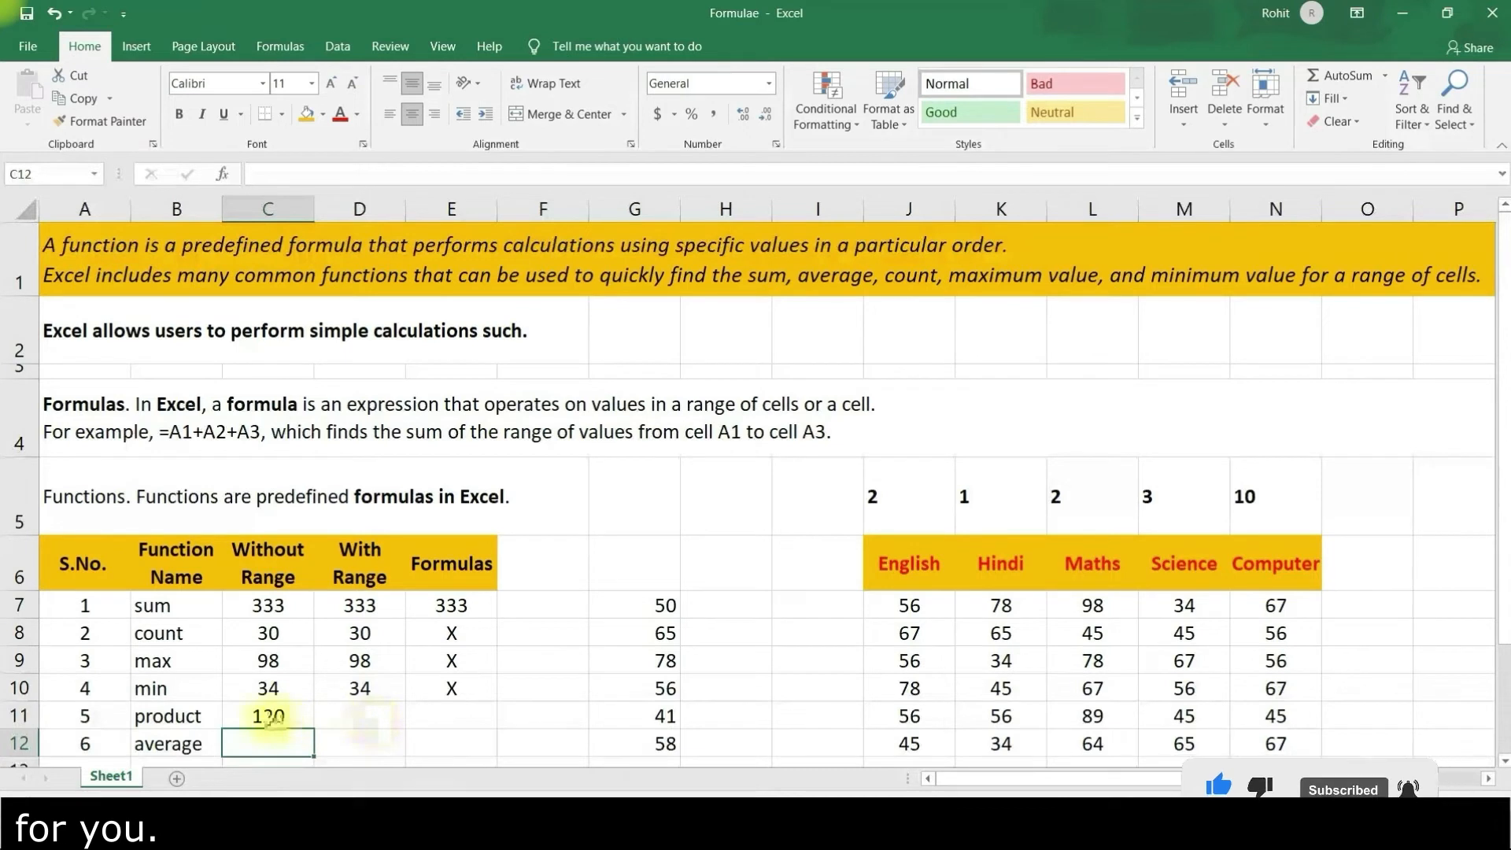
Step: Reopen the PRODUCT formula in C11 and cut its range down to the single reference J5
click(268, 716)
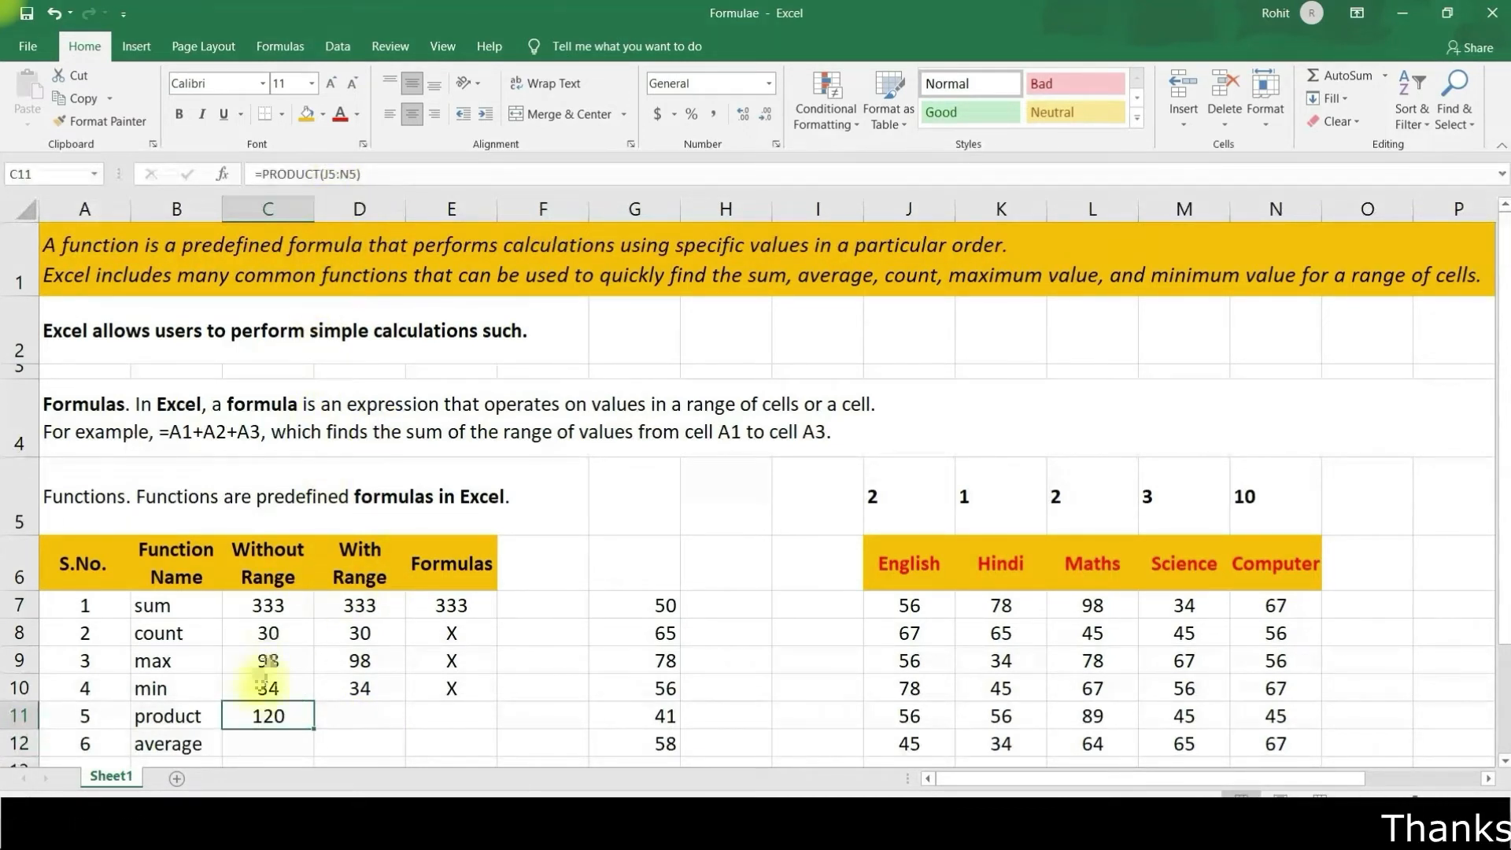
key(F2)
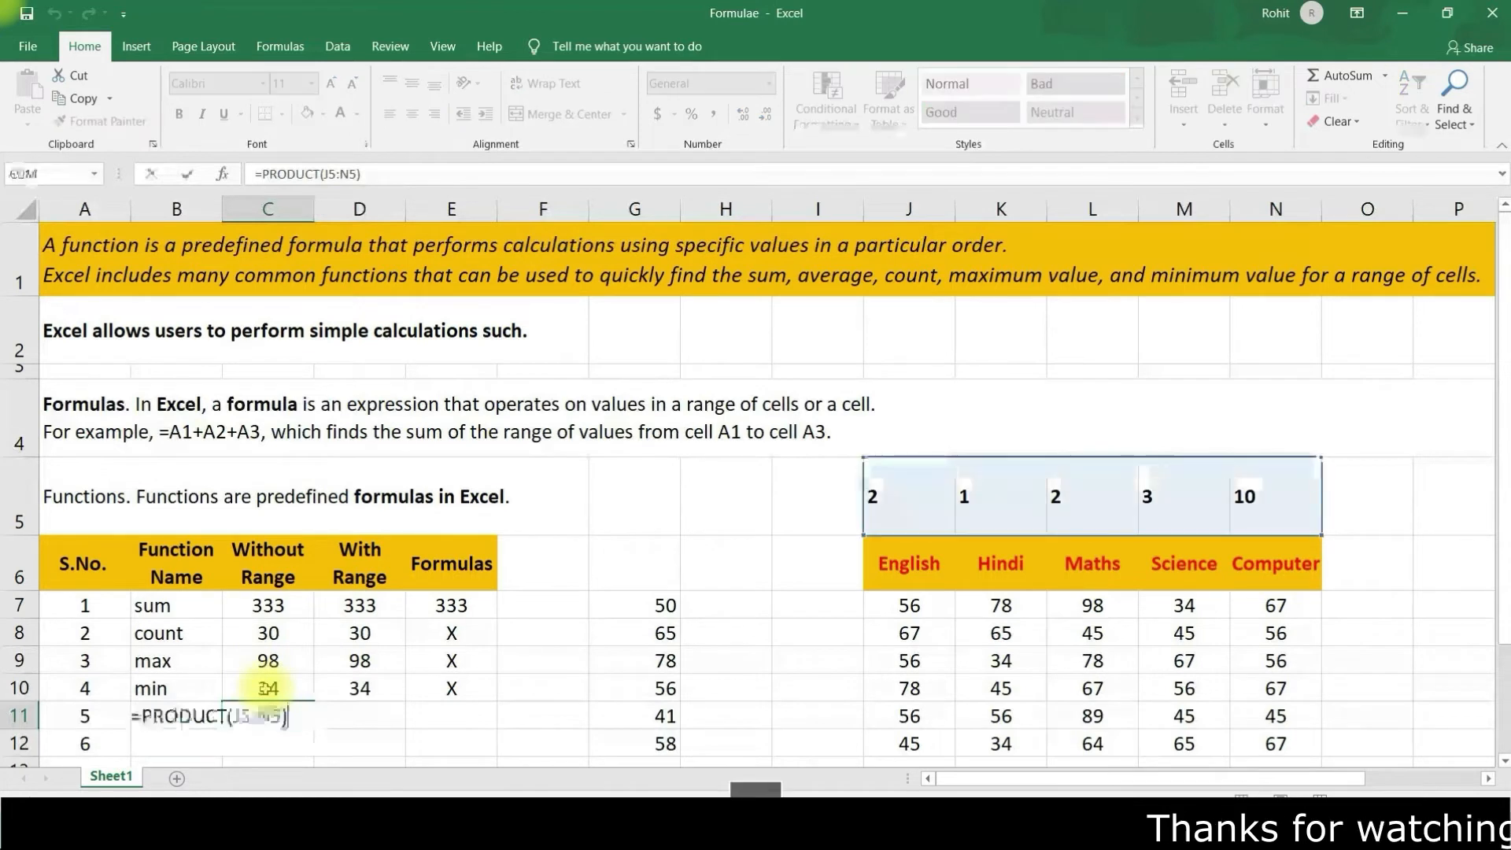
key(Left)
key(BackSpace)
key(BackSpace)
key(BackSpace)
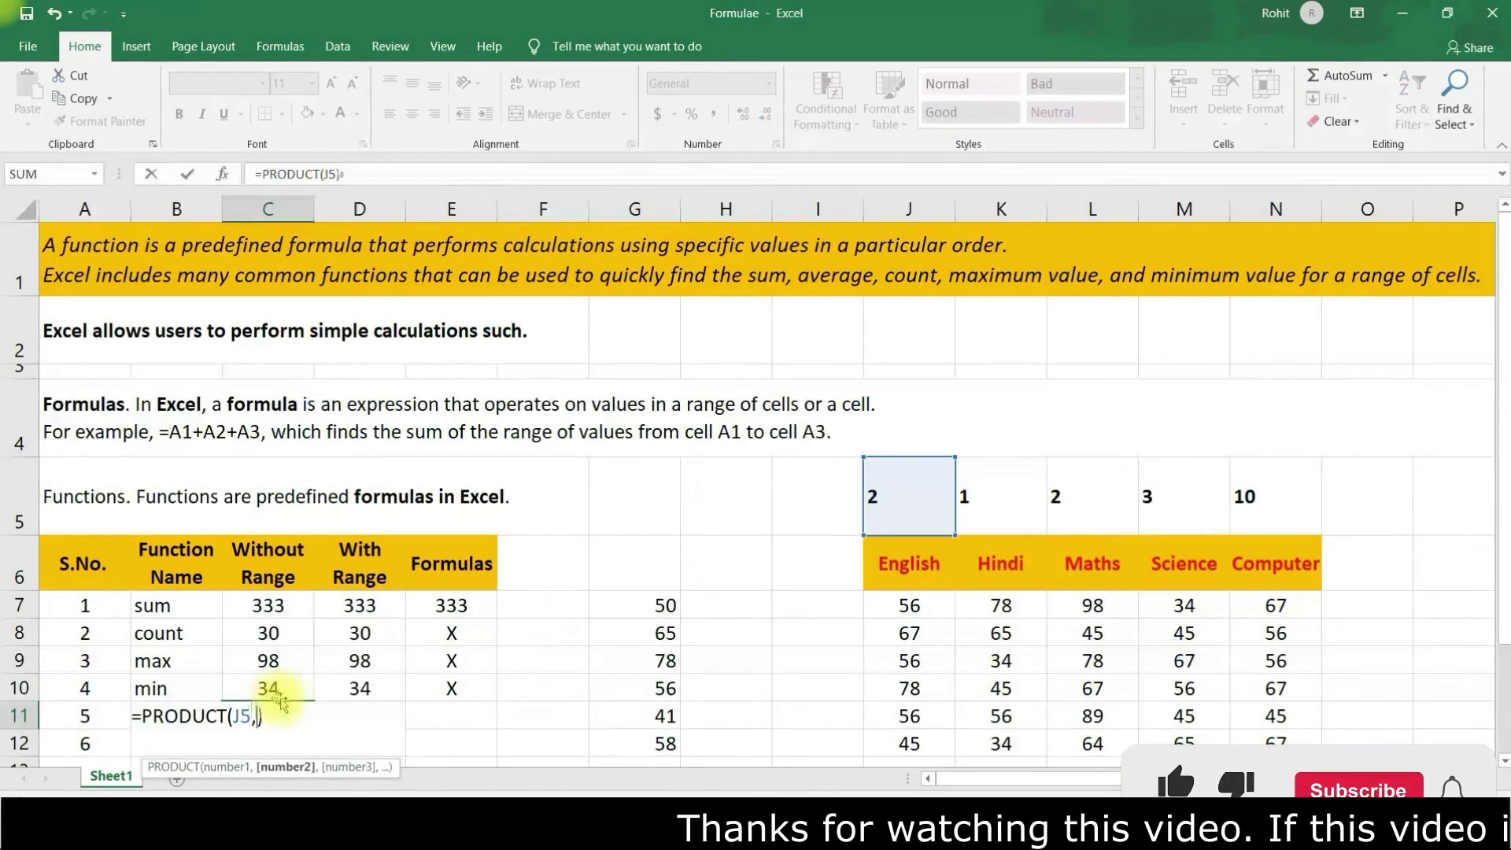
Step: Add K5, L5, M5 and N5 as separate arguments, making C11 =PRODUCT(J5,K5,L5,M5,N5), and accept the corrected formula
text(,)
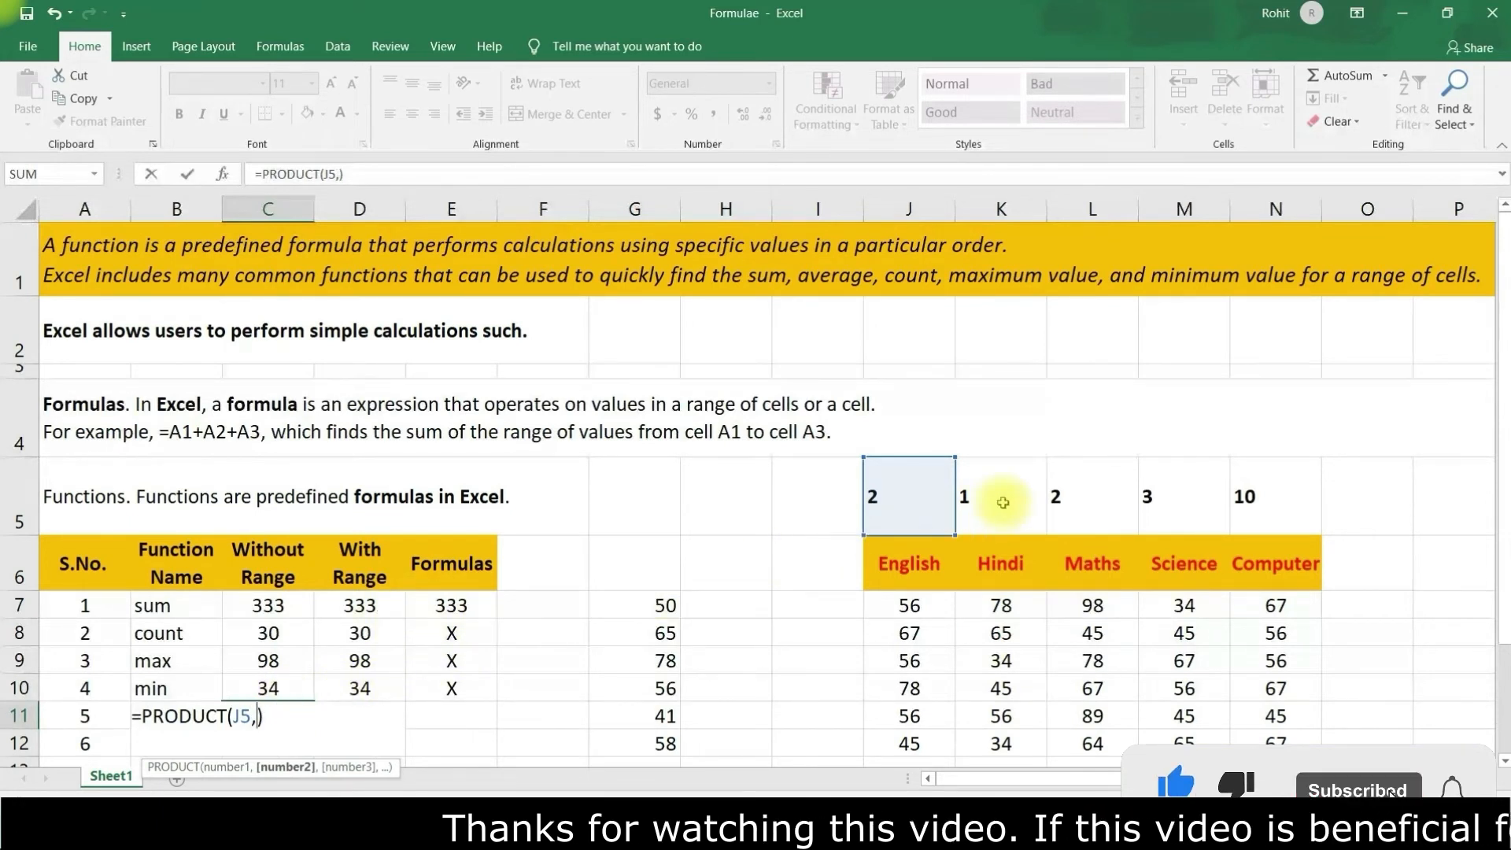
click(1003, 503)
text(,)
click(1089, 506)
text(,)
click(1160, 497)
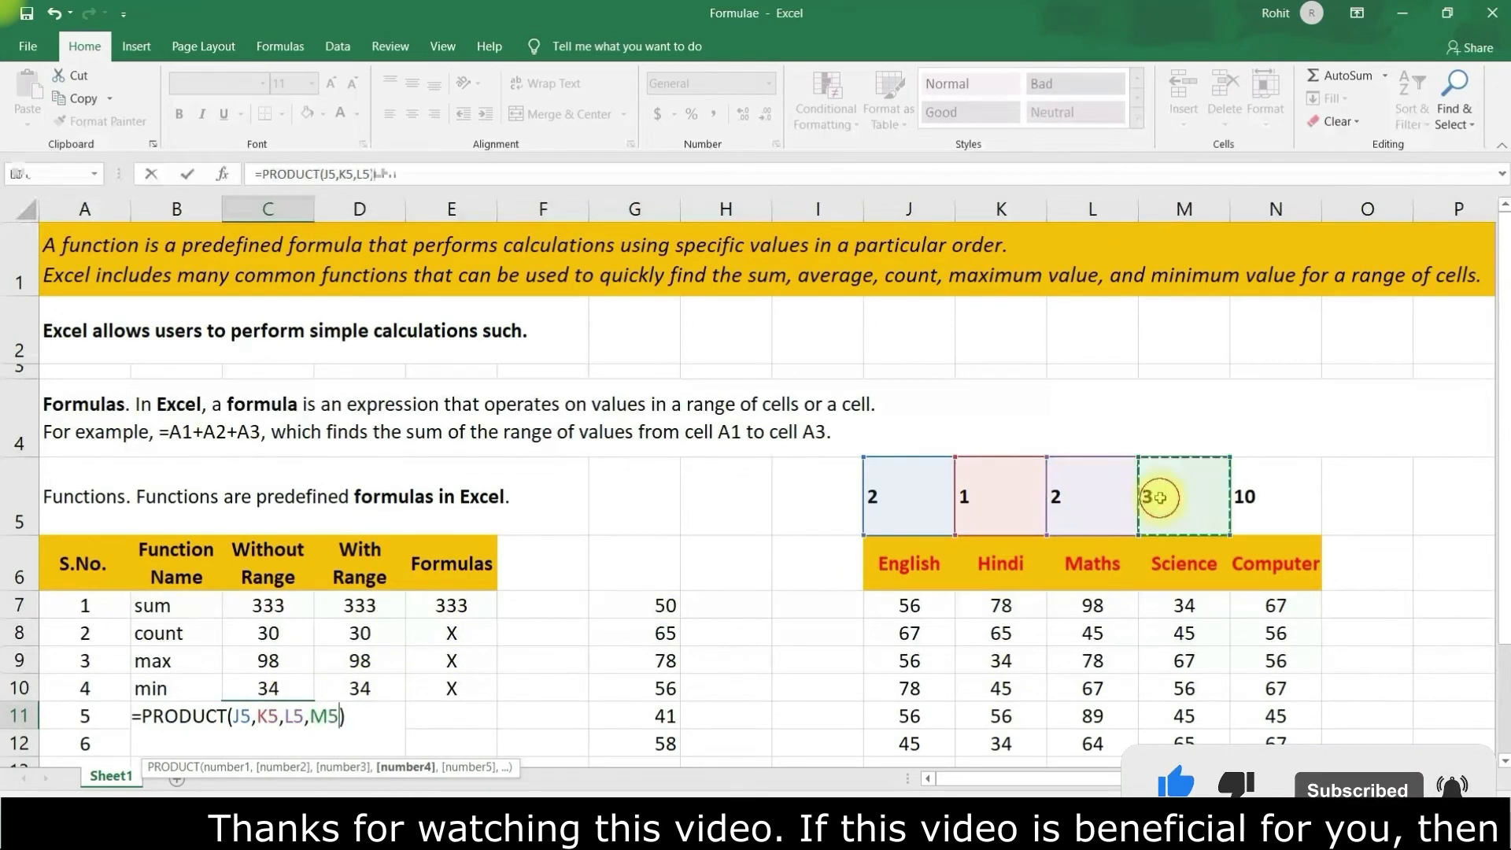
text(,)
click(1266, 511)
text())
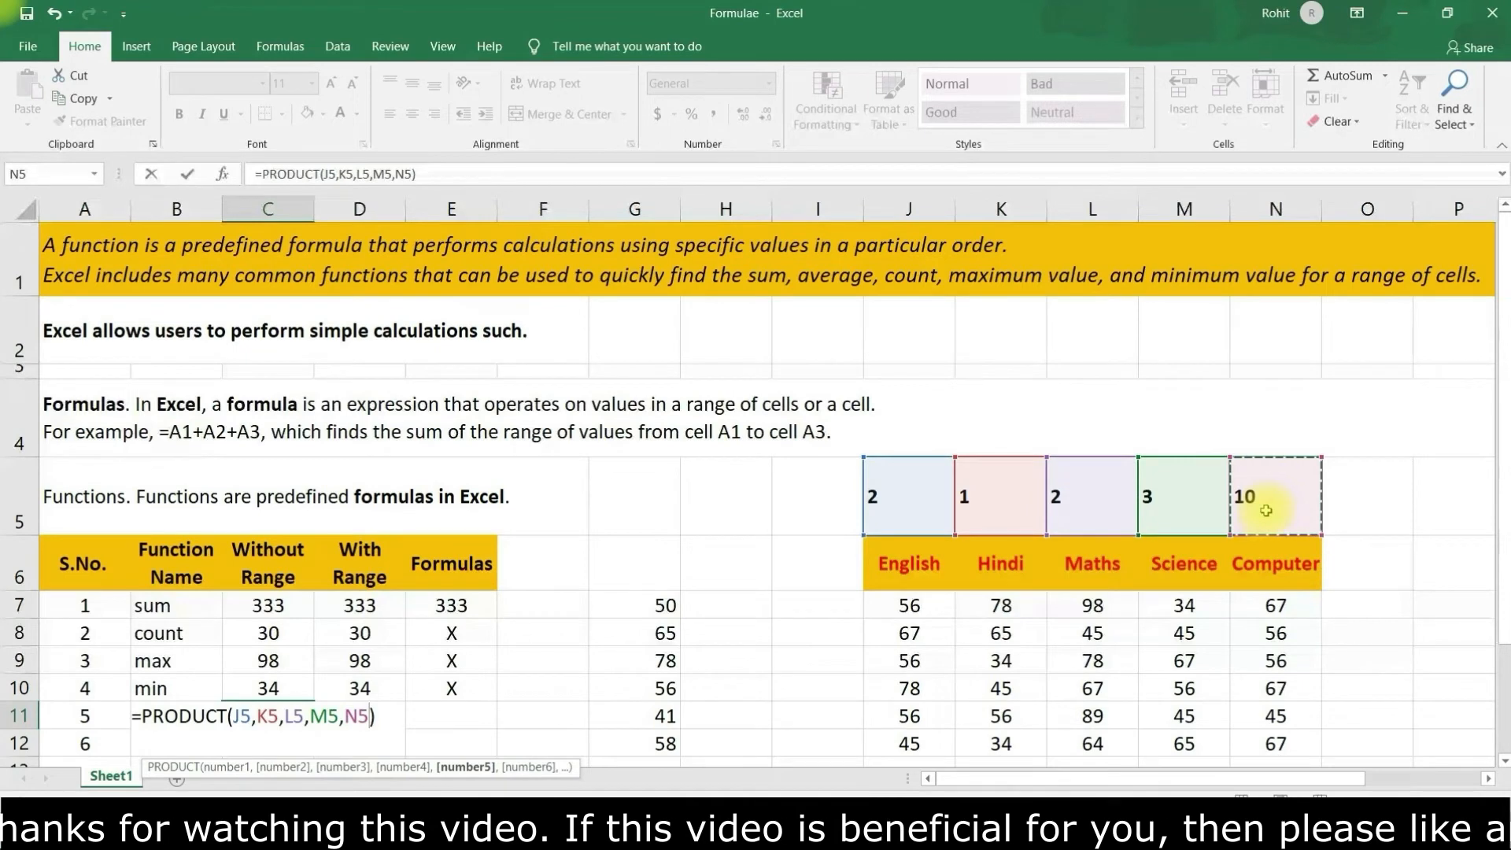
text())
key(Return)
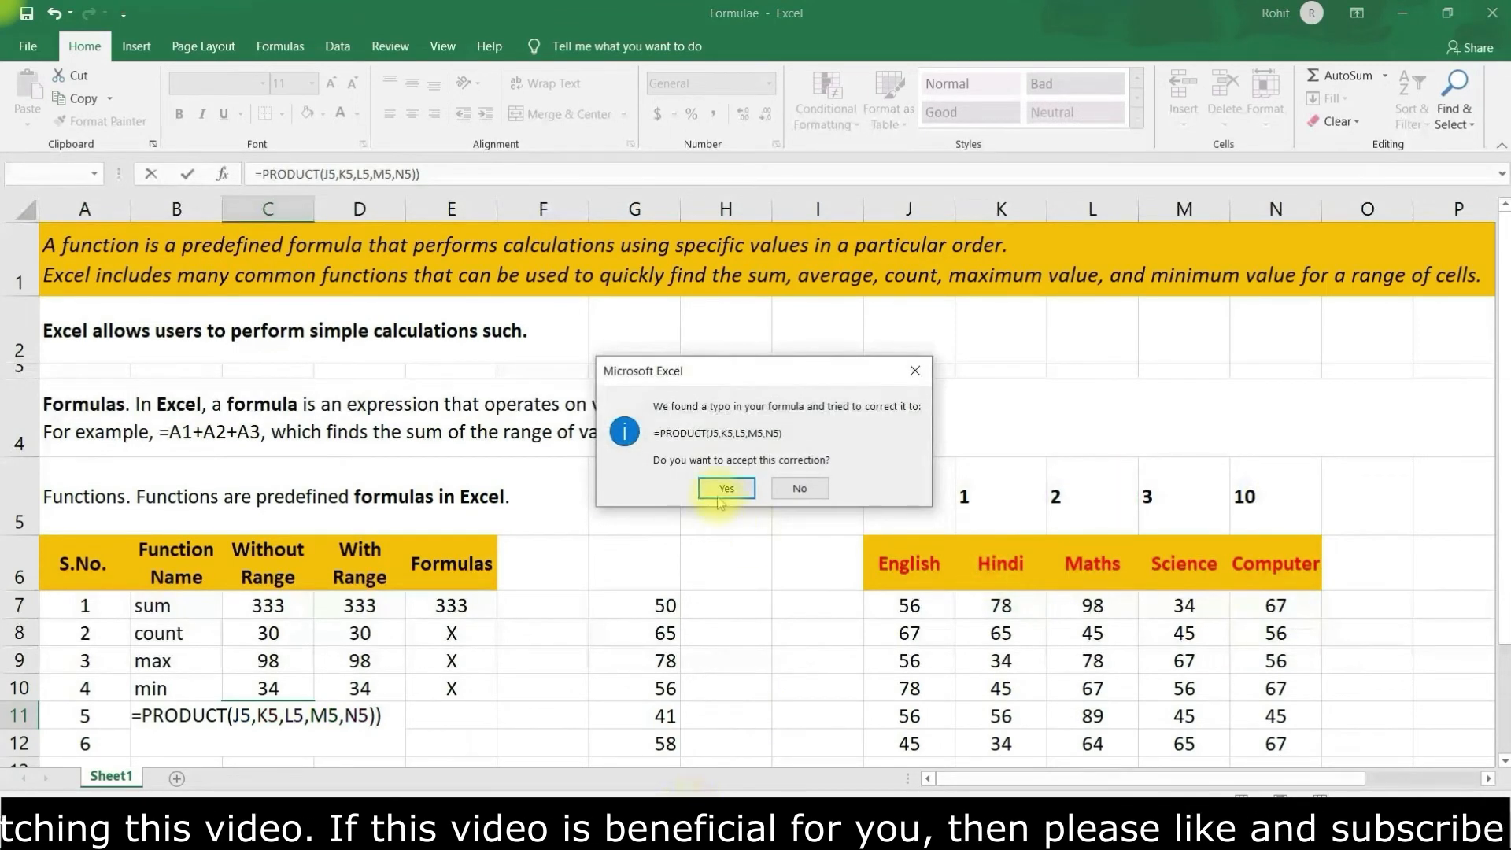
click(719, 490)
Step: Enter =PRODUCT(J5:N5) in D11 to calculate the product with a range
click(367, 714)
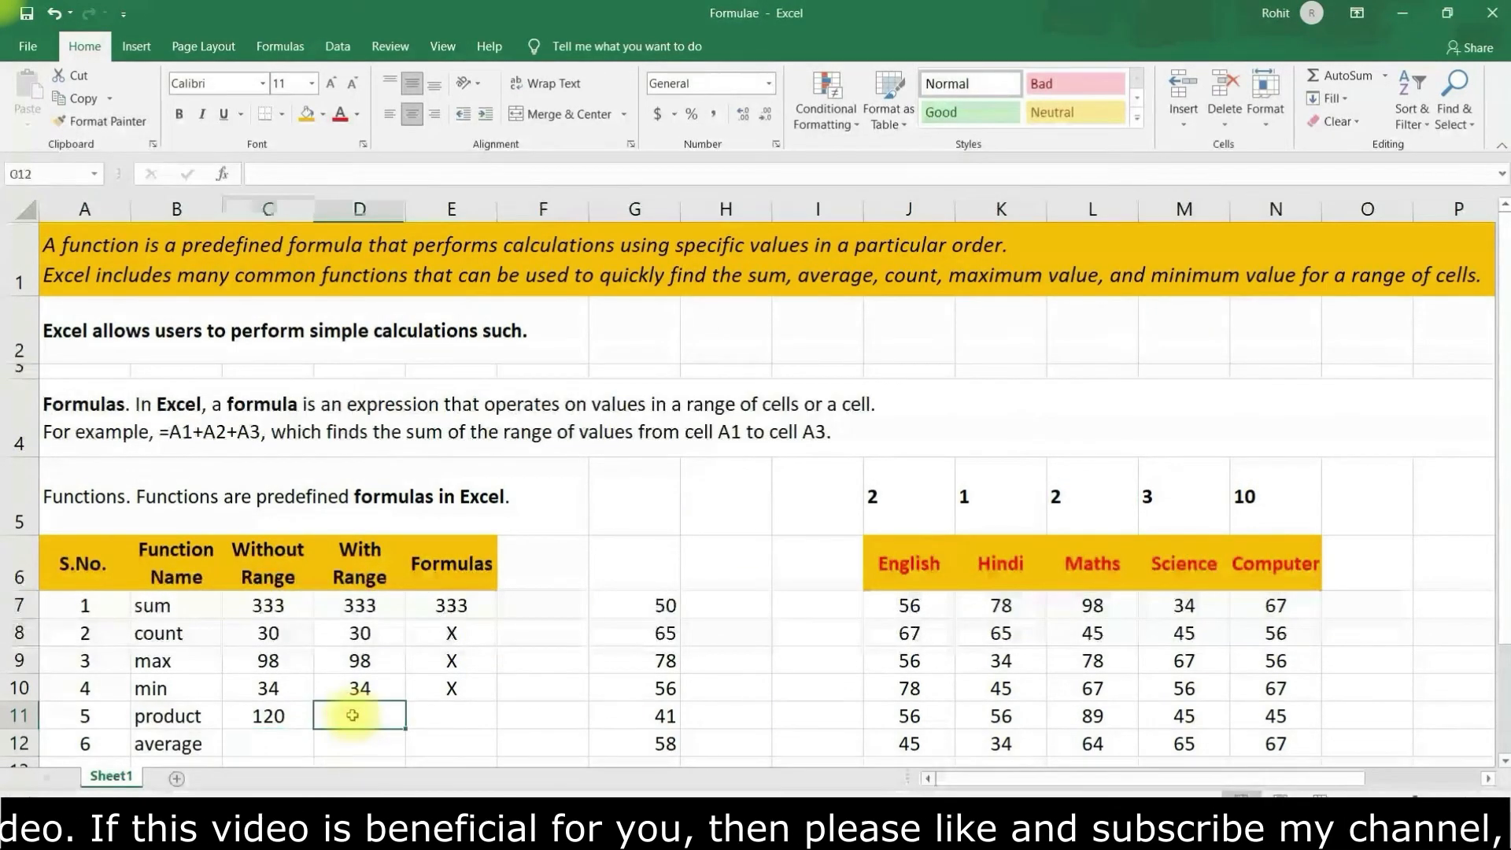
text(=)
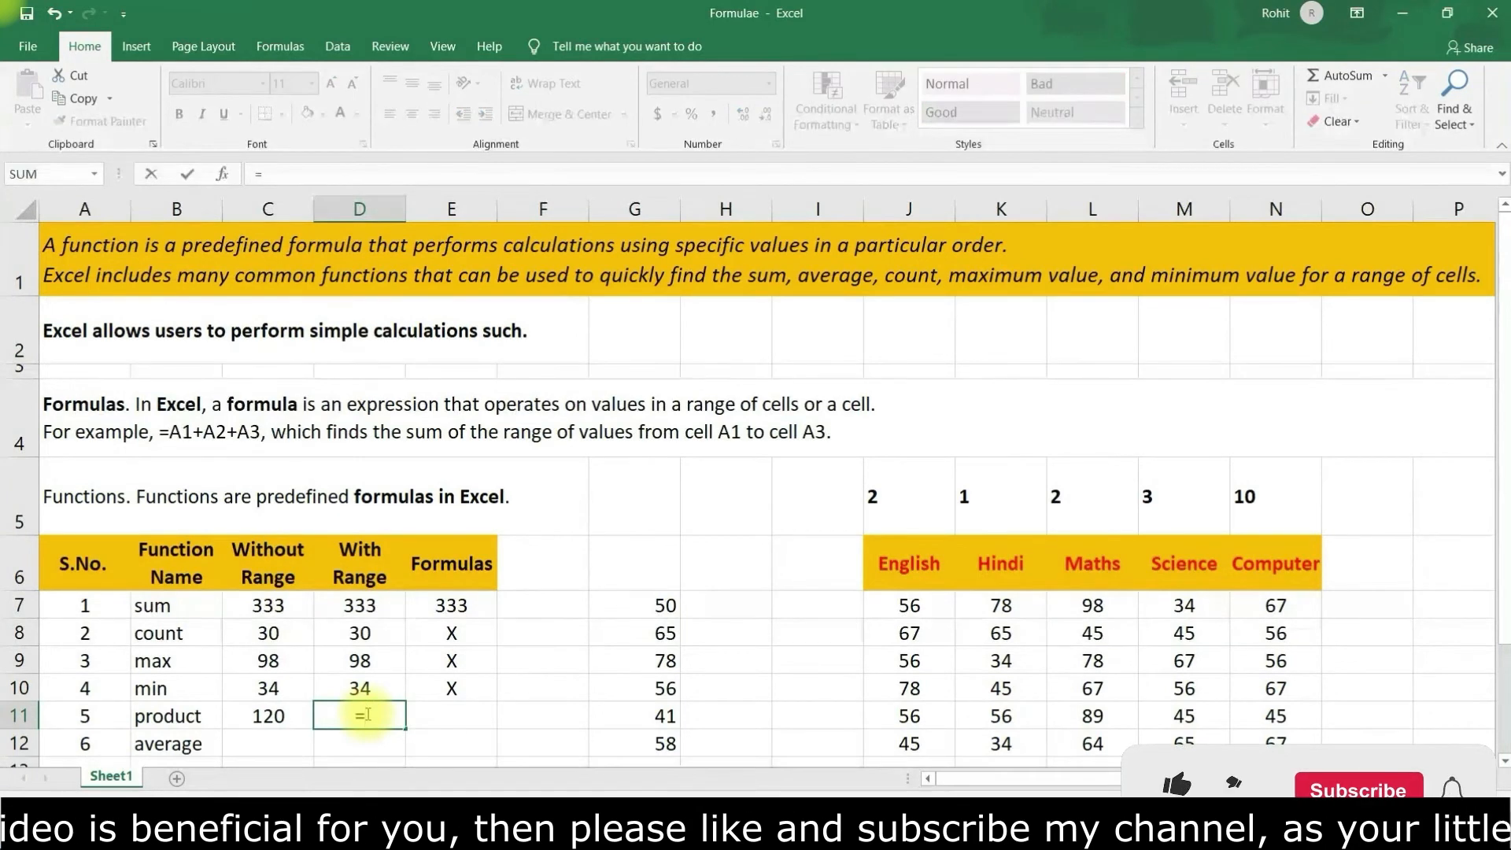
text(product()
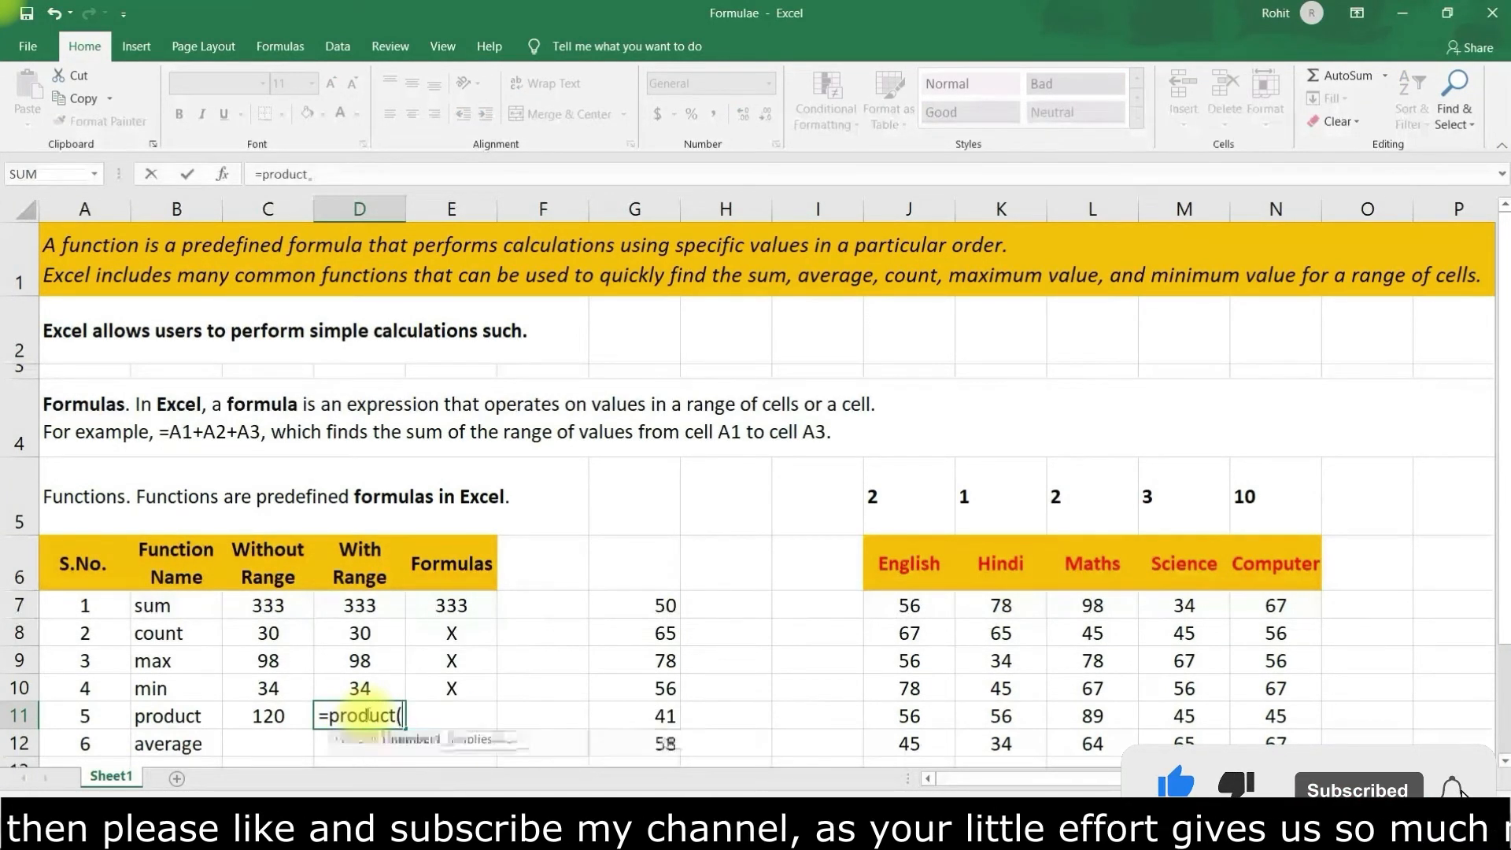
drag(884, 499, 1243, 486)
text())
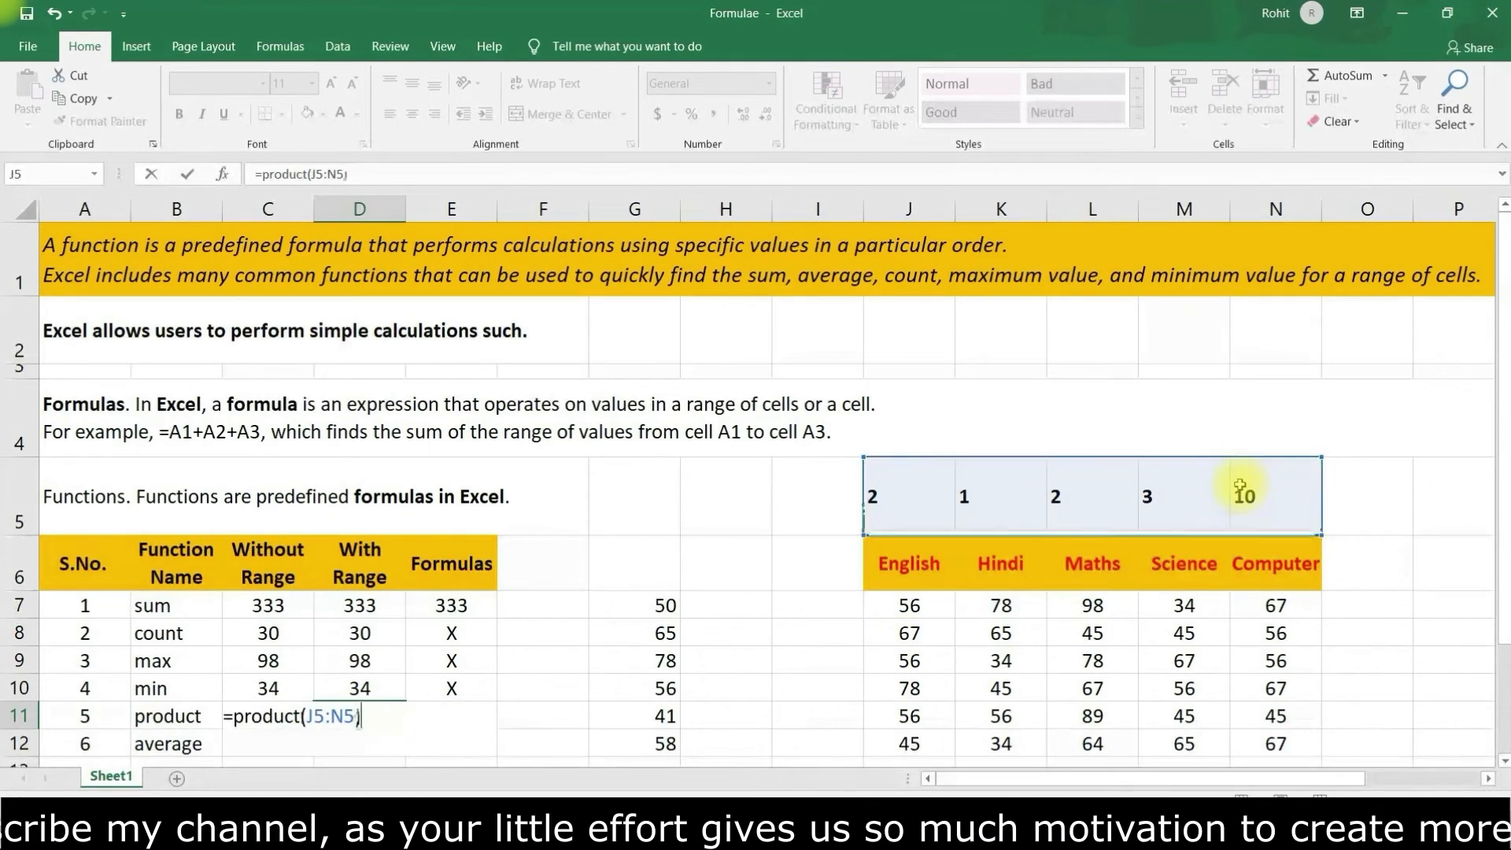
key(Return)
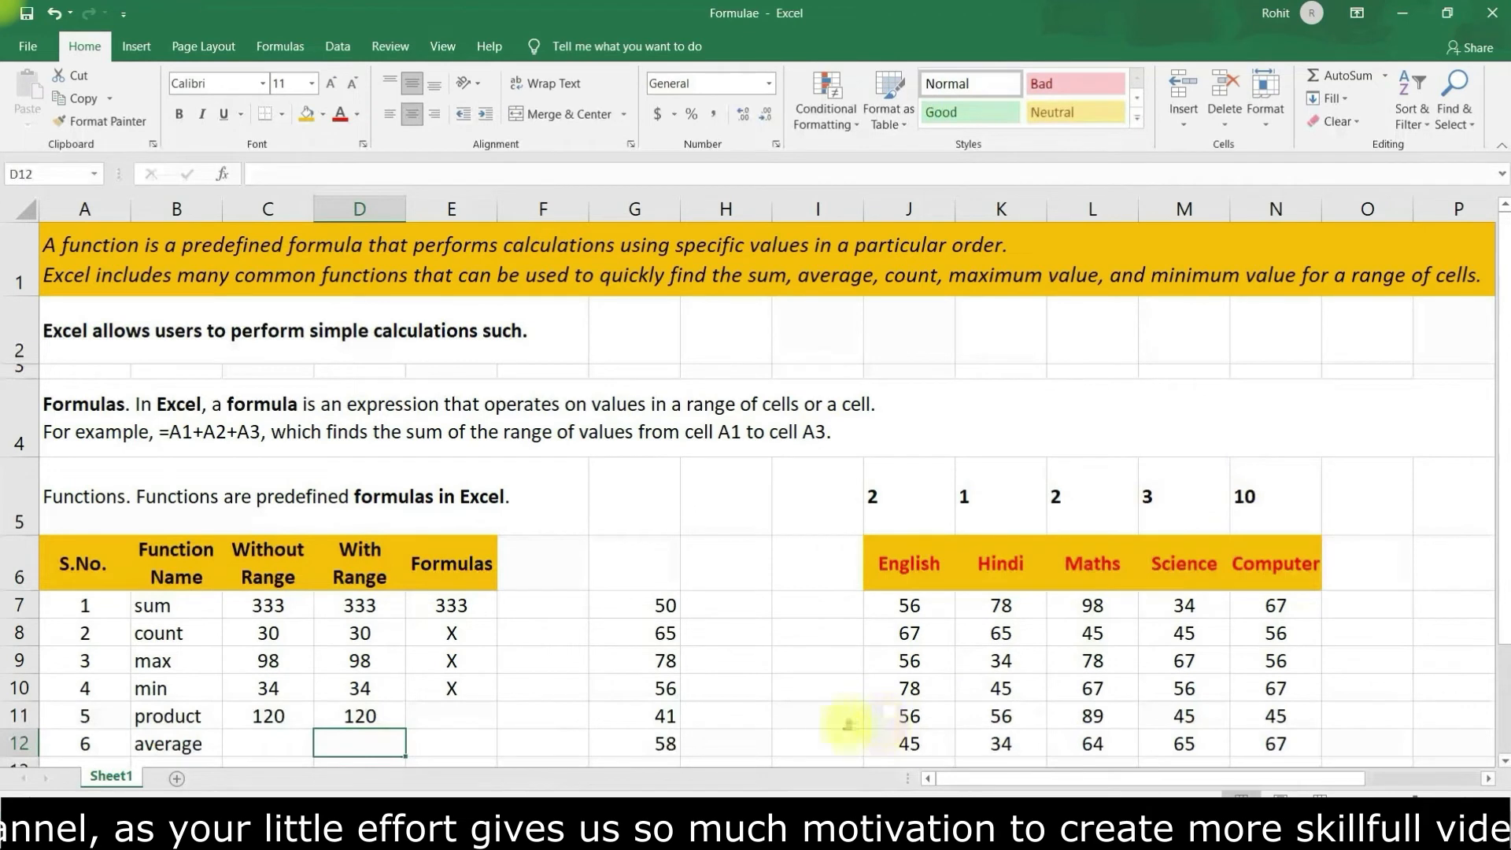
Step: Enter =J5*K5*L5*M5*N5 in E11 to calculate the product with a plain formula
click(465, 718)
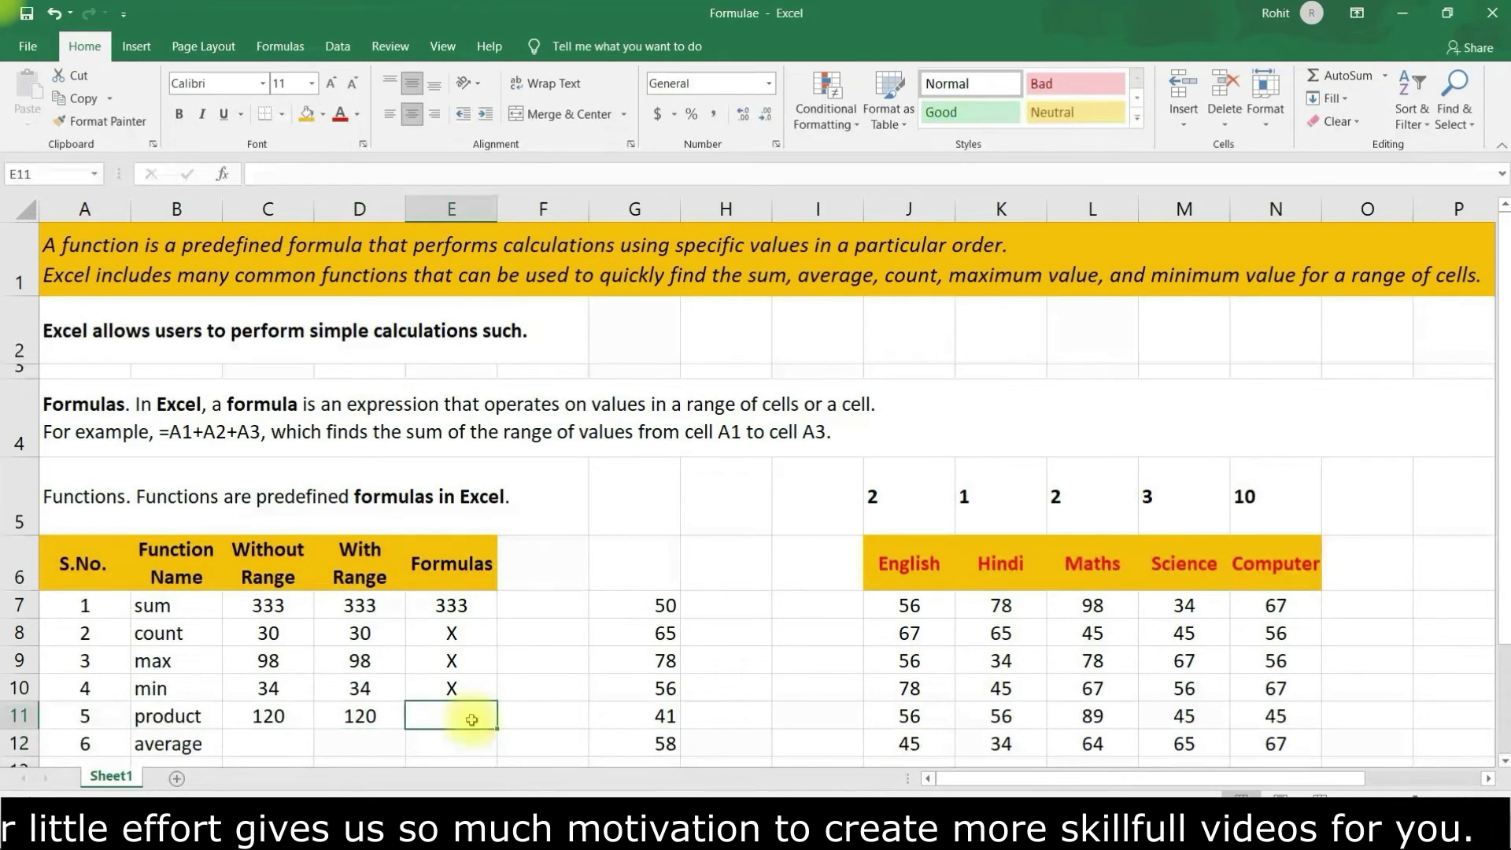
text(=)
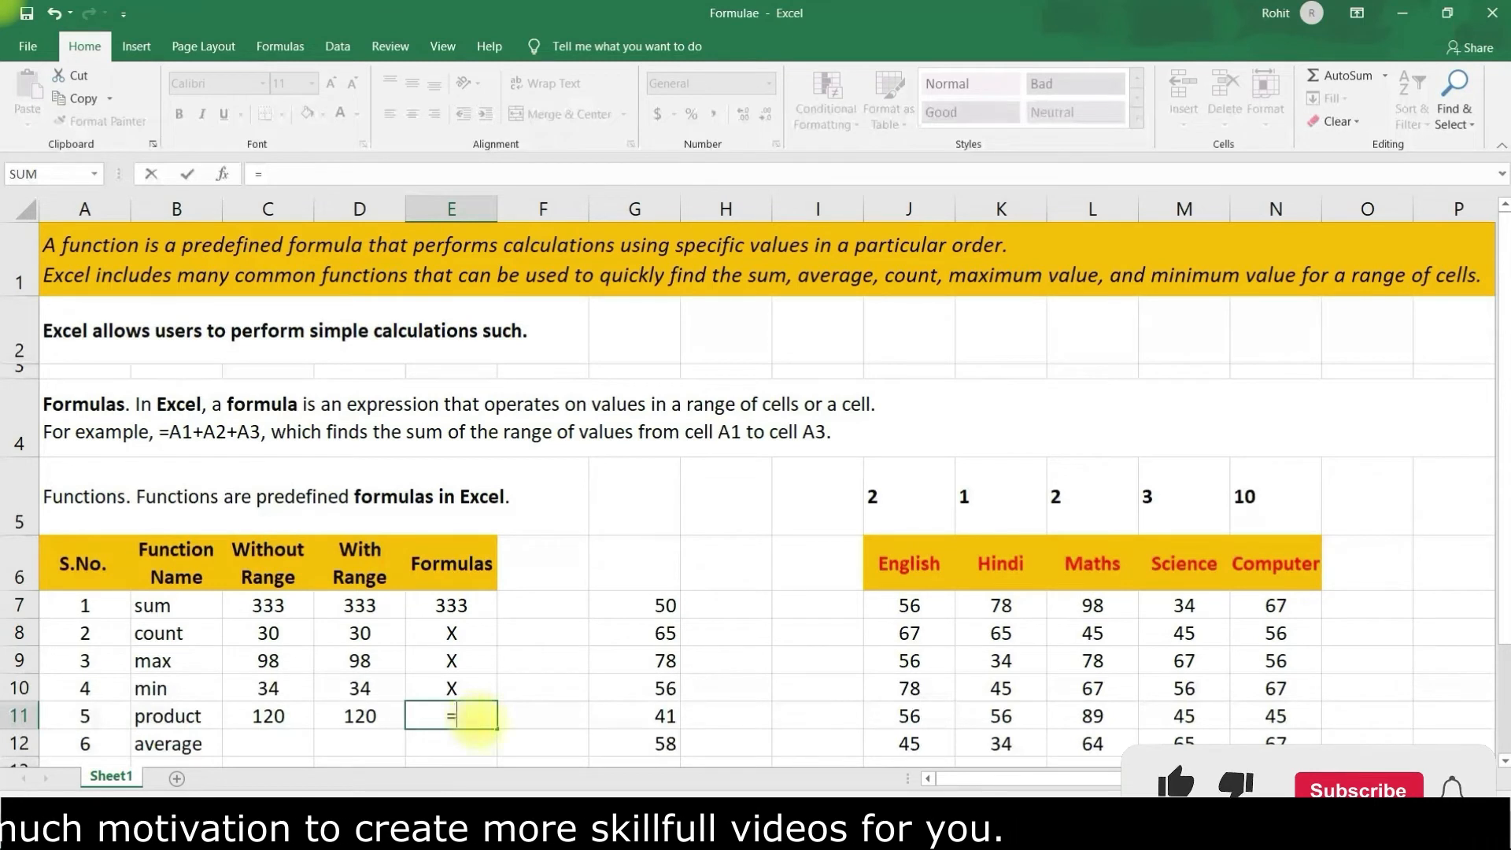
click(888, 500)
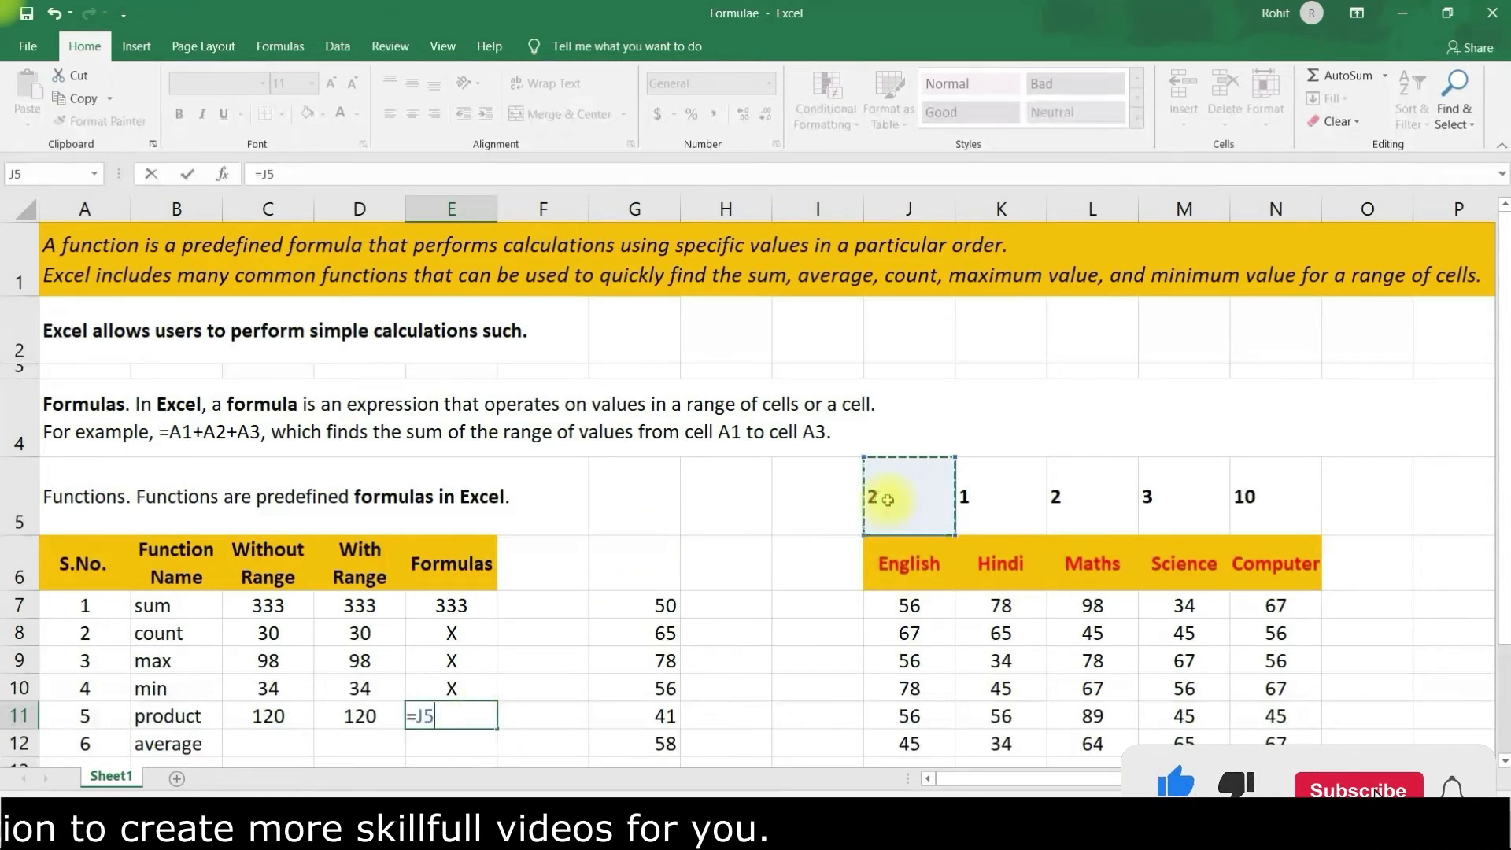
text(*)
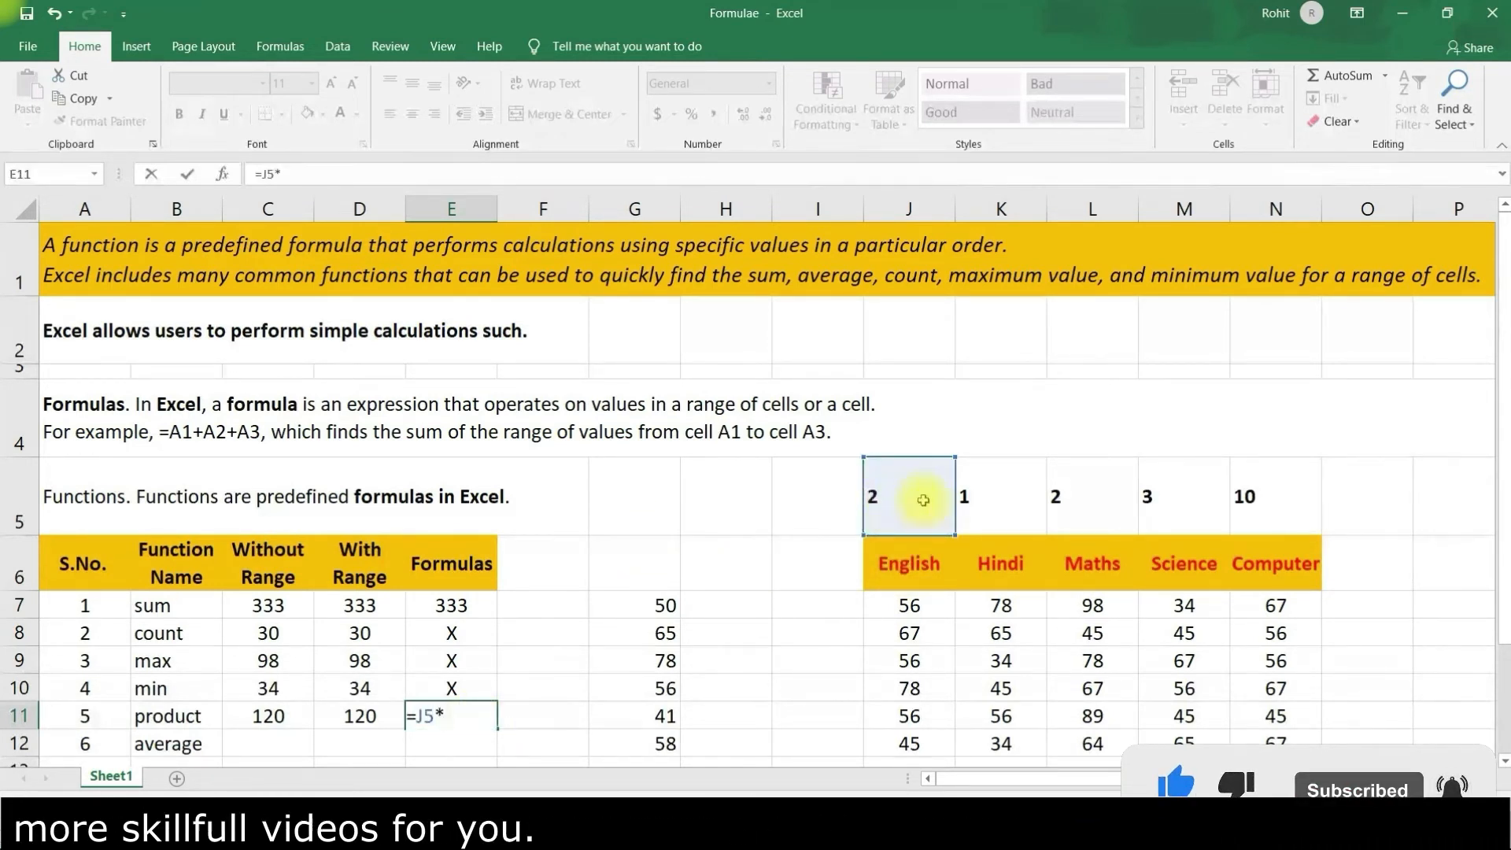
click(984, 496)
text(*)
click(1069, 498)
text(*)
click(1150, 498)
text(*)
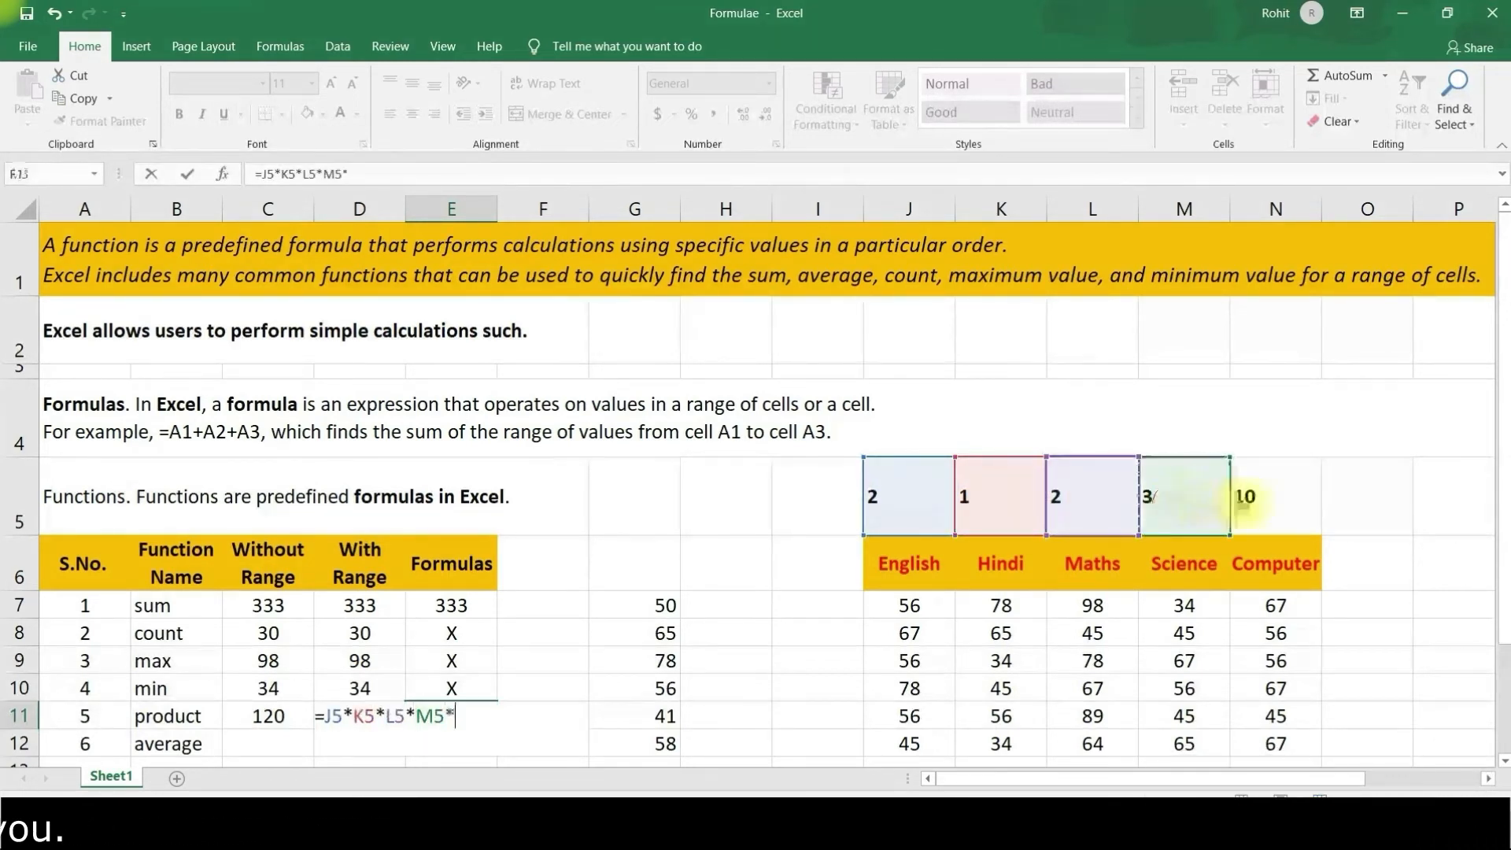
click(1248, 497)
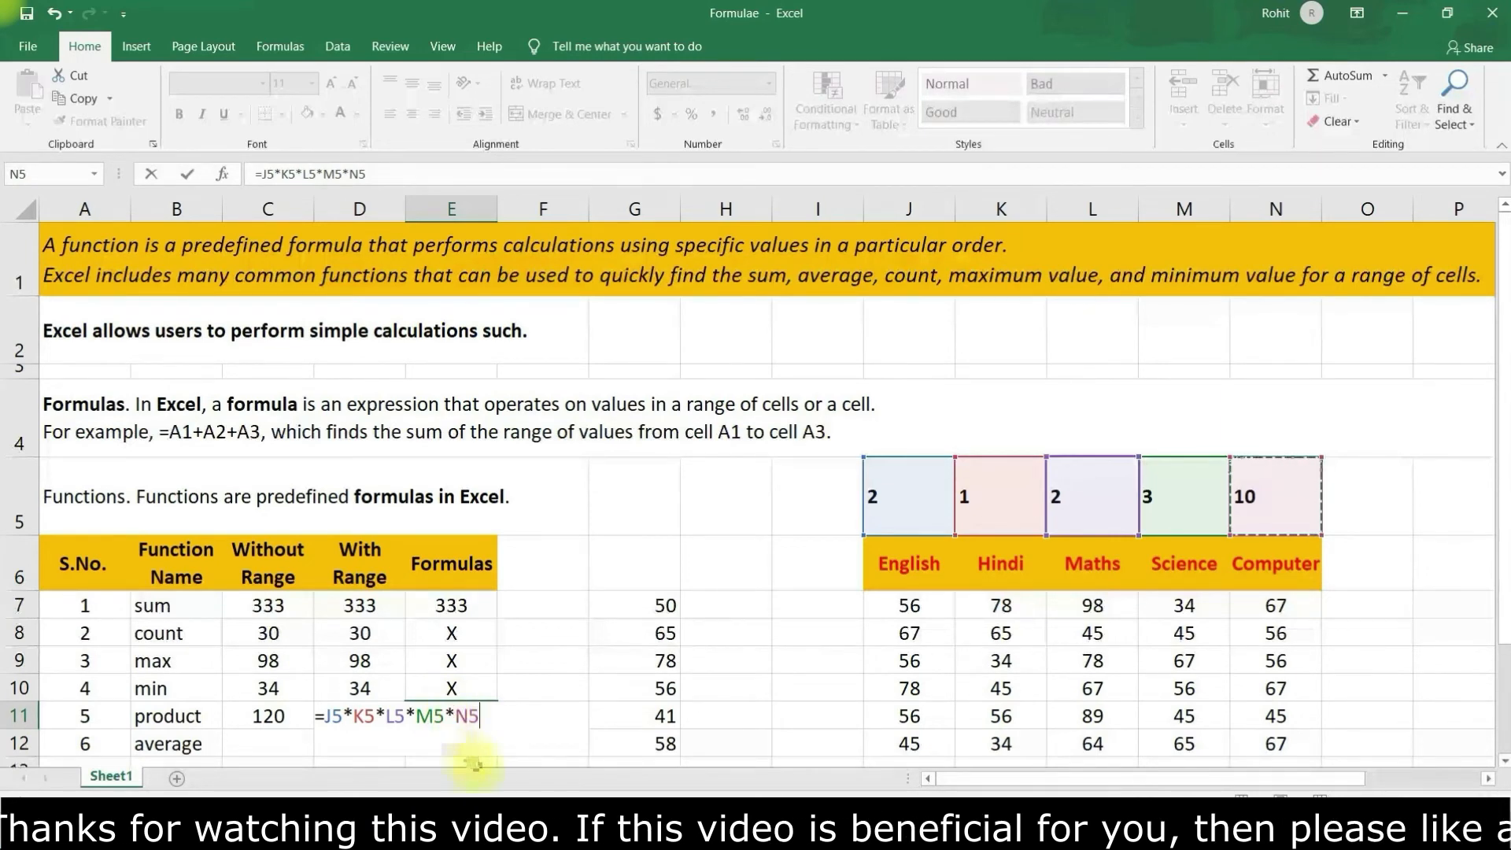
key(Return)
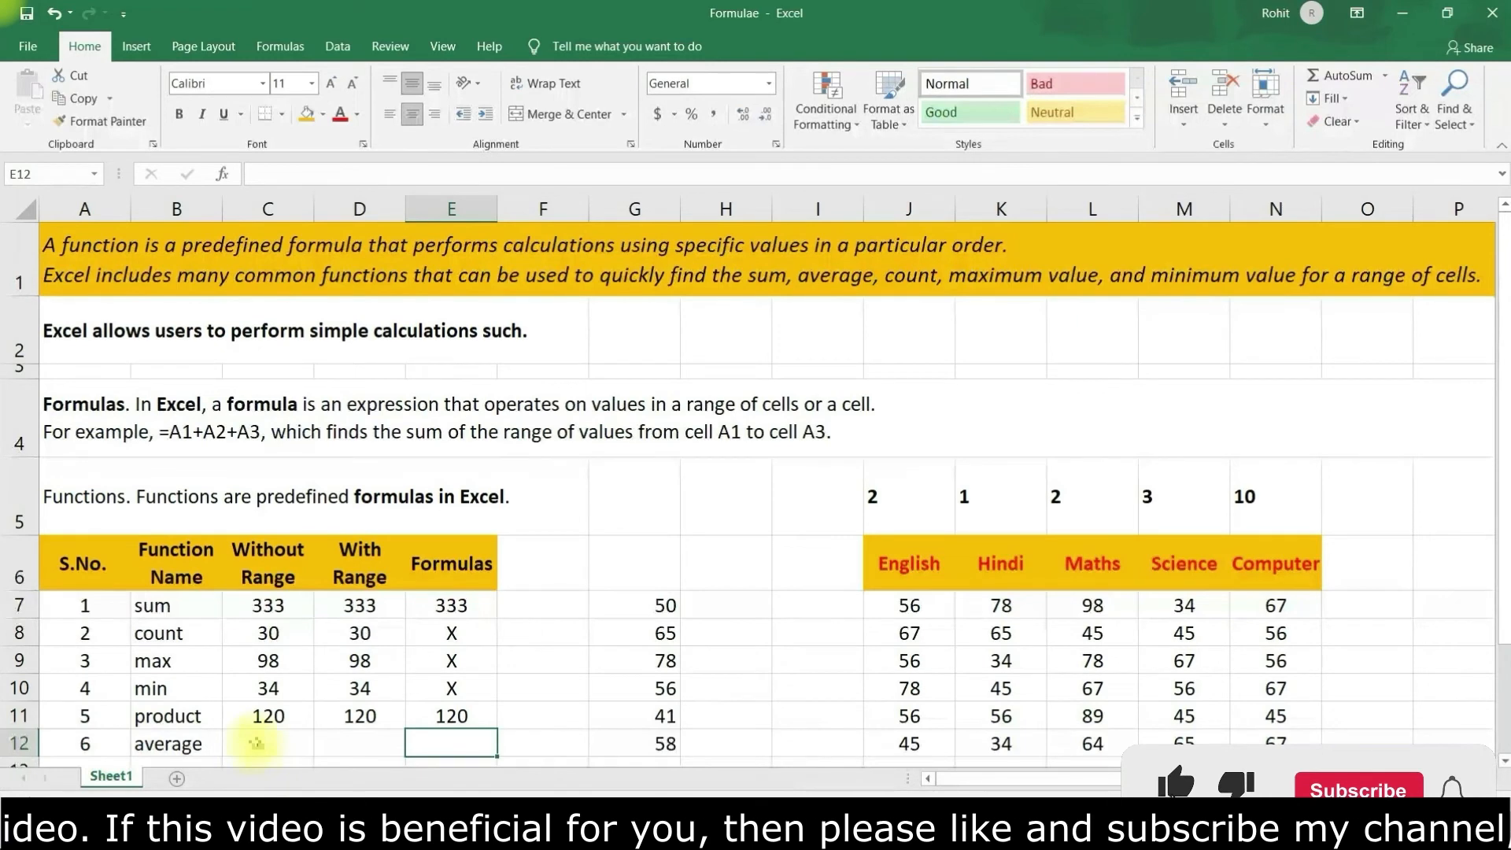
Step: Select the column of numbers in G7:G12 beside the function table
scroll(248, 709, down, 2)
scroll(229, 580, up, 1)
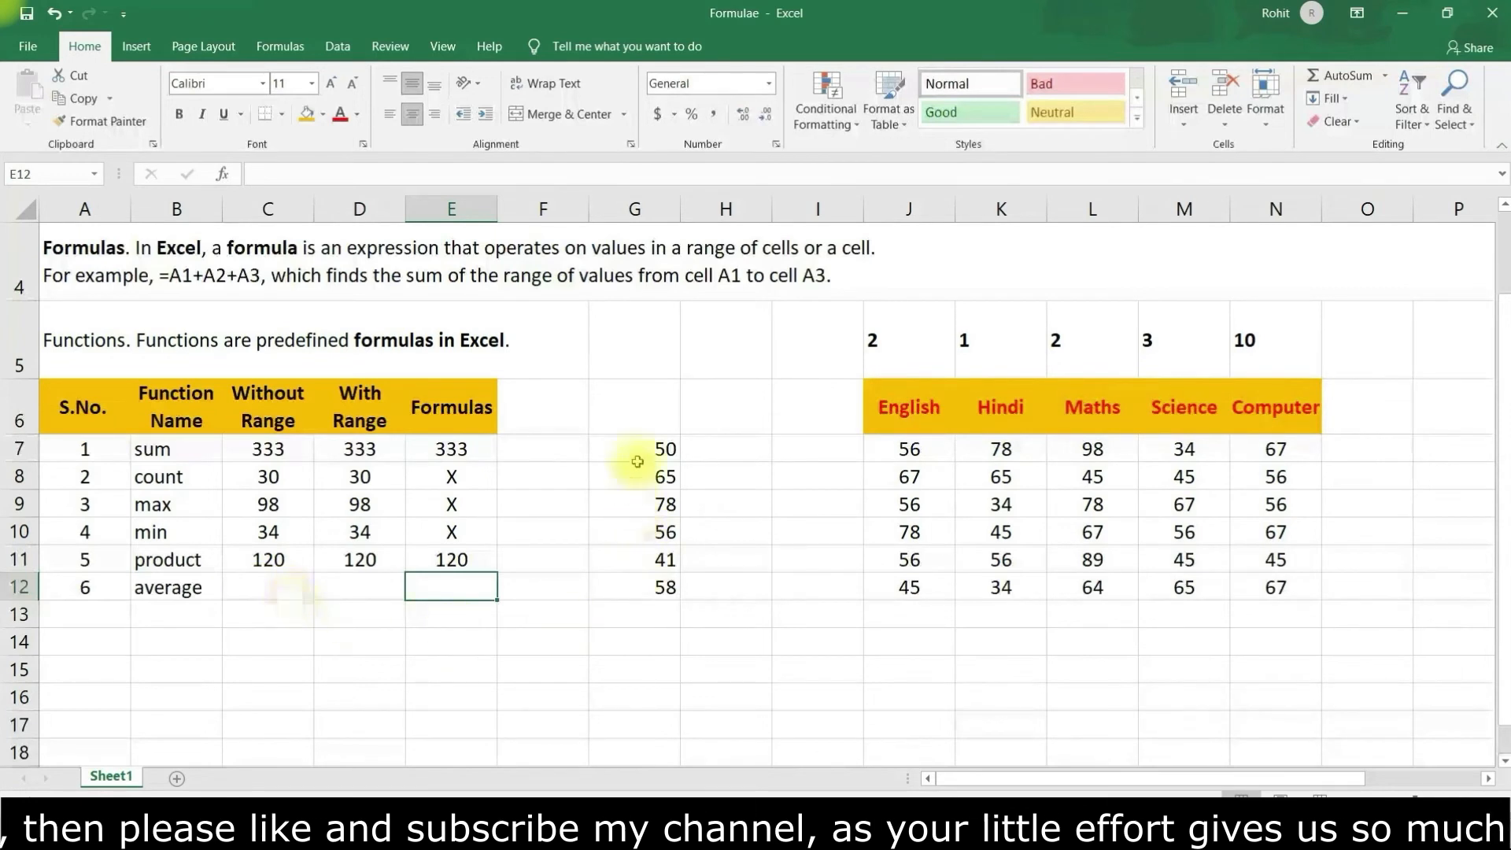
drag(644, 446, 621, 587)
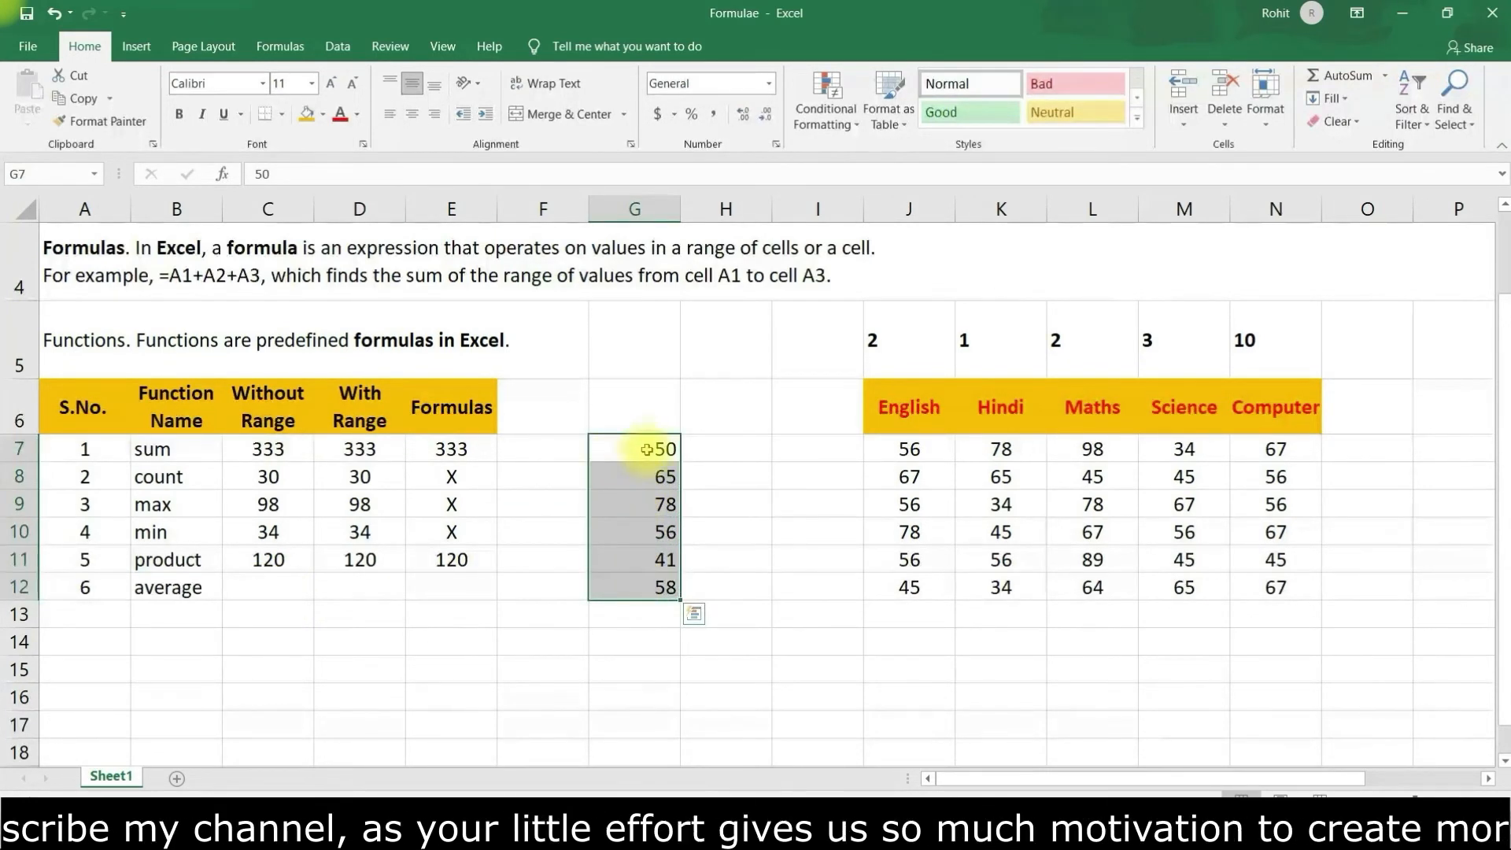
Step: Go through the numbers in G7 to G12 one by one and as a whole column to review the values being averaged
click(603, 447)
click(626, 477)
click(630, 506)
click(627, 531)
click(628, 560)
click(627, 587)
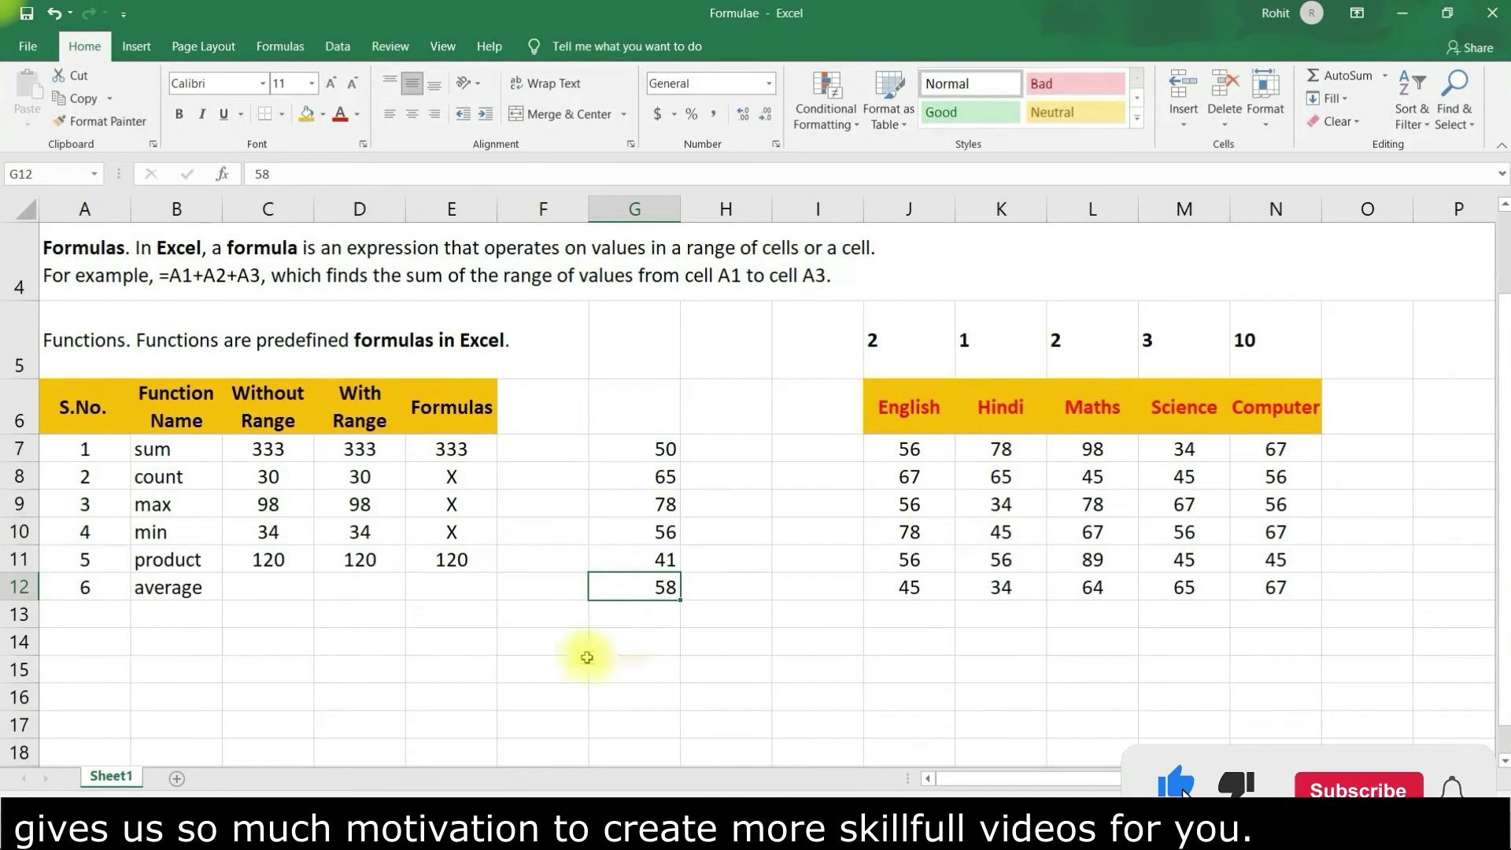
drag(652, 449, 637, 610)
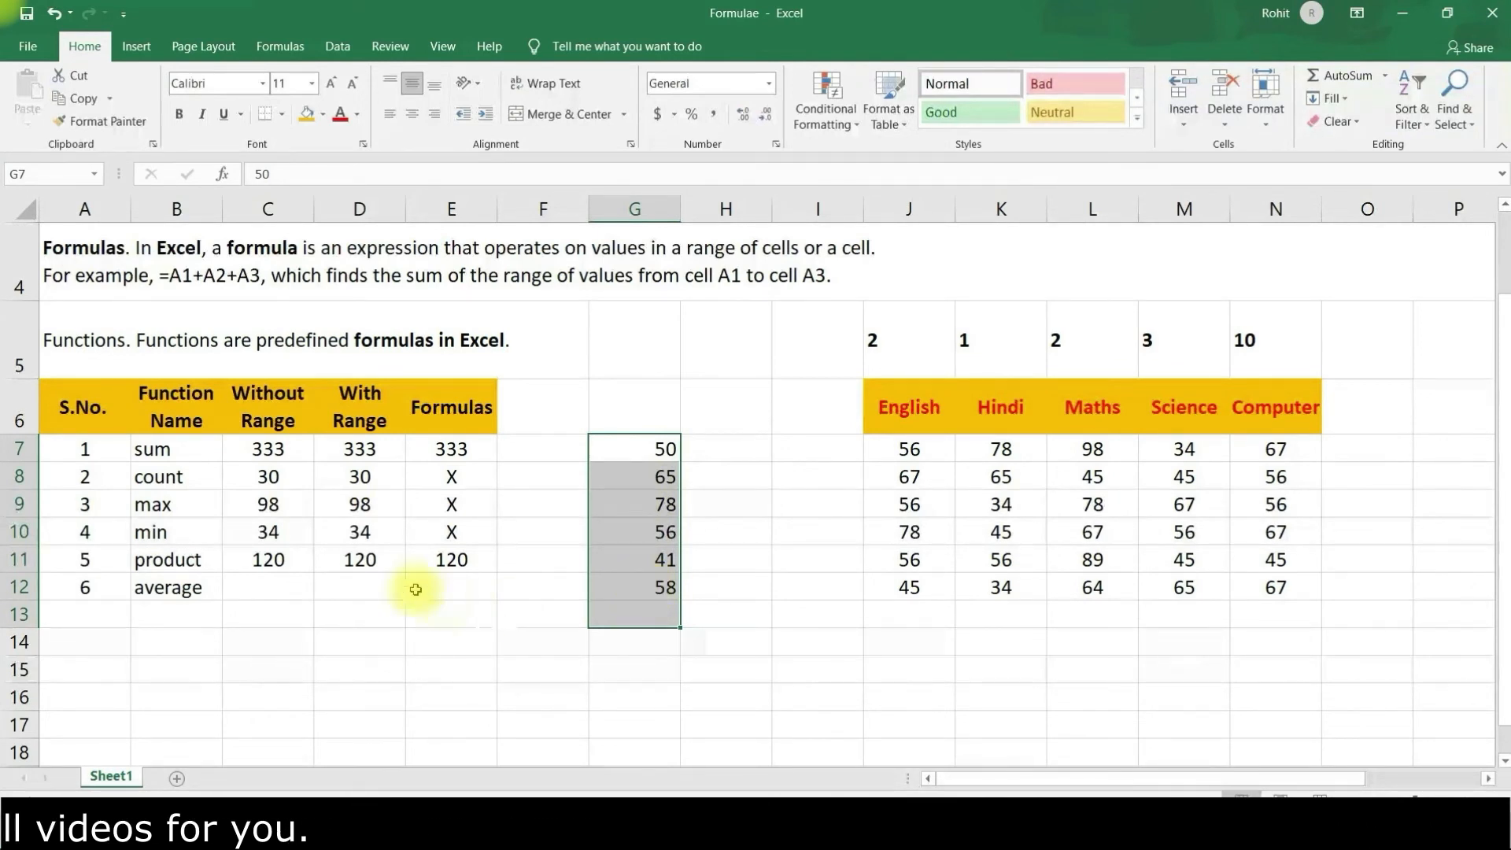
Step: Enter =AVERAGE(G7,G8,G9,G10,G11,G12) in C12 to calculate the average without a range
click(284, 589)
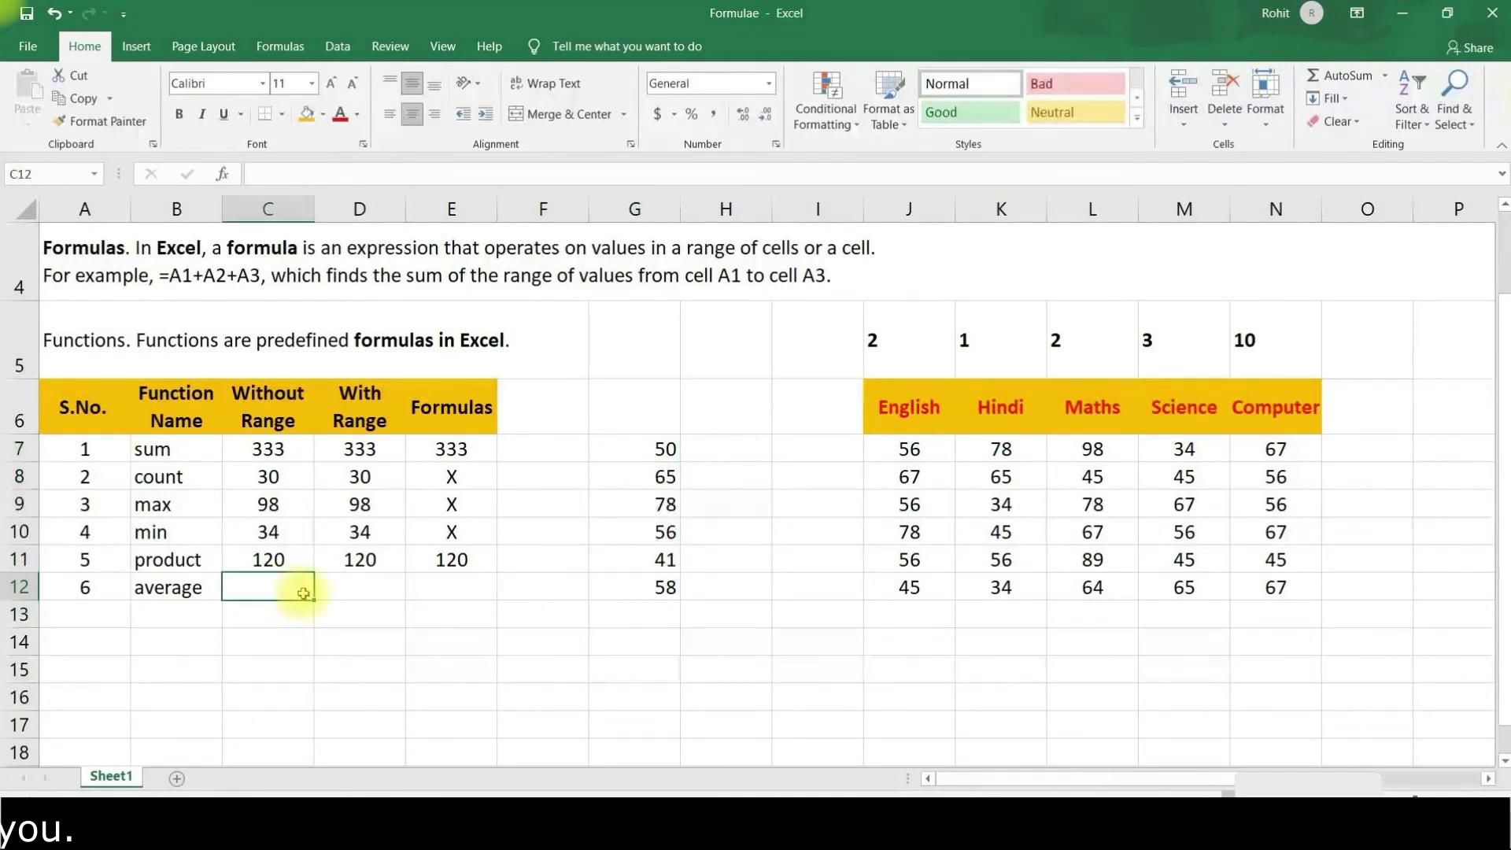
text(=average()
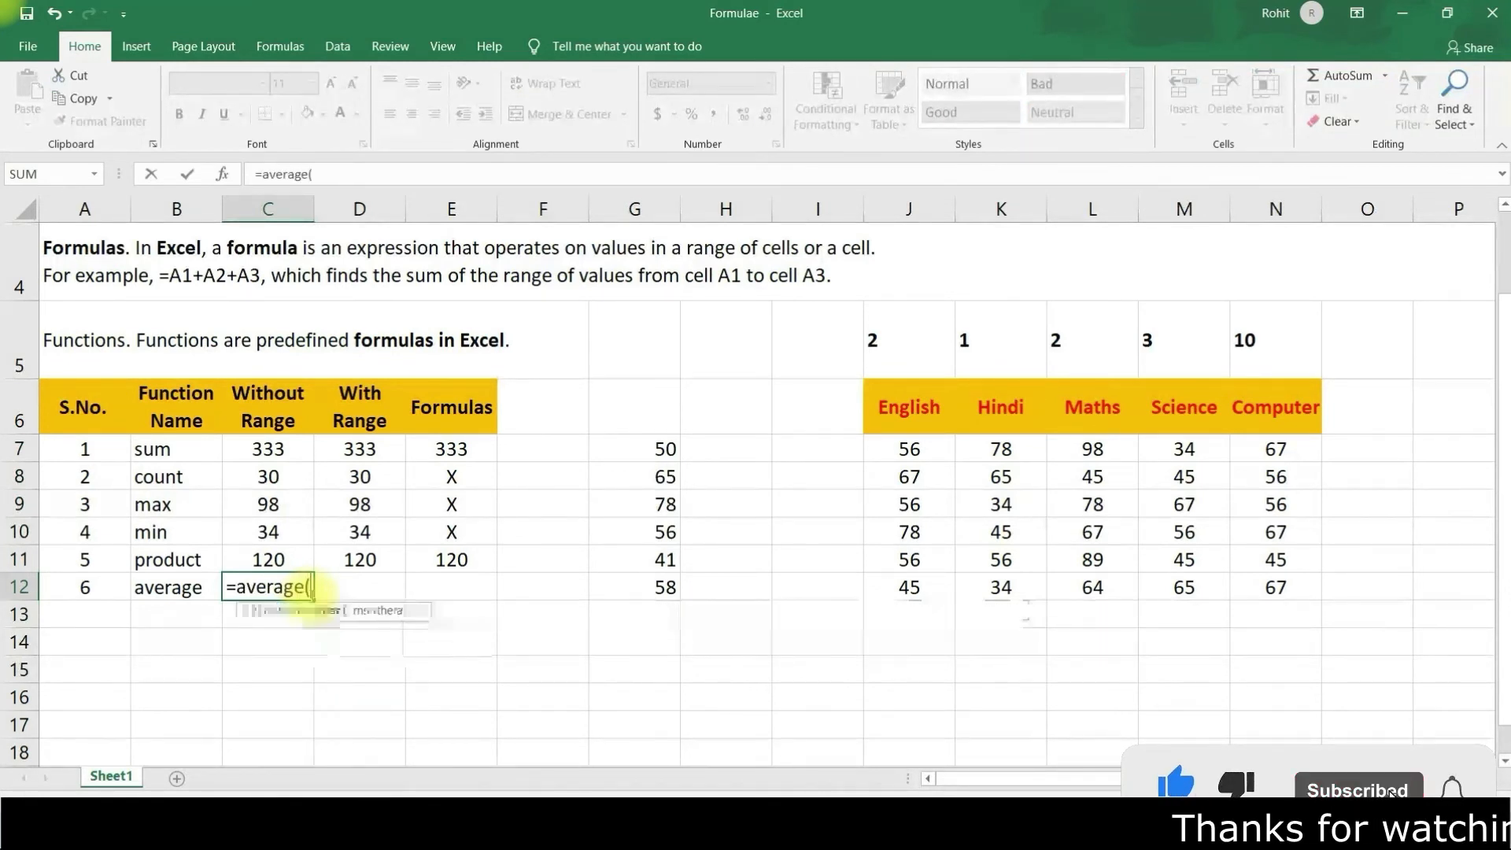
click(669, 447)
text(,)
click(655, 477)
text(,)
click(653, 505)
text(,)
click(648, 535)
text(,)
click(651, 559)
text(,)
click(650, 589)
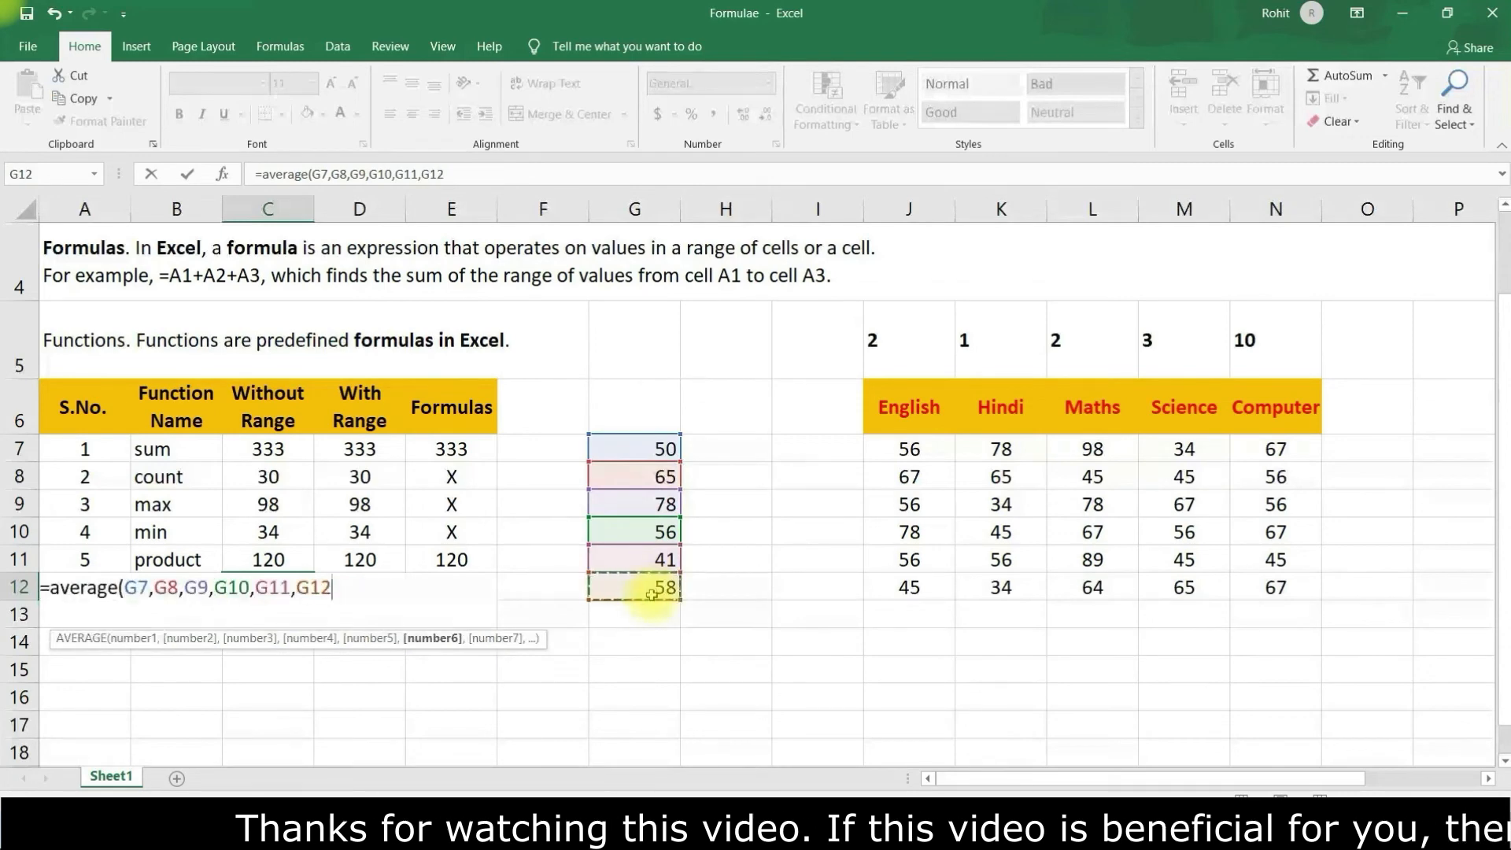
text())
key(Return)
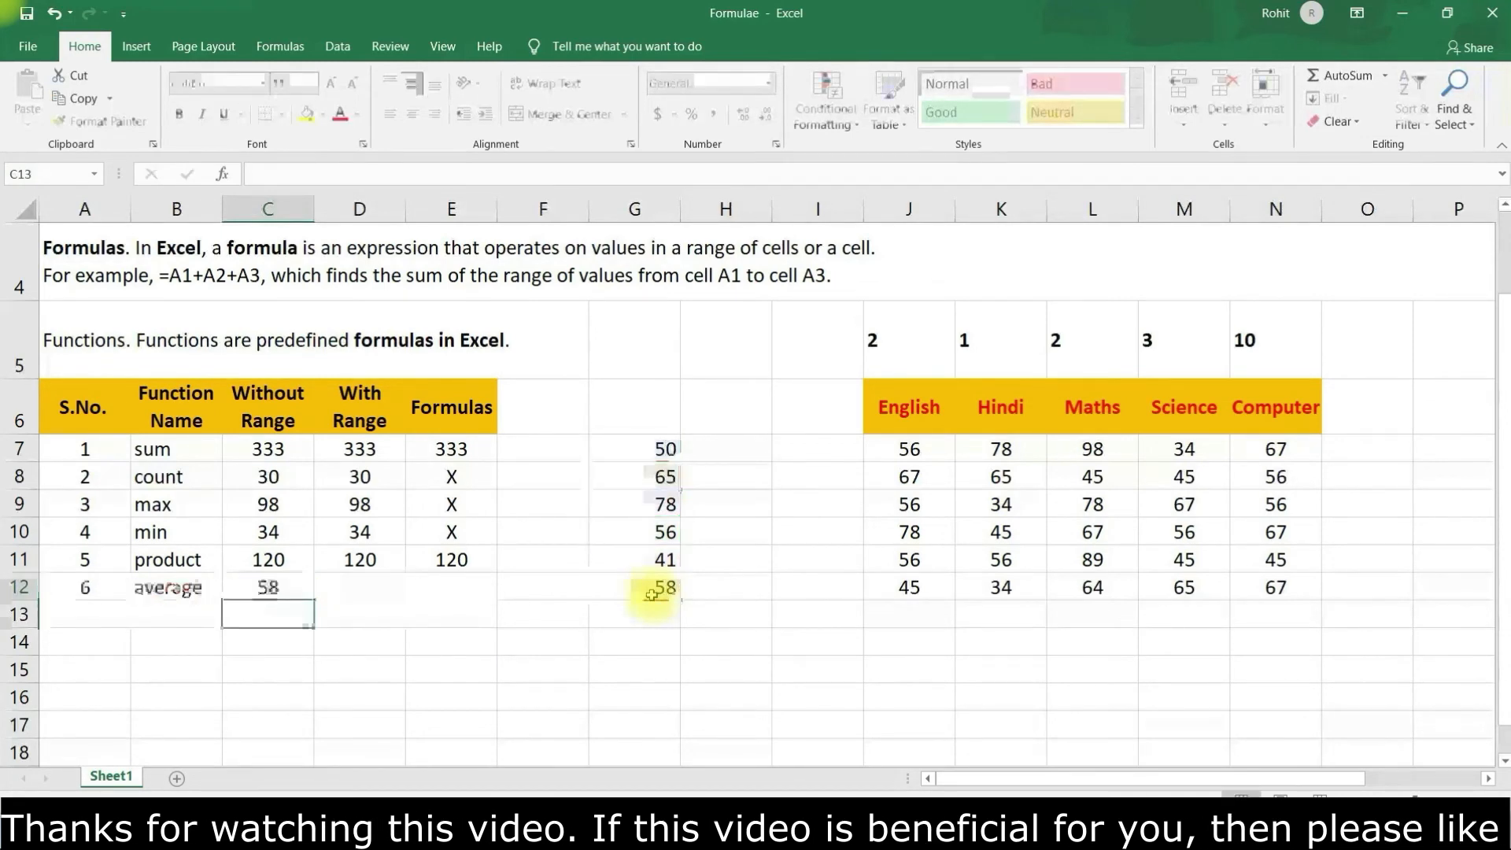
Step: Change the first number in the averaged column, cell G7, to 55
click(650, 455)
text(55)
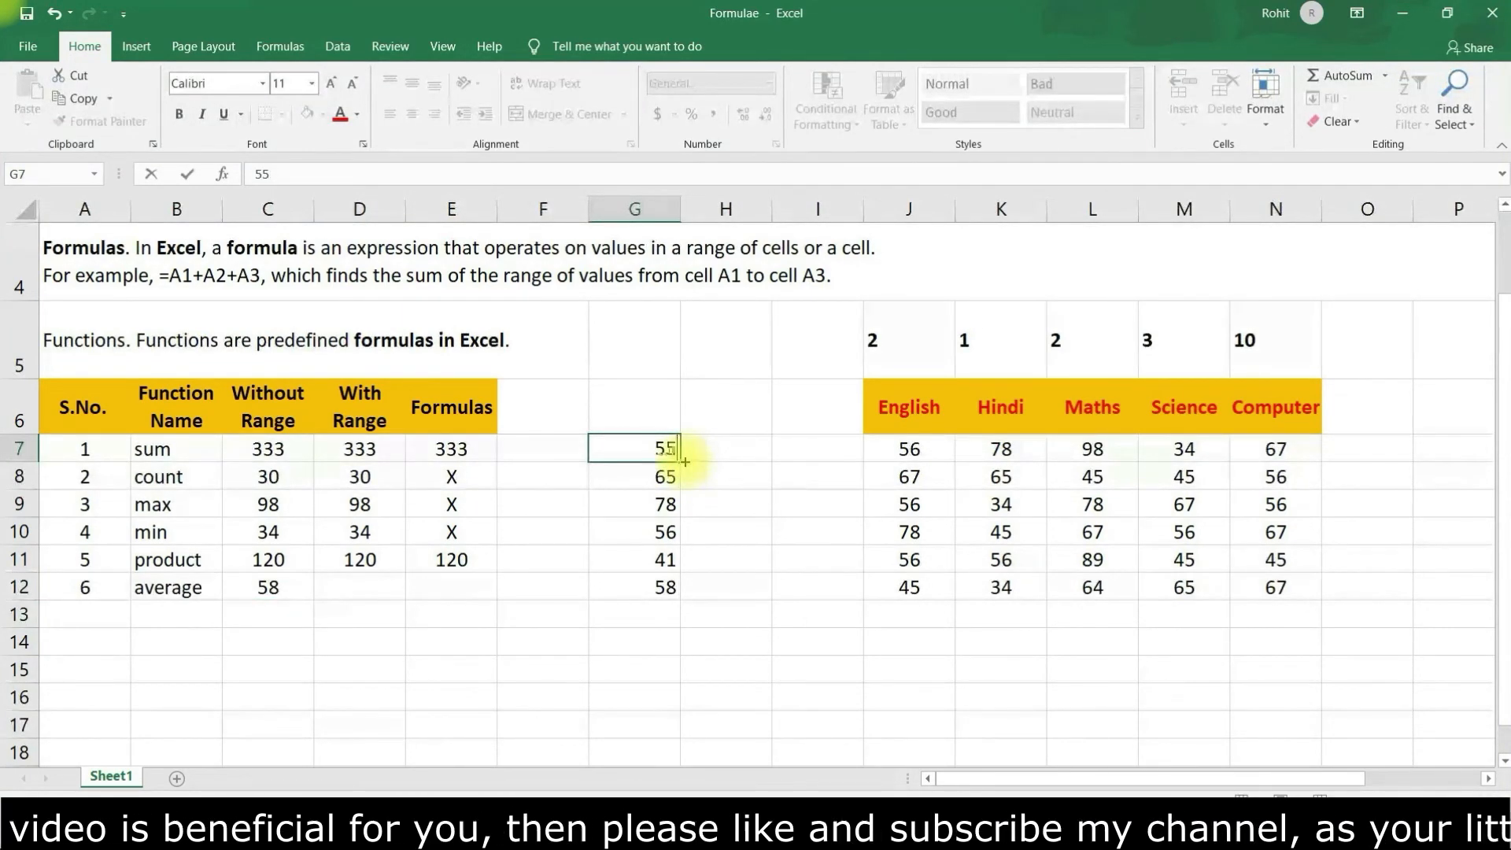
key(Return)
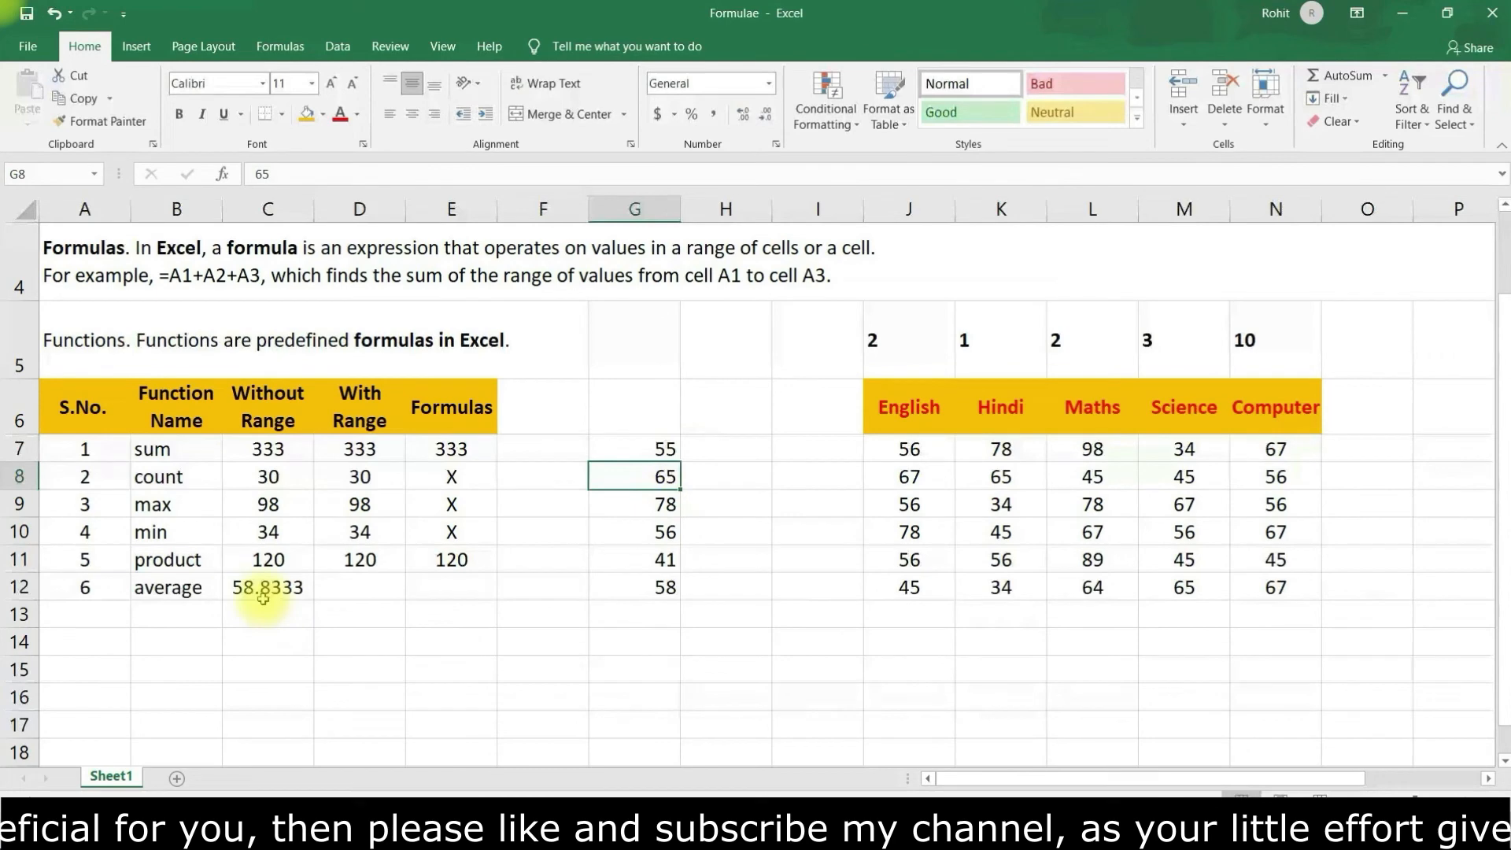
Step: Enter =AVERAGE(G7:G12) in D12 to calculate the average with a range
click(374, 586)
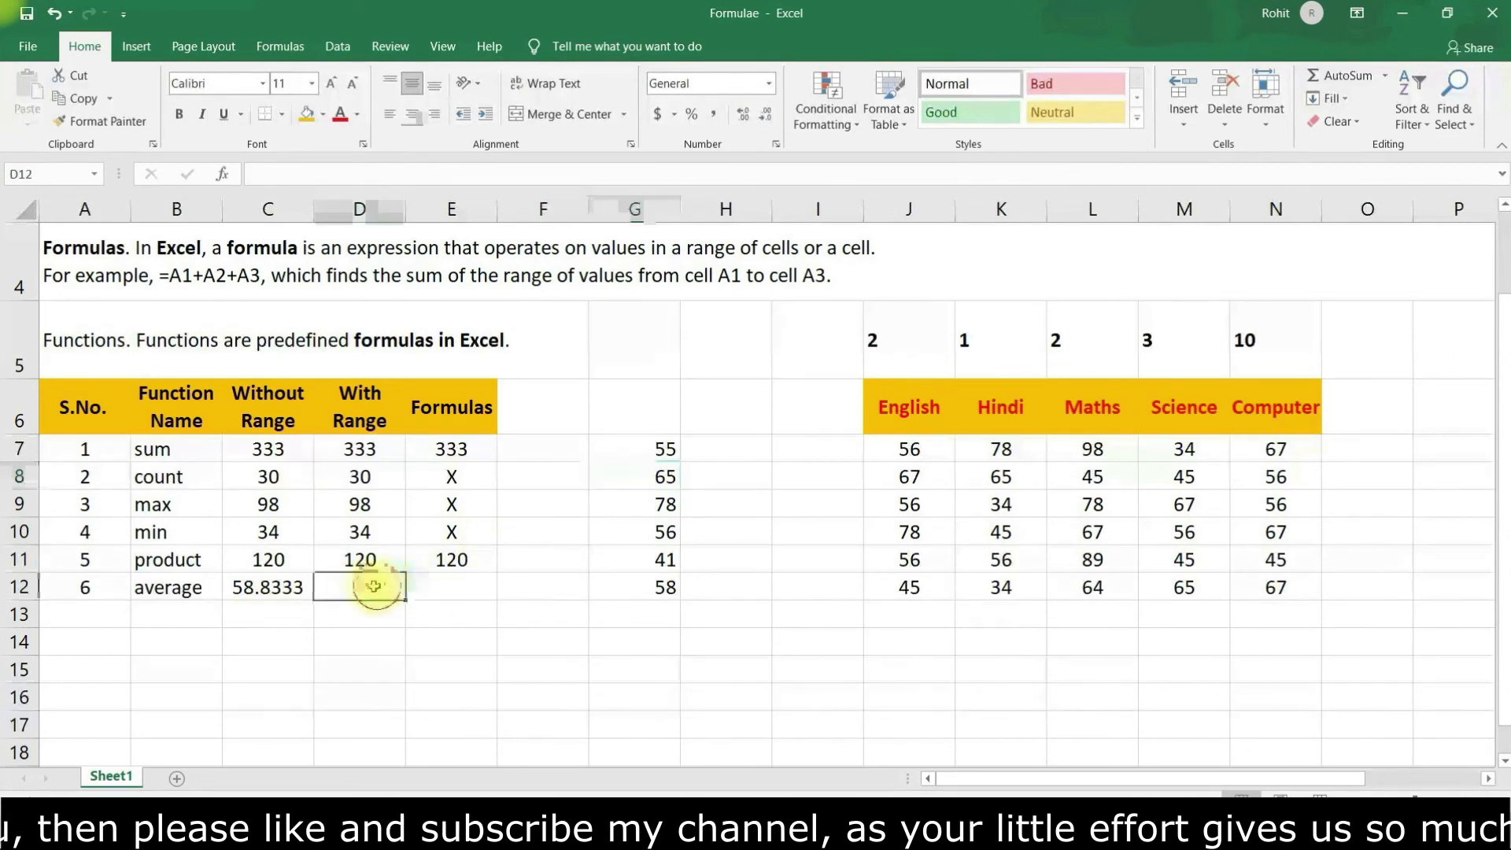
text(=)
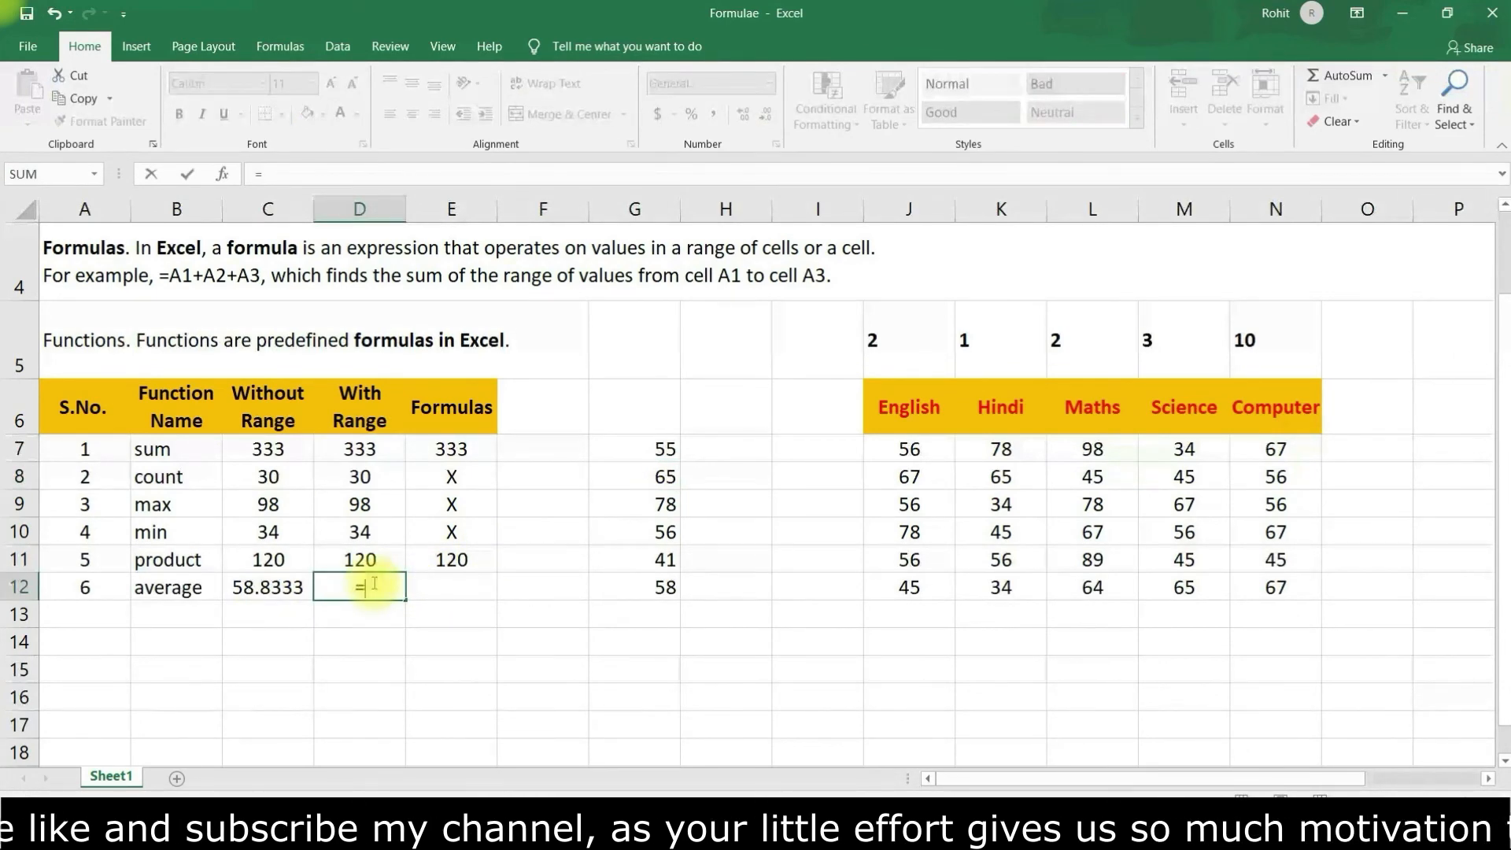
text(aerage)
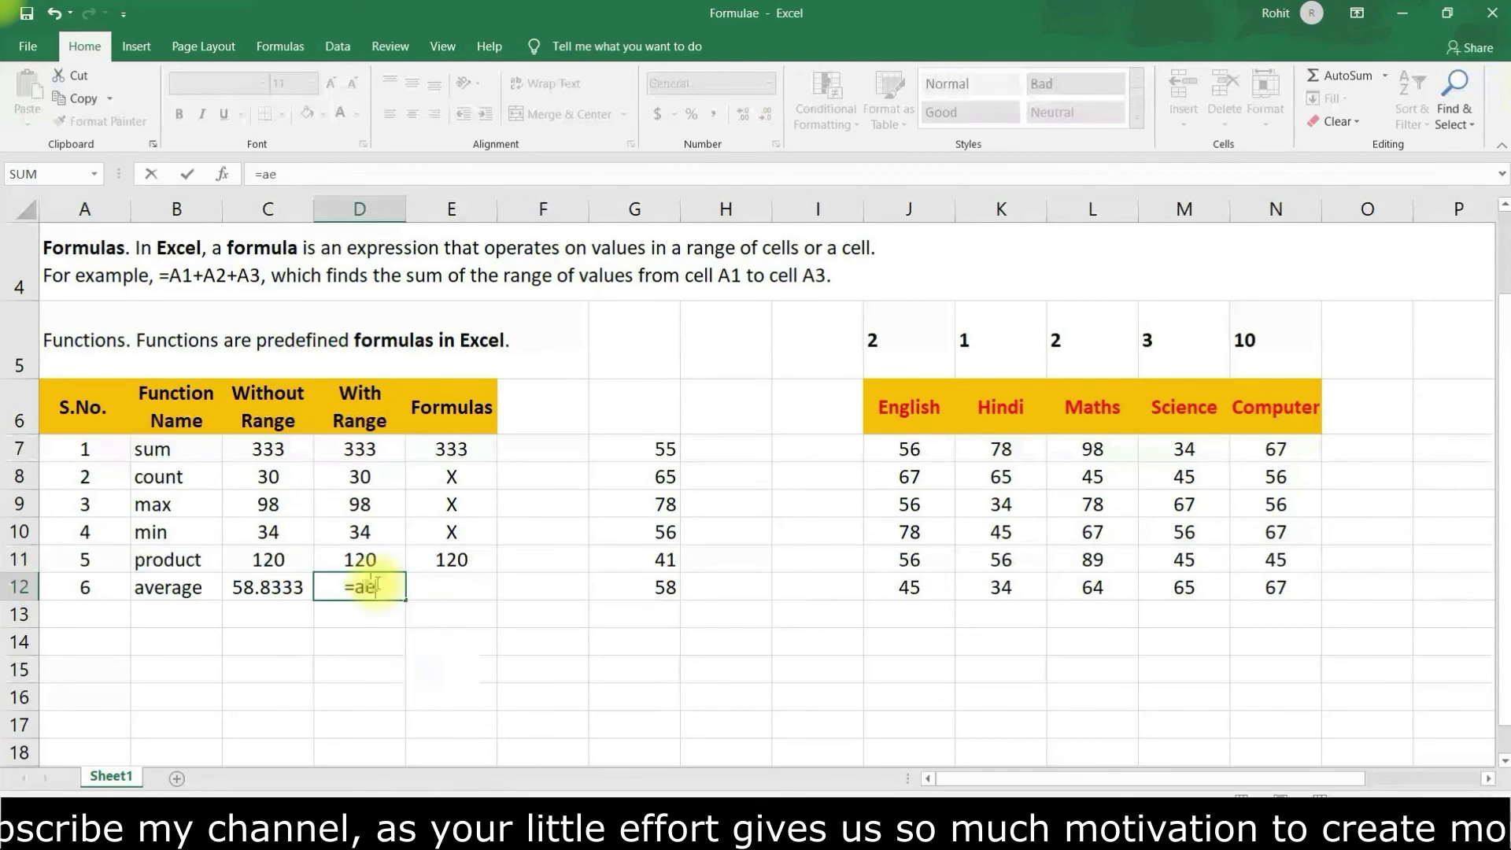
key(BackSpace)
key(BackSpace)
key(BackSpace)
key(BackSpace)
key(BackSpace)
text(verage()
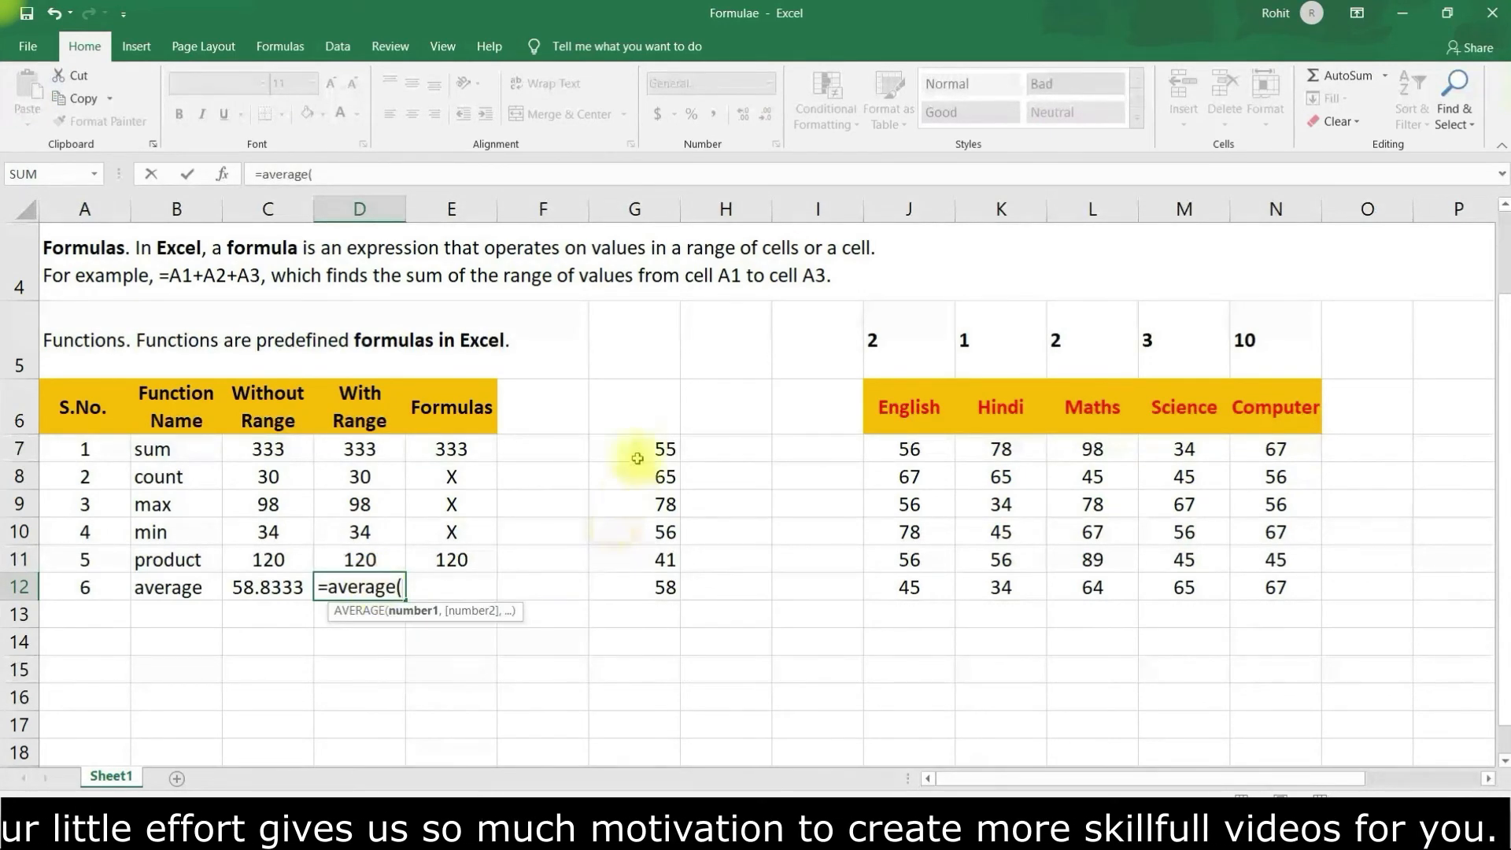
drag(630, 443, 633, 586)
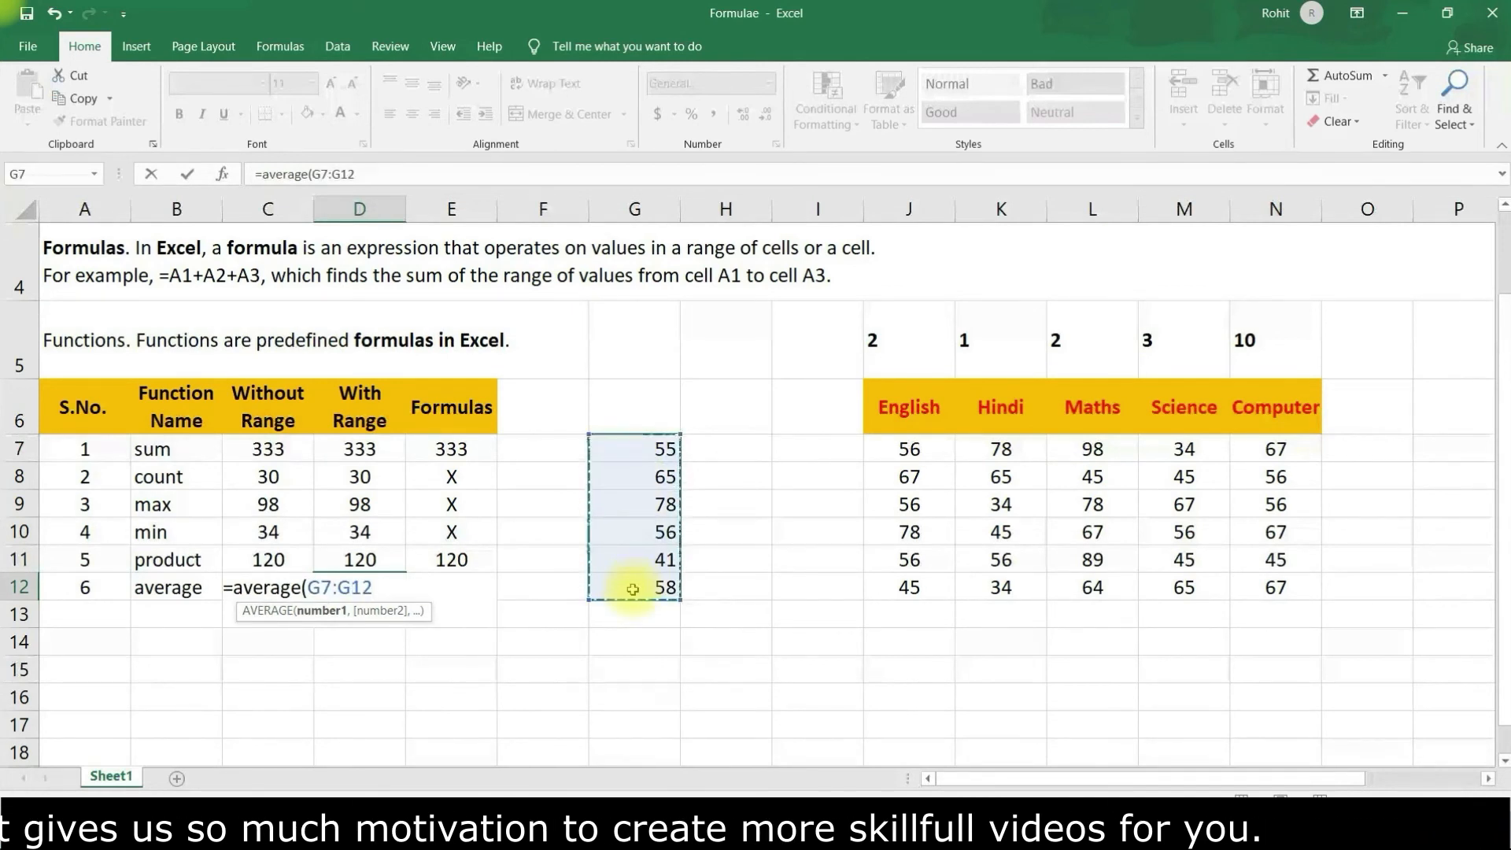
text())
key(Return)
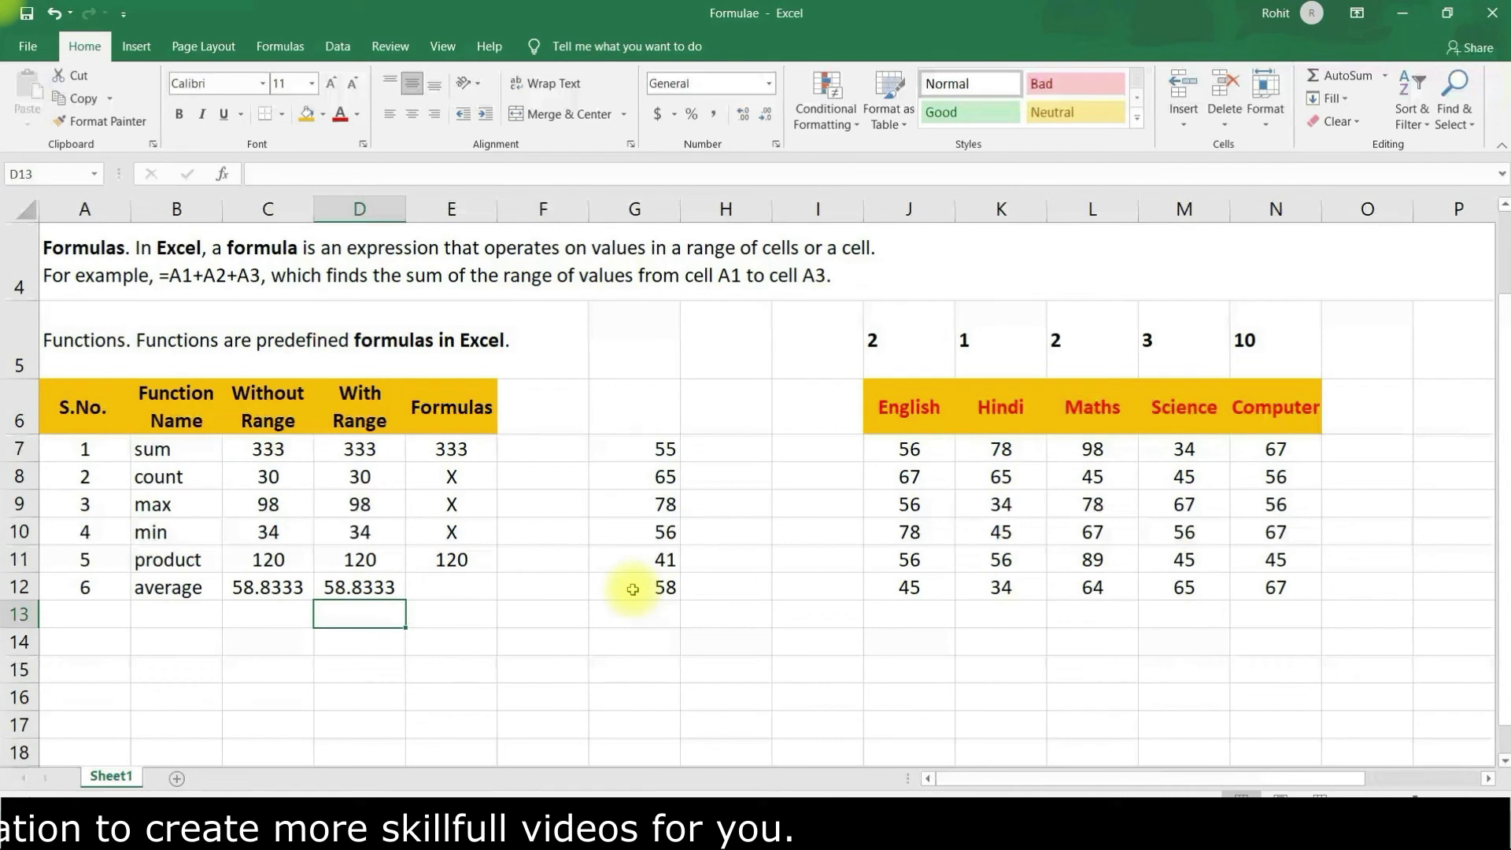
key(Up)
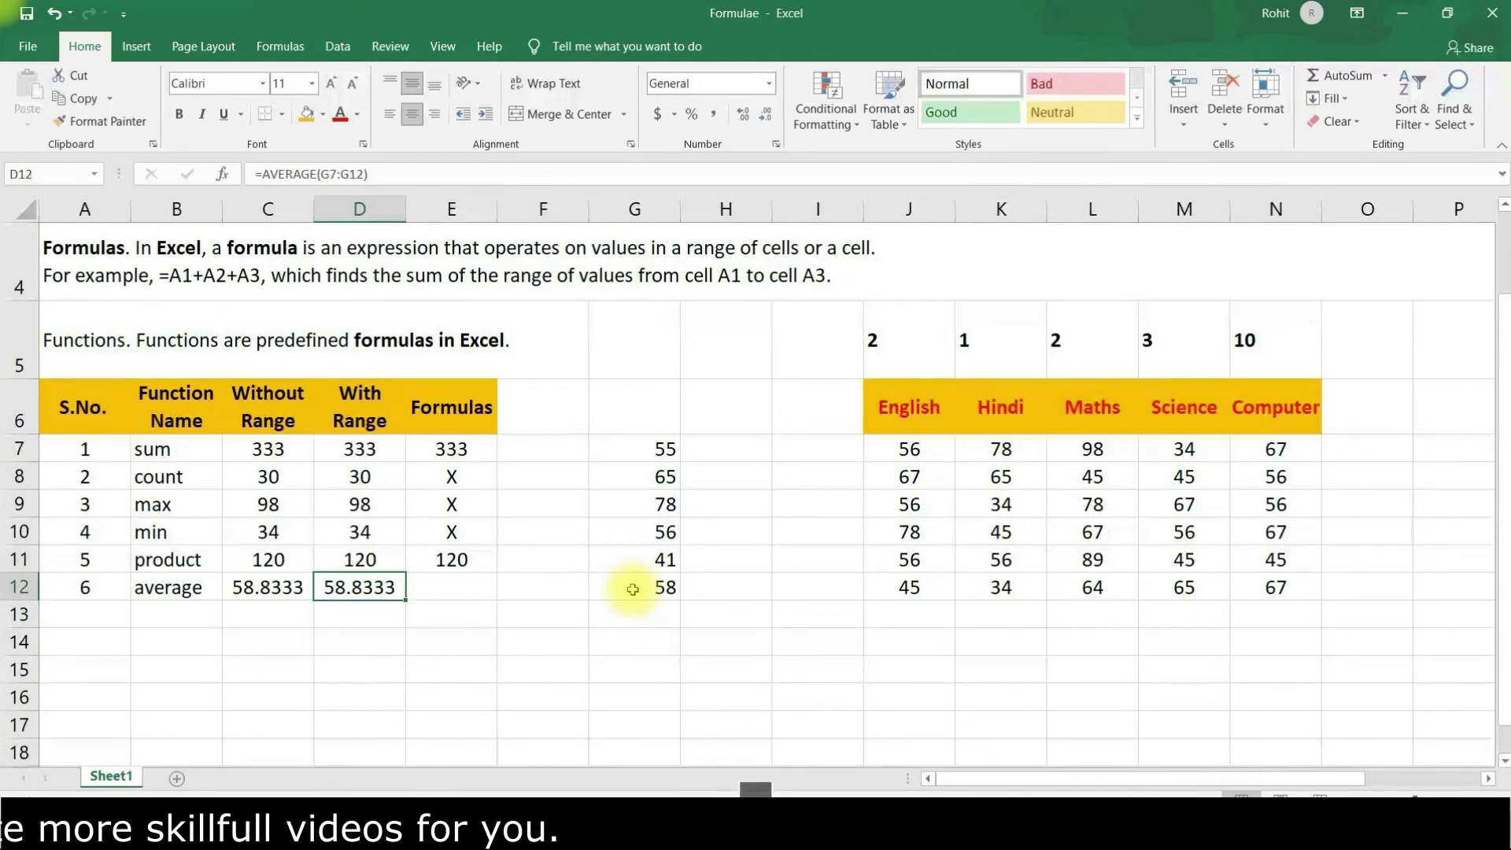
Step: Enter =(G7+G8+G9+G10+G11+G12)/6 in E12 to calculate the average with a plain formula
key(Right)
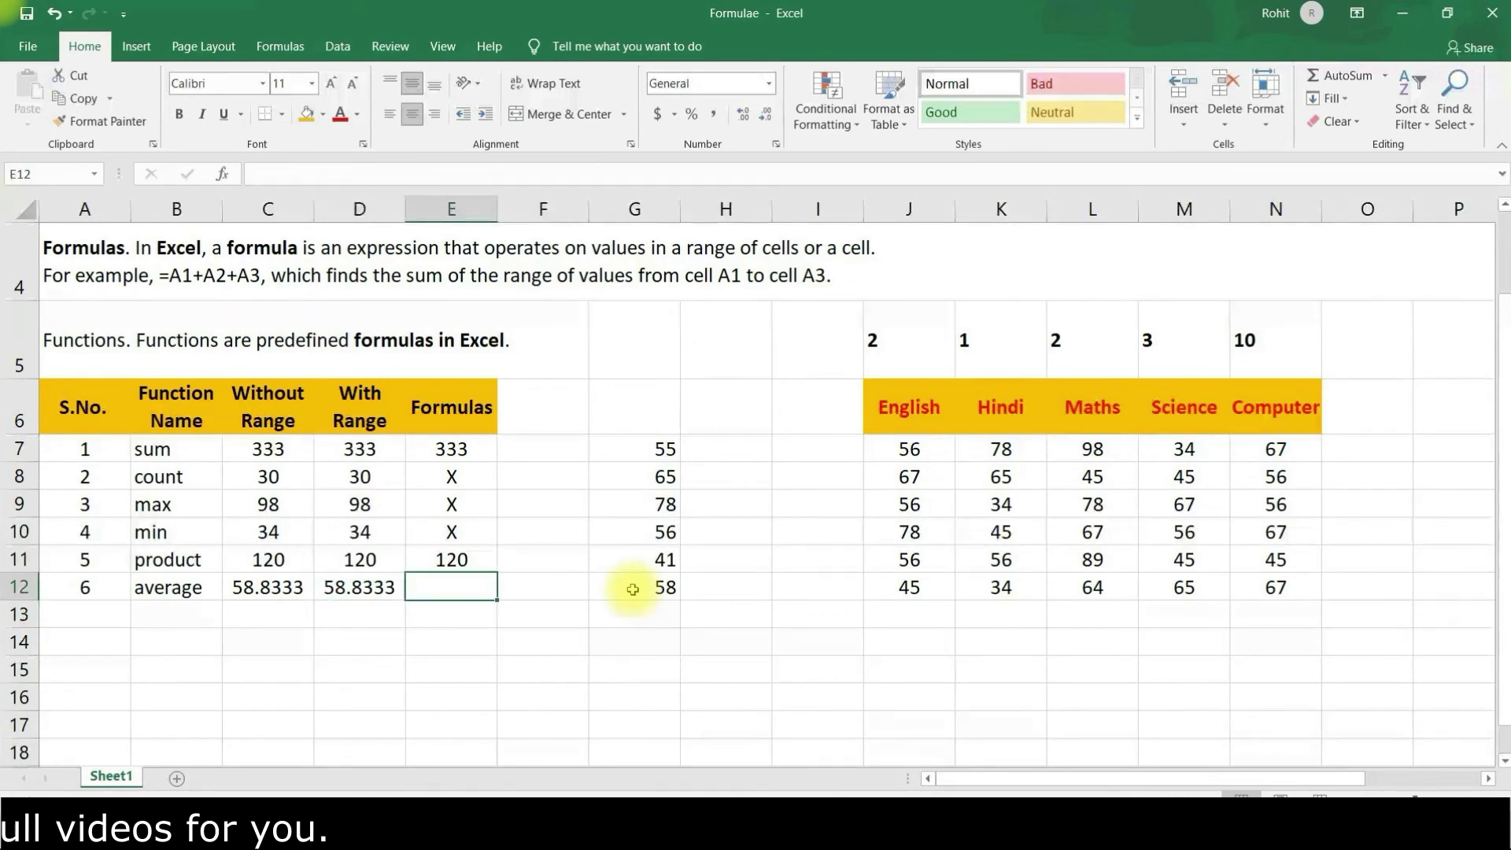
drag(651, 449, 626, 579)
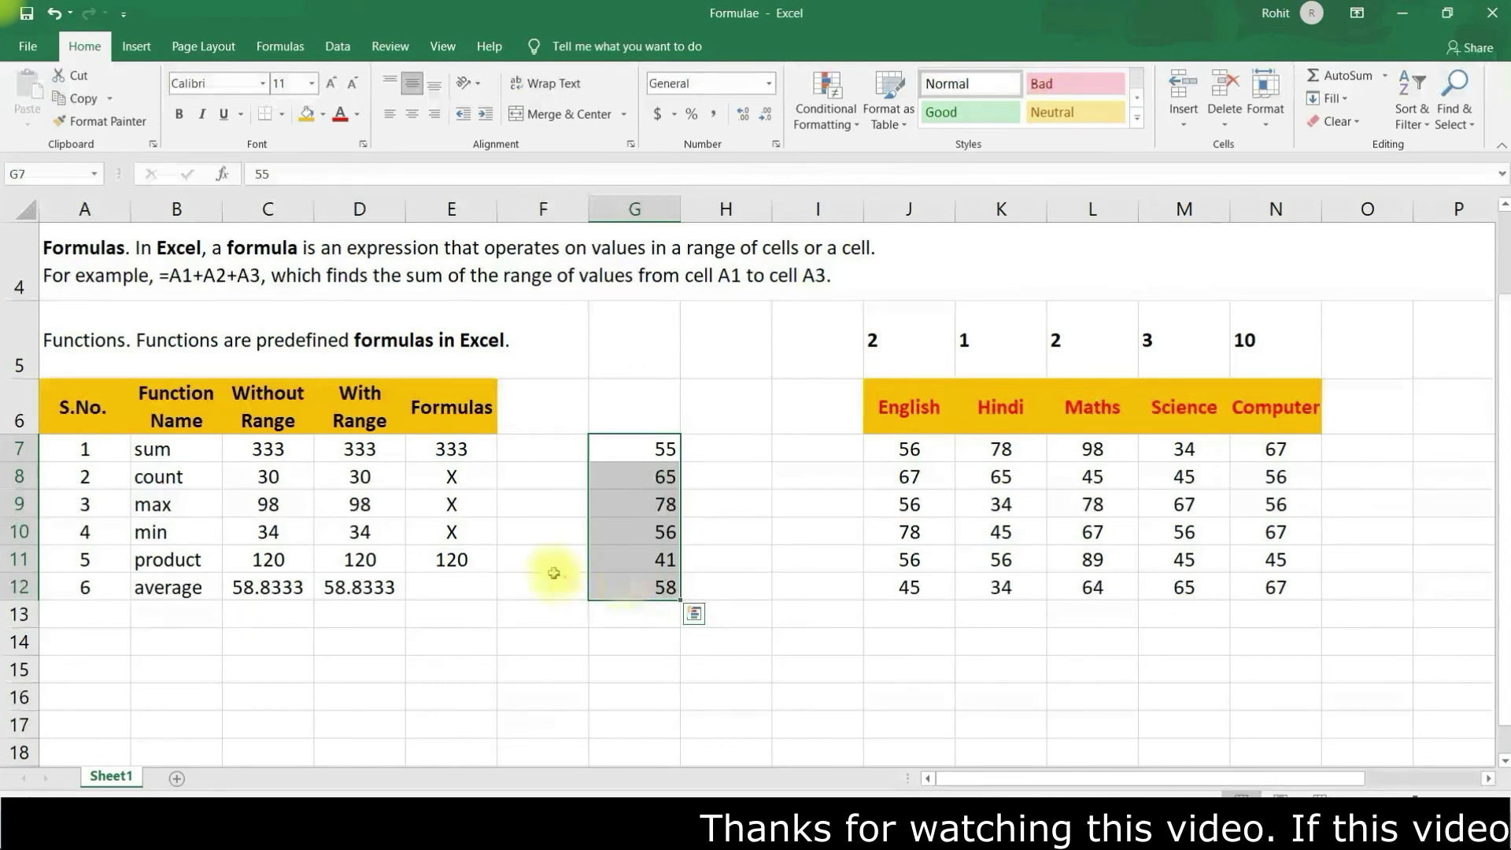
click(425, 598)
text(=)
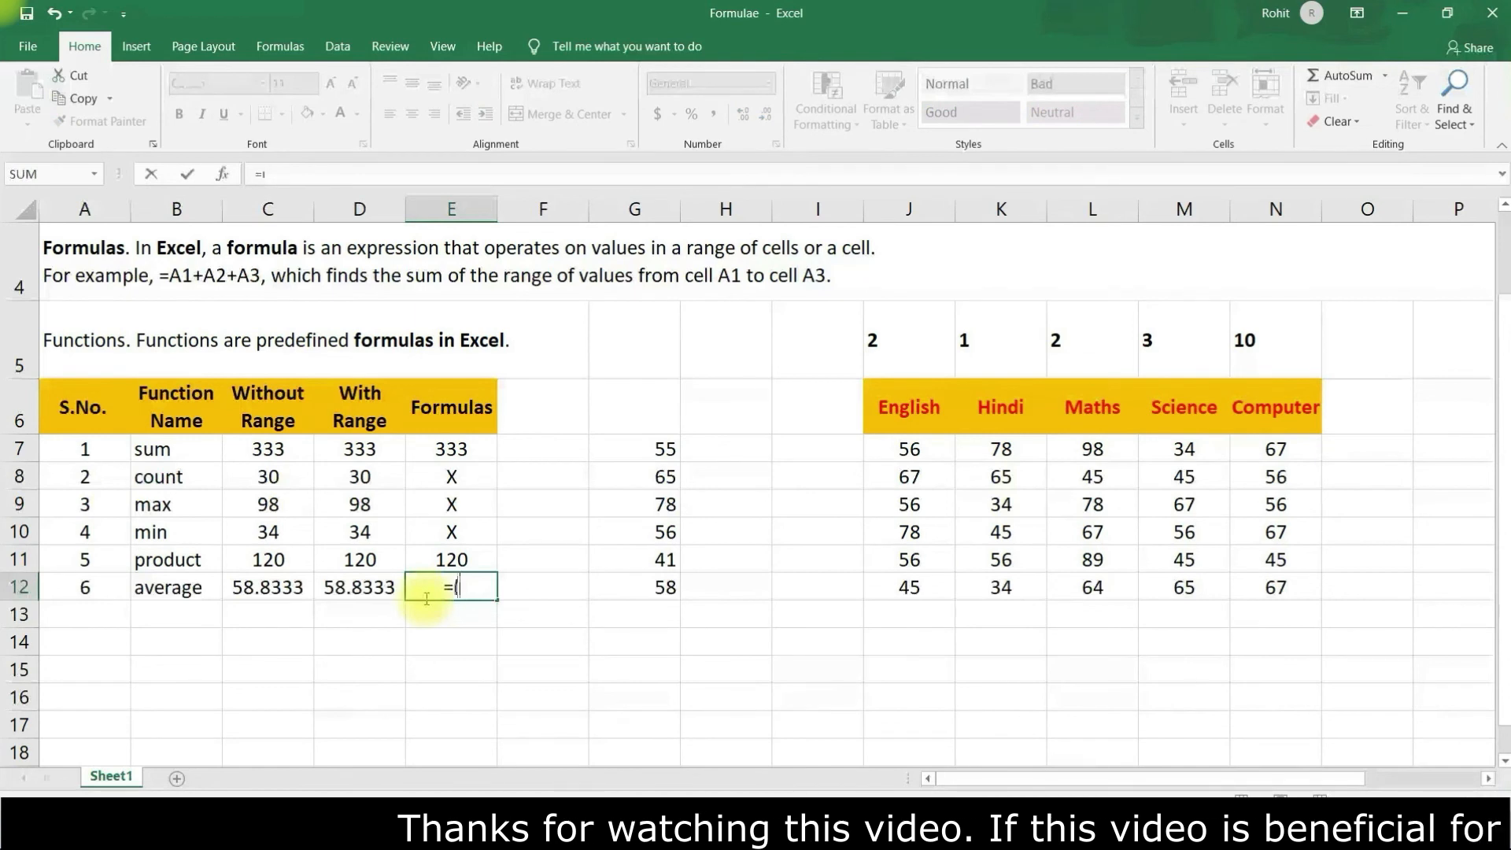
text(()
click(662, 451)
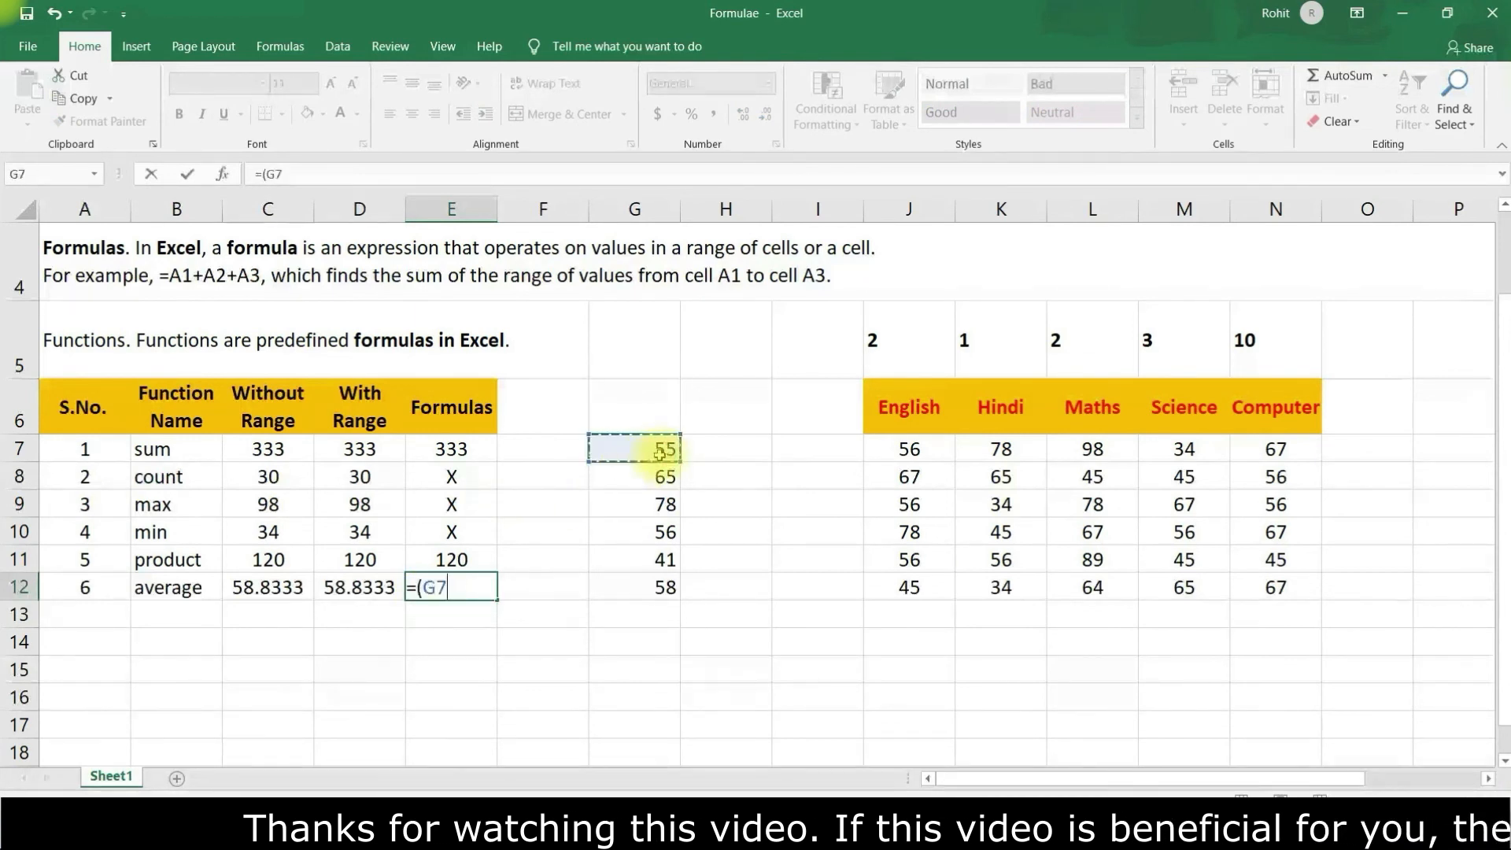
text(+)
click(658, 476)
text(+)
click(640, 507)
text(+)
click(640, 532)
text(+)
click(642, 559)
text(+)
click(643, 586)
text()/)
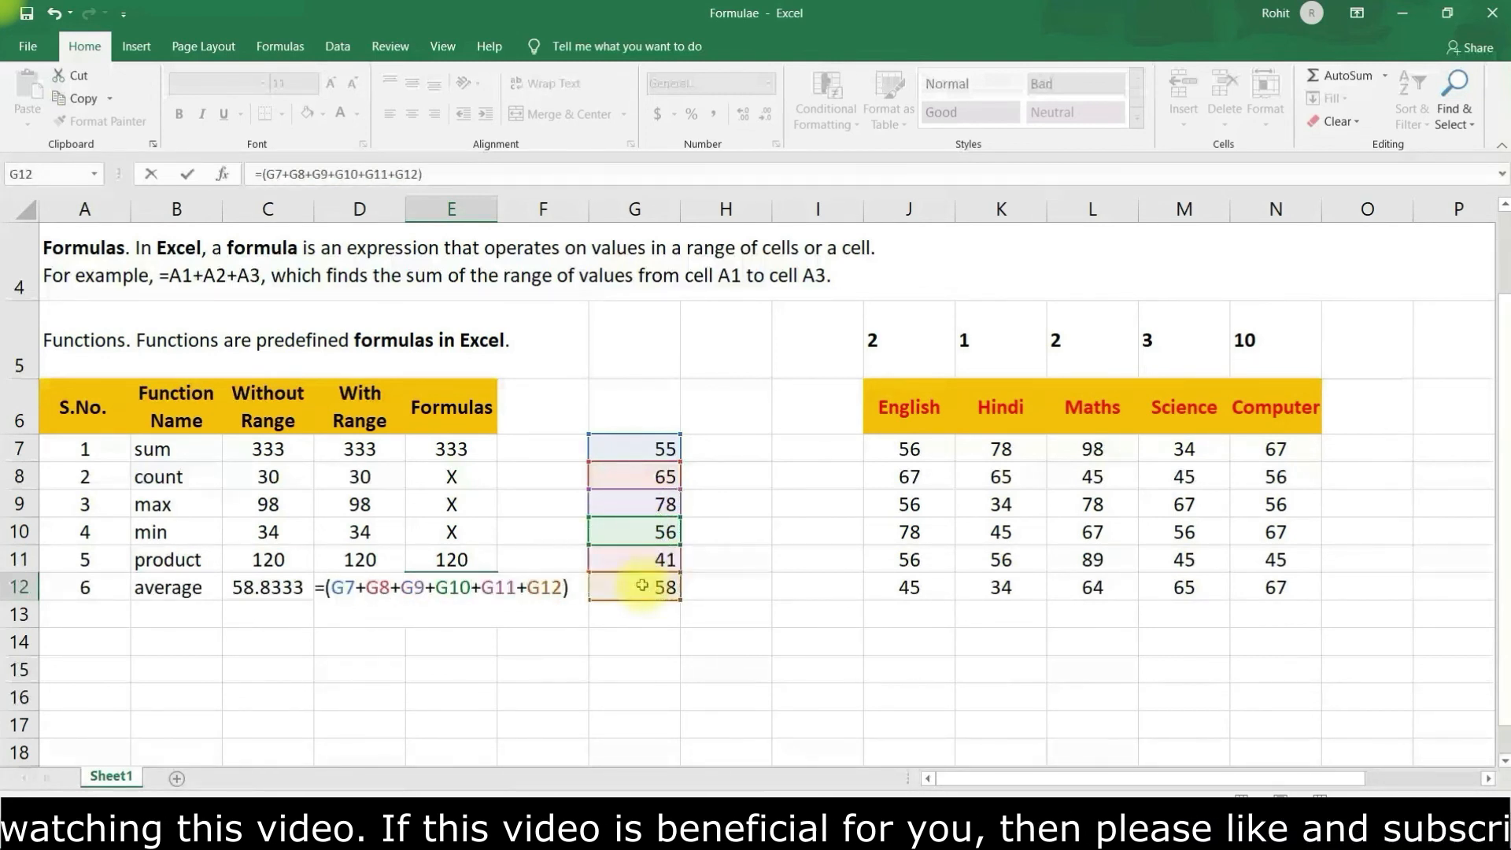
text(6)
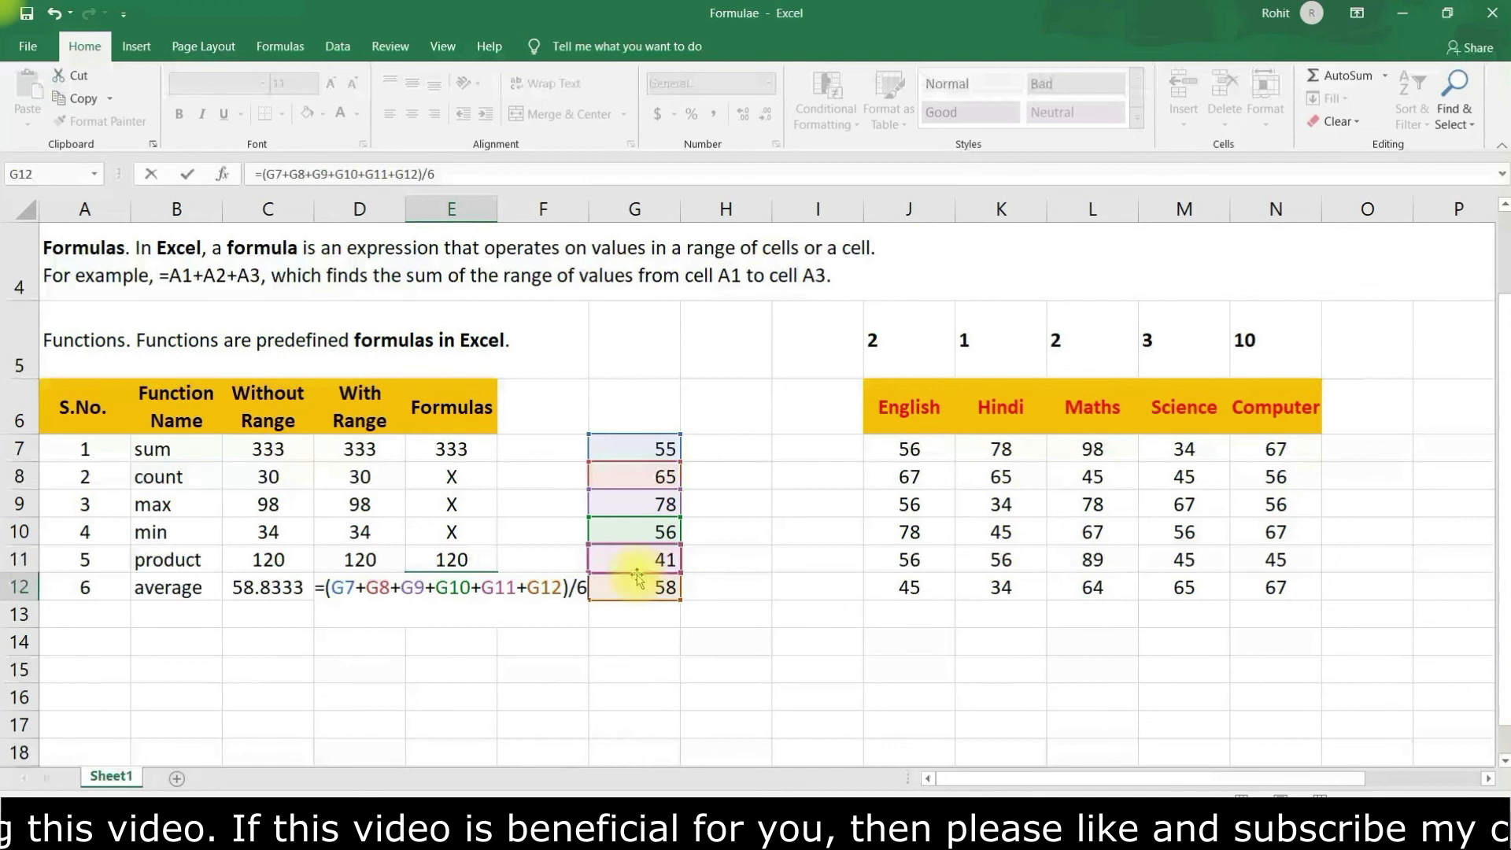
key(Return)
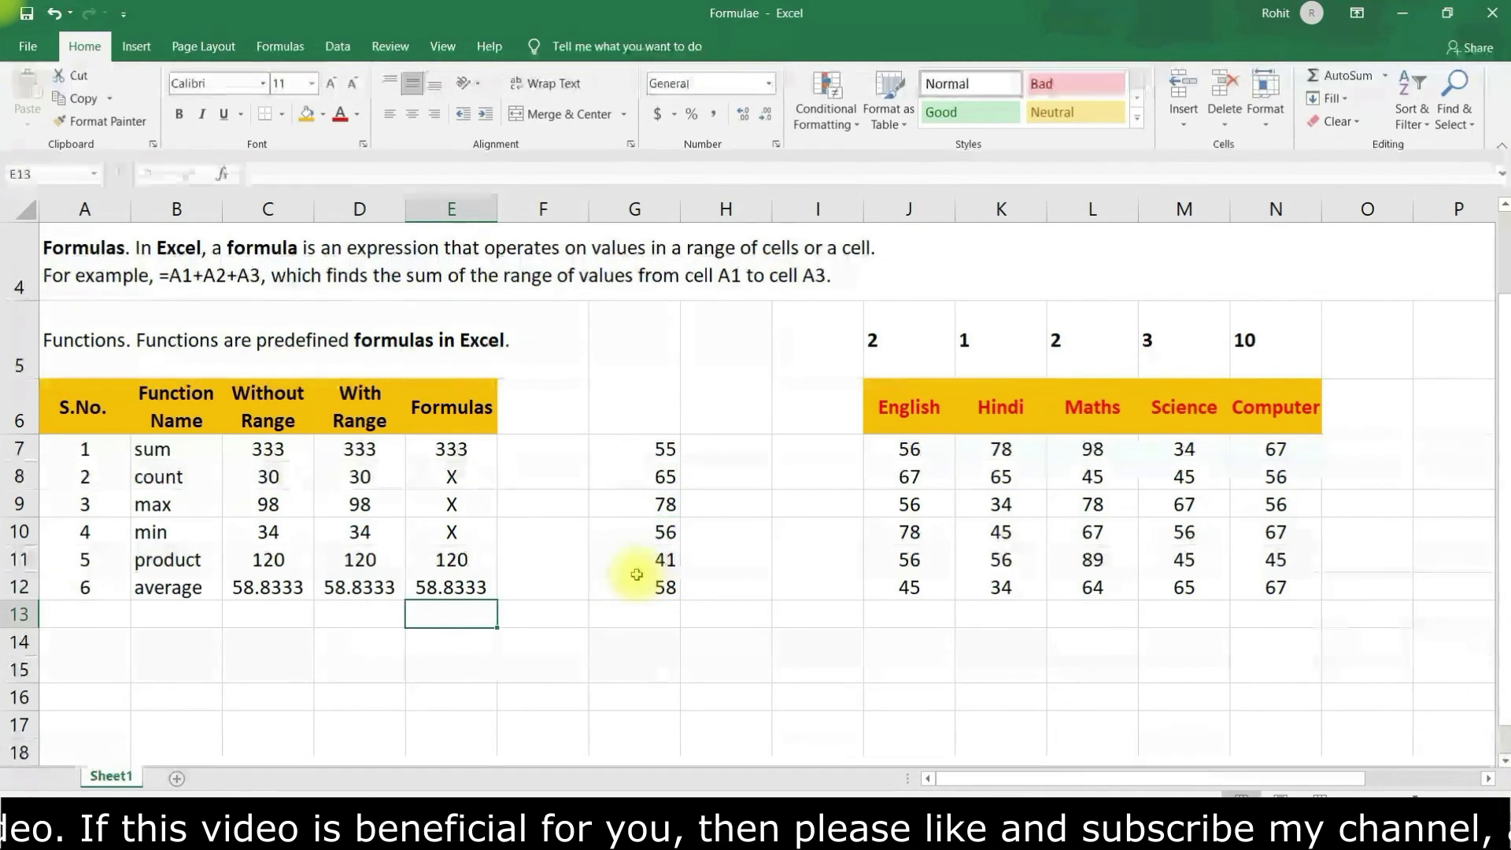
click(460, 589)
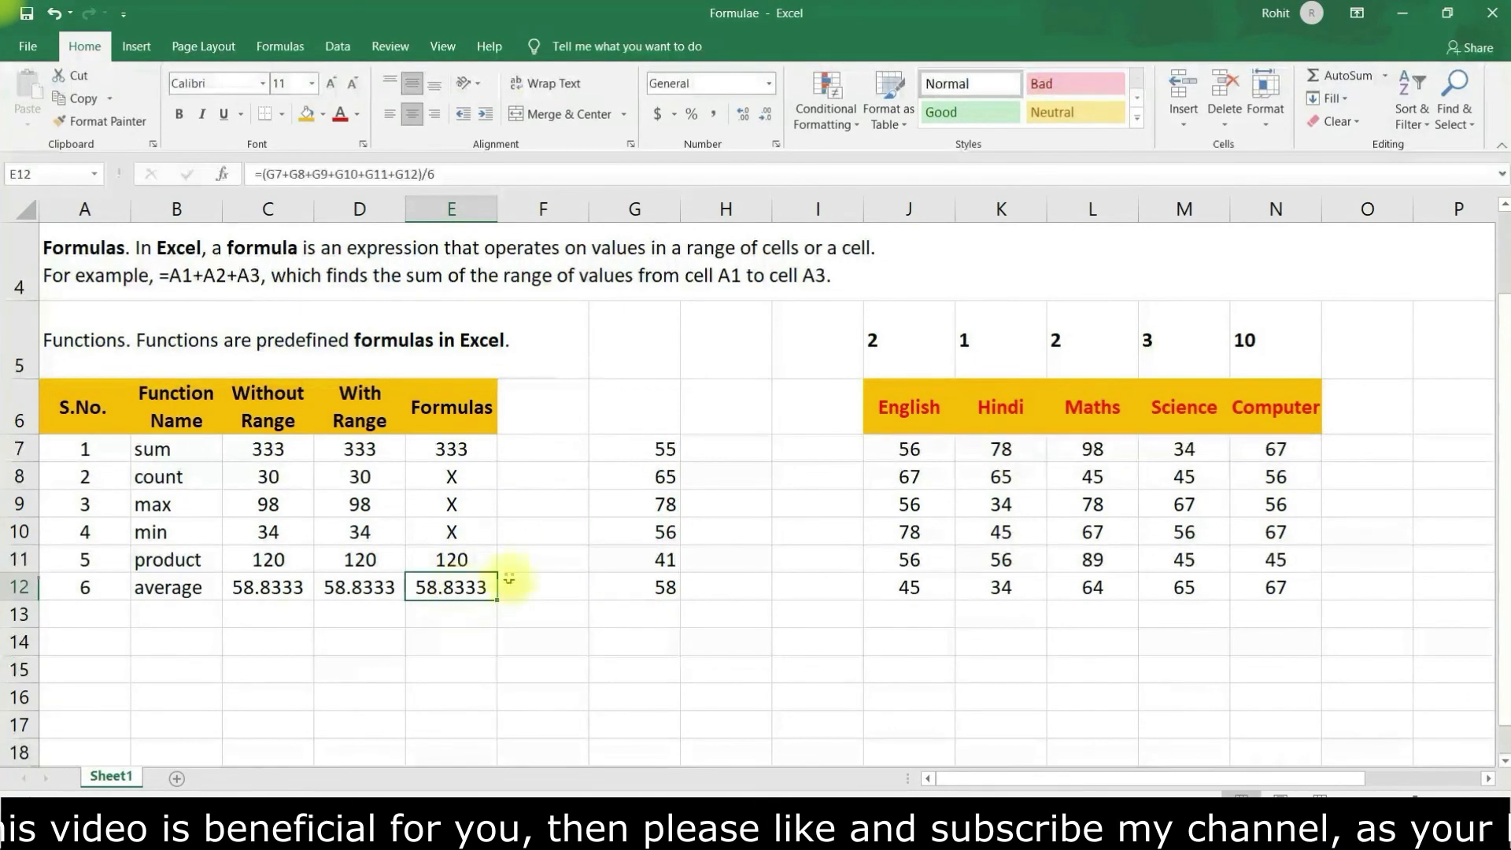